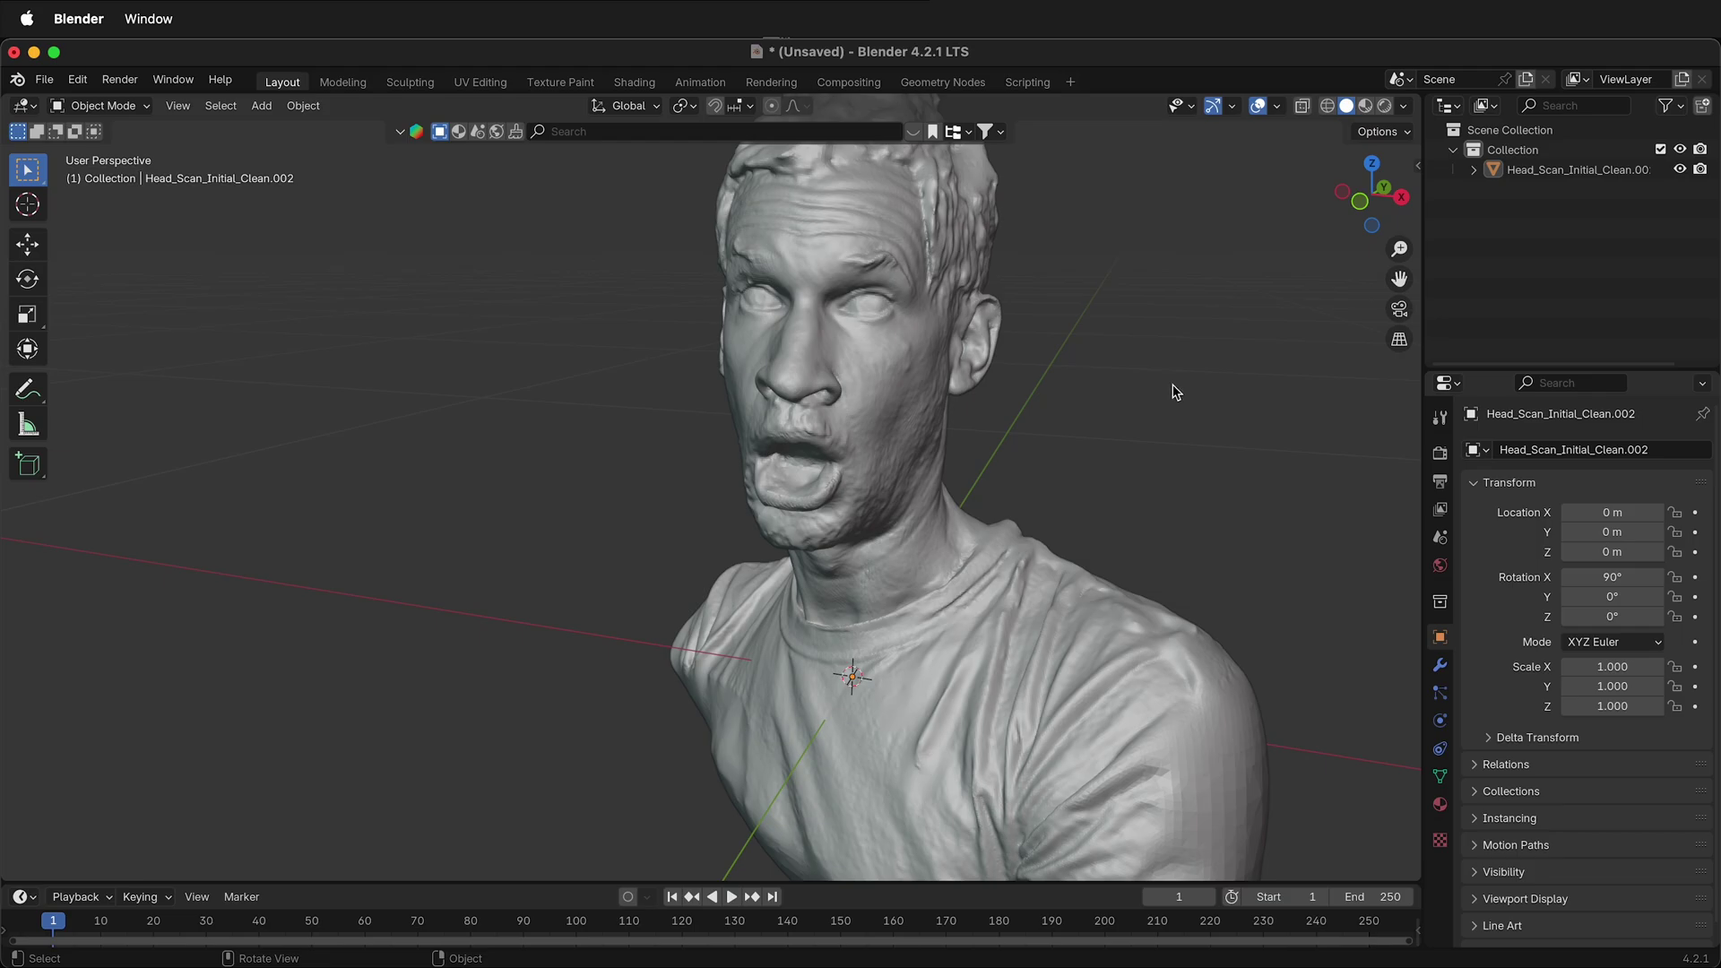
# Select the head scan and inspect its mesh density in Edit Mode, returning to Object Mode.
pyautogui.click(895, 338)
pyautogui.press('Tab')
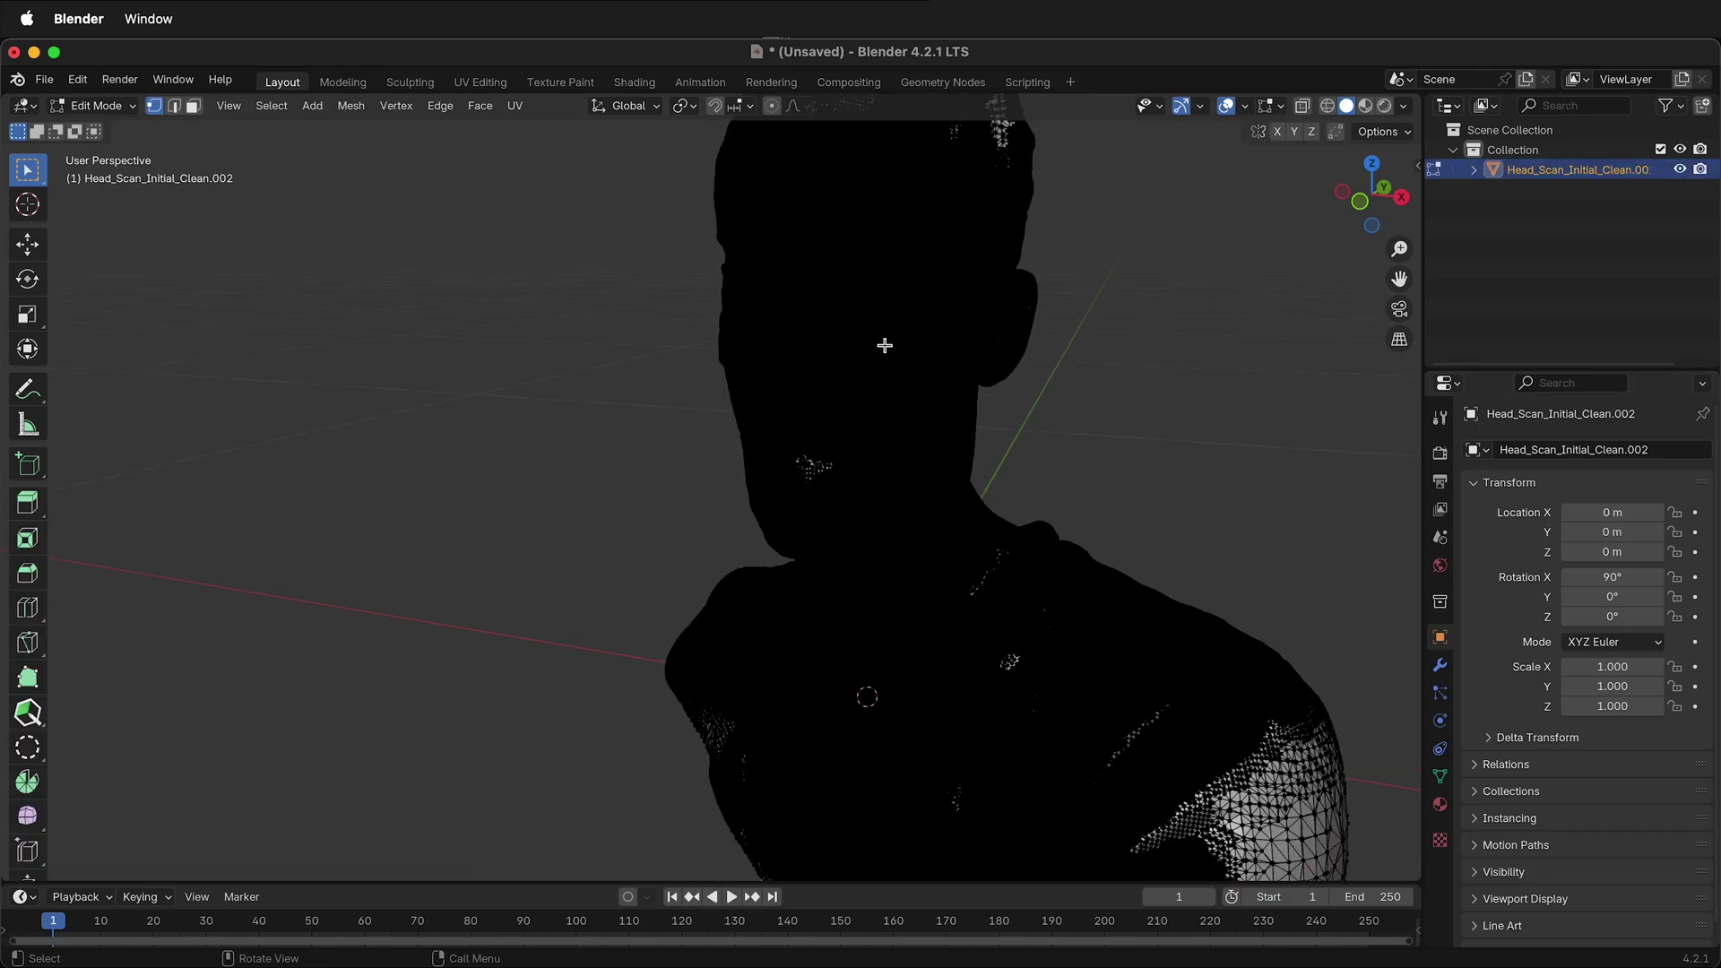
pyautogui.scroll(5, 884, 345)
pyautogui.moveTo(885, 345); pyautogui.dragTo(1181, 423, button='middle')
pyautogui.press('Tab')
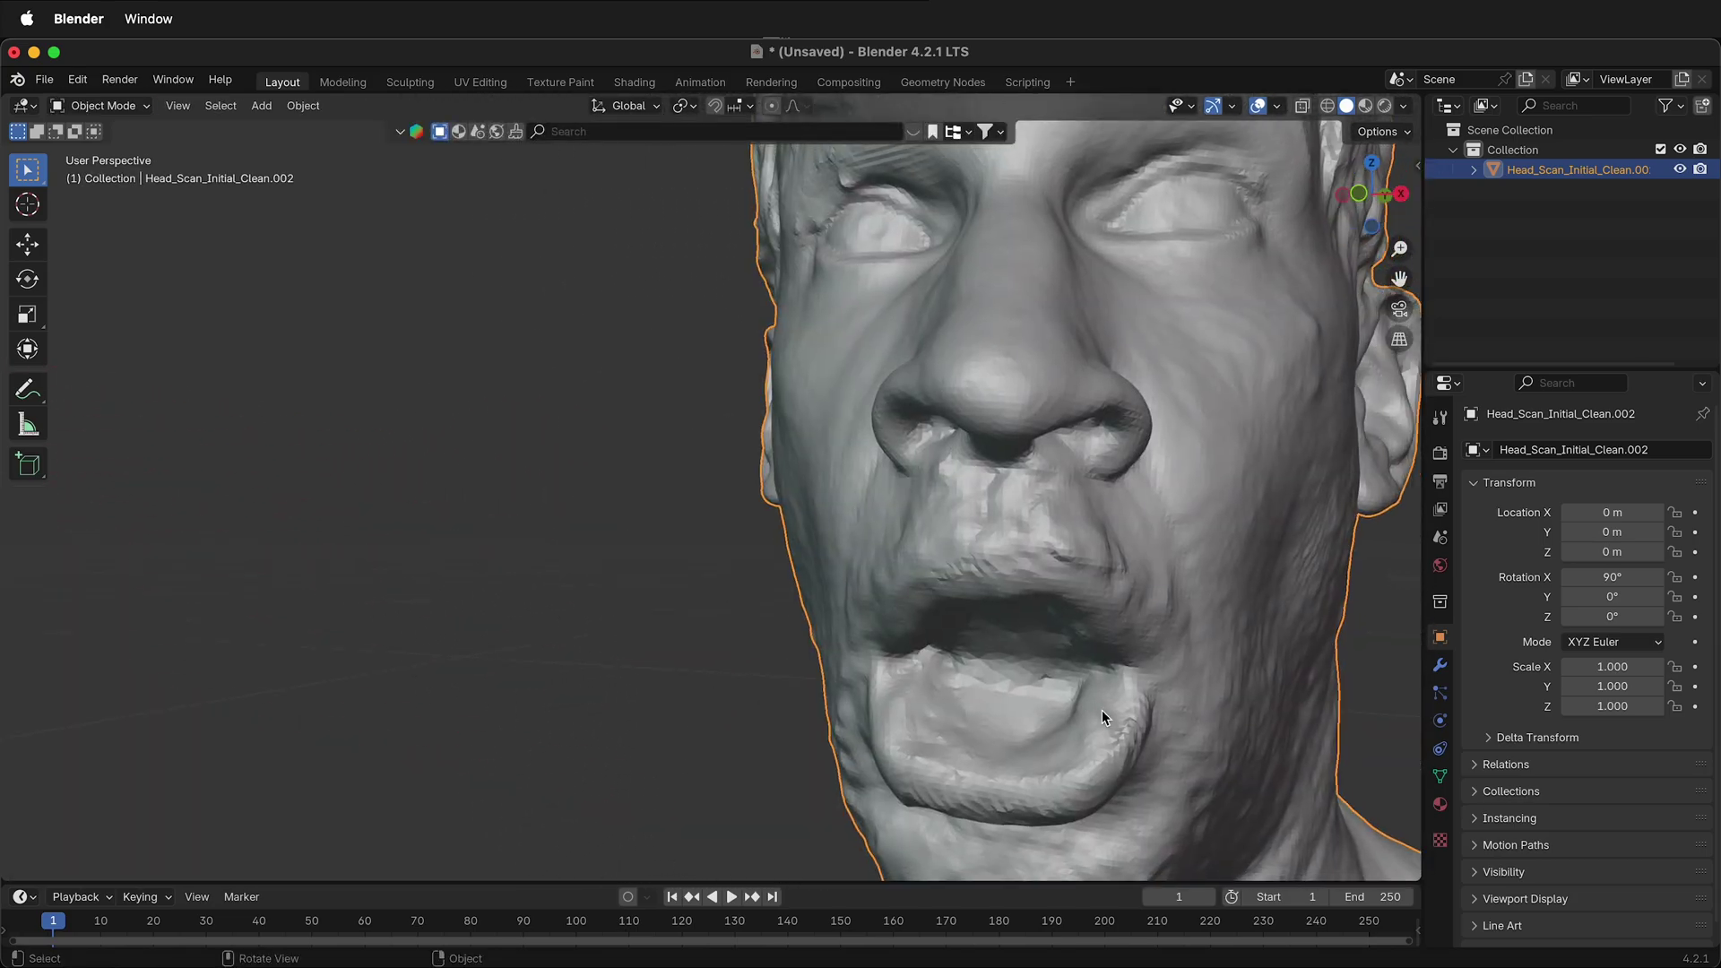
pyautogui.scroll(-3, 1101, 710)
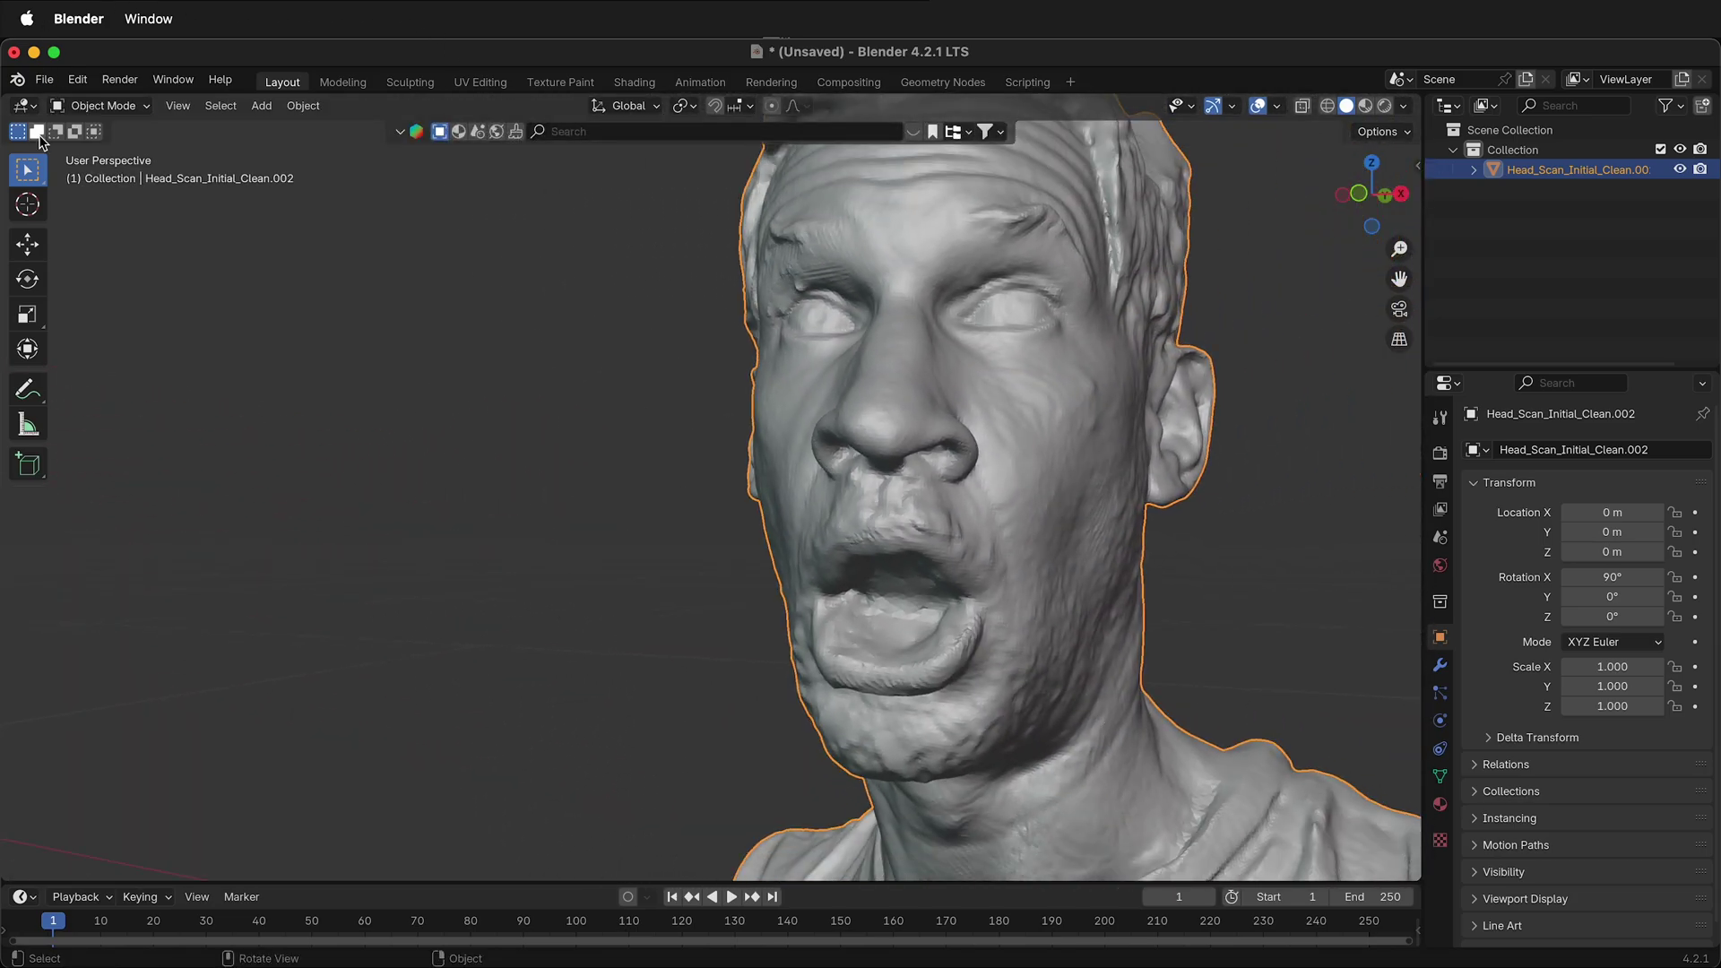
# Export only the selected head scan as the Wavefront OBJ file head.obj in the instant mesh remesh folder.
pyautogui.click(44, 79)
pyautogui.moveTo(174, 383)
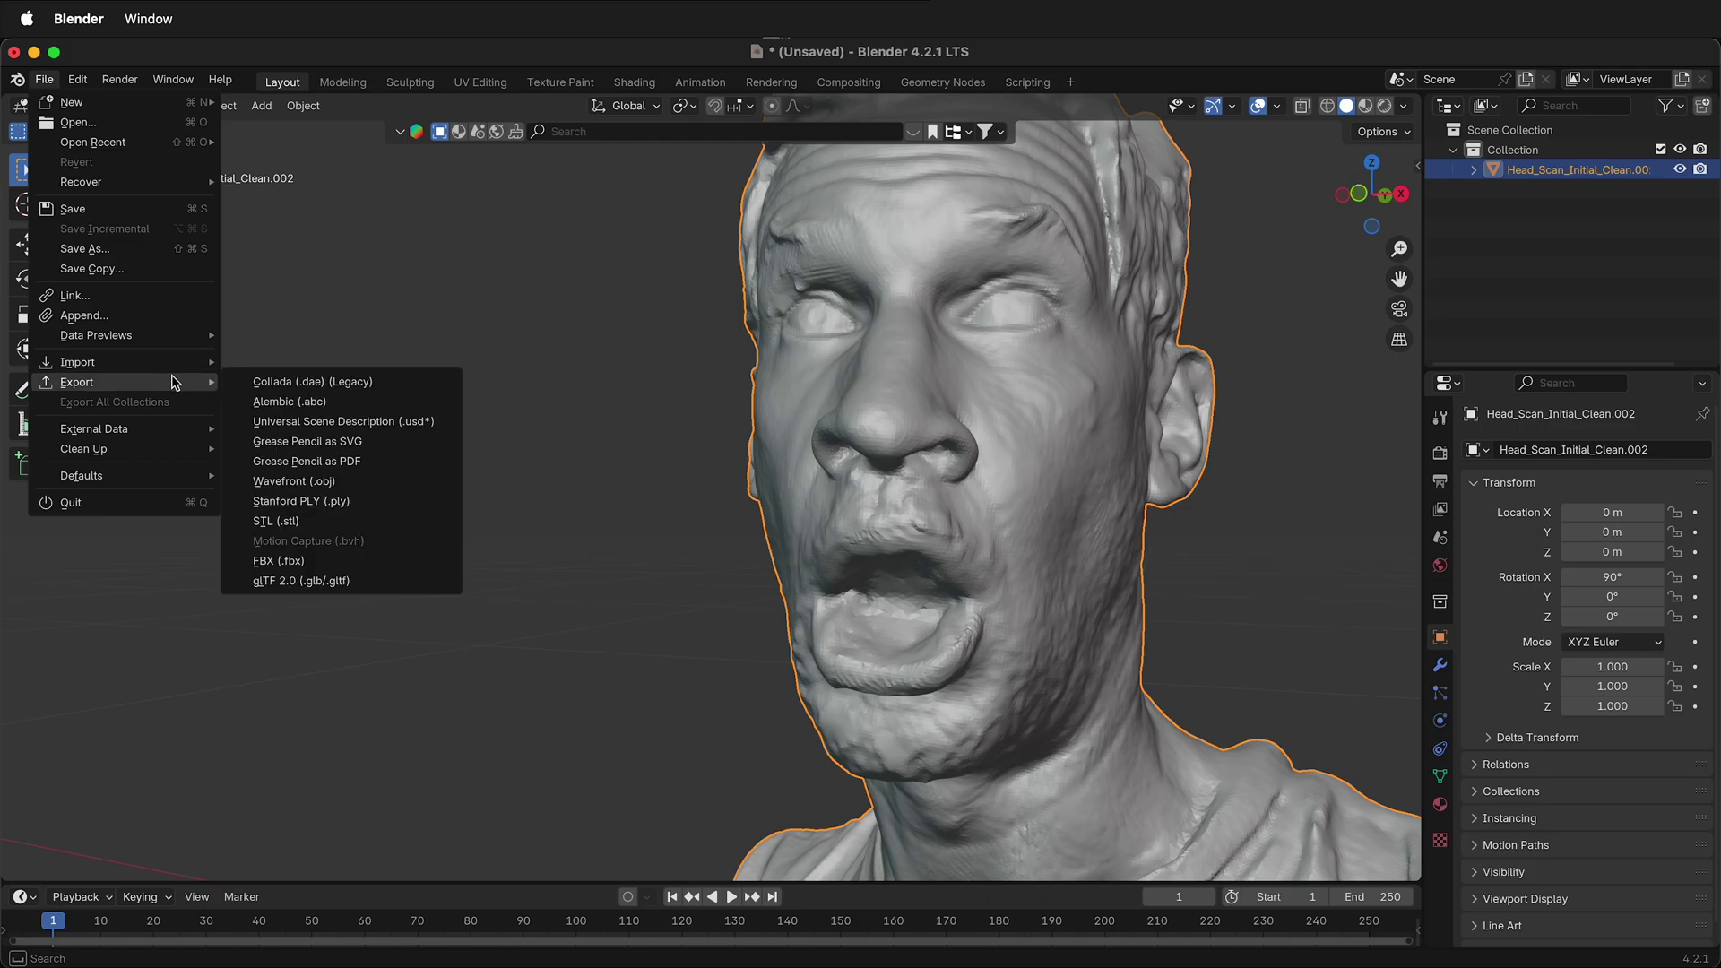
pyautogui.click(430, 481)
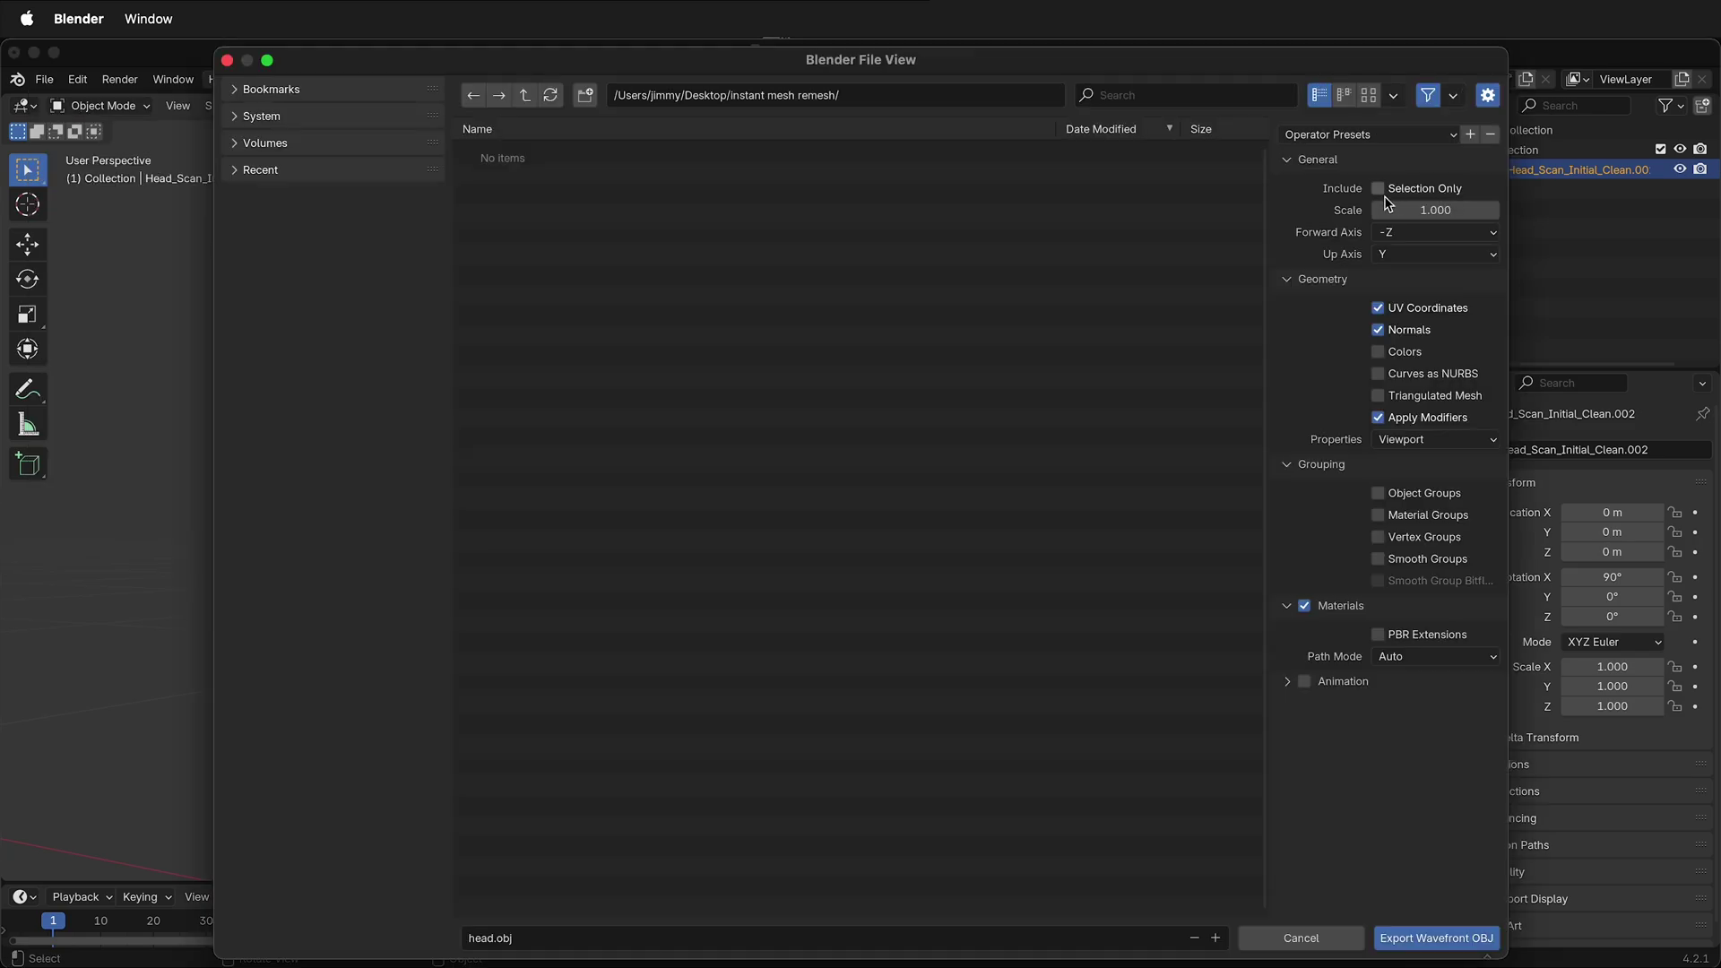
pyautogui.click(1378, 189)
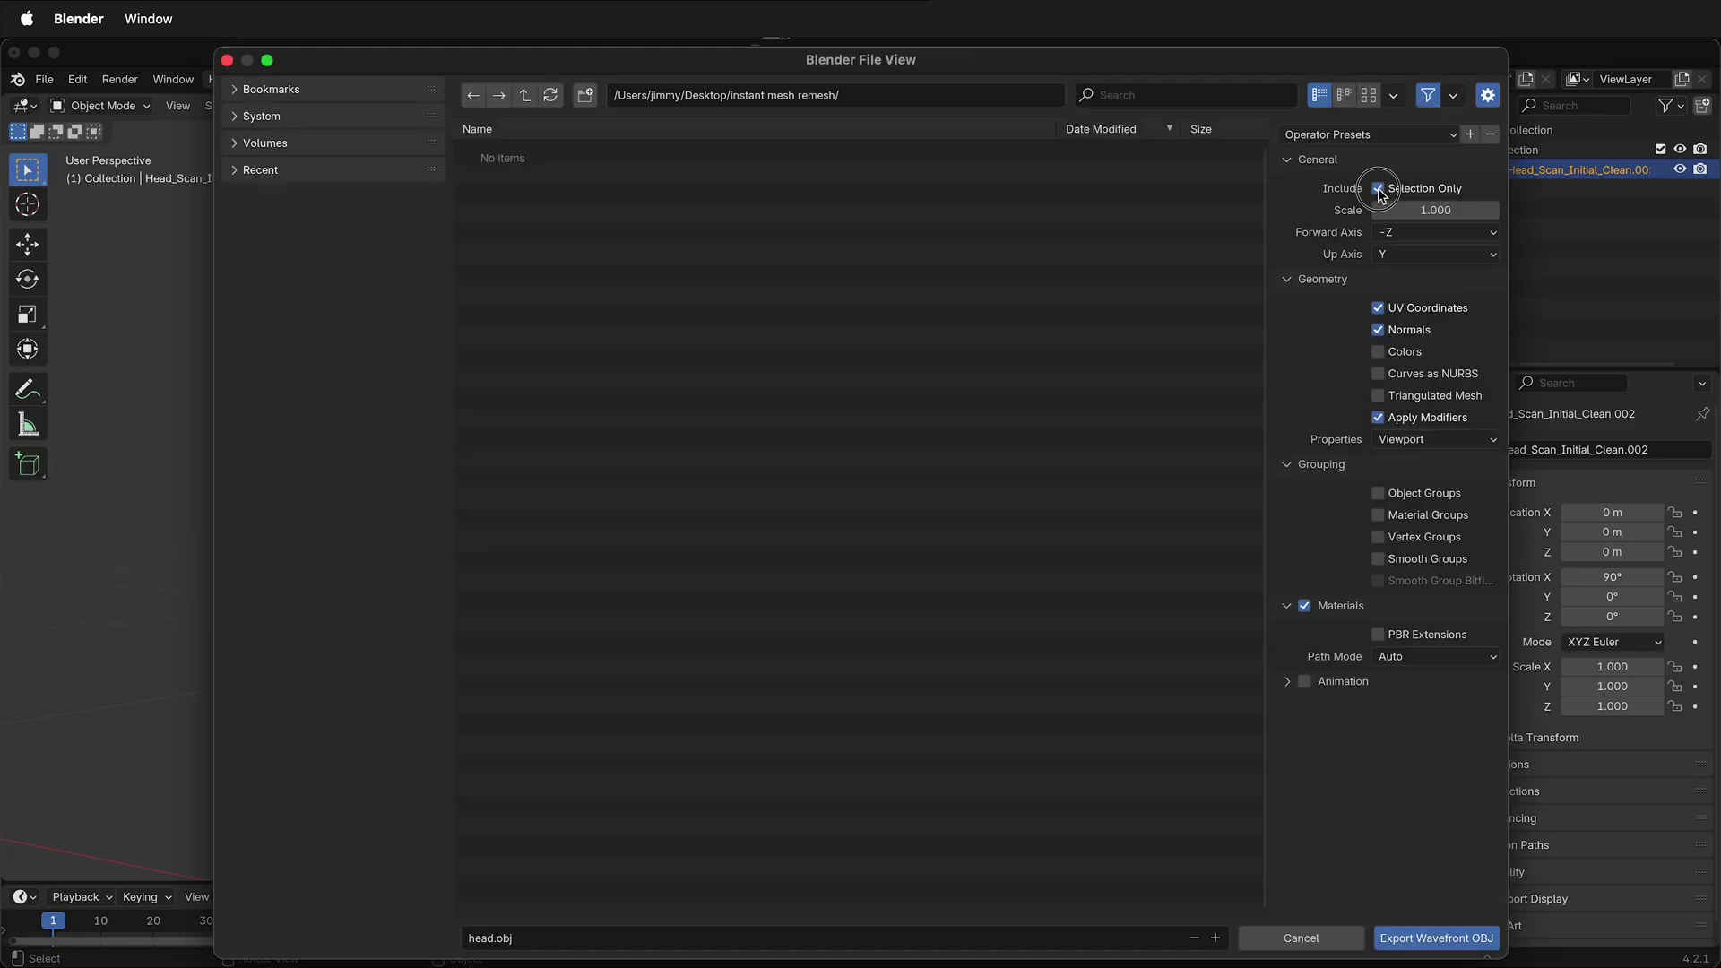
pyautogui.click(1421, 937)
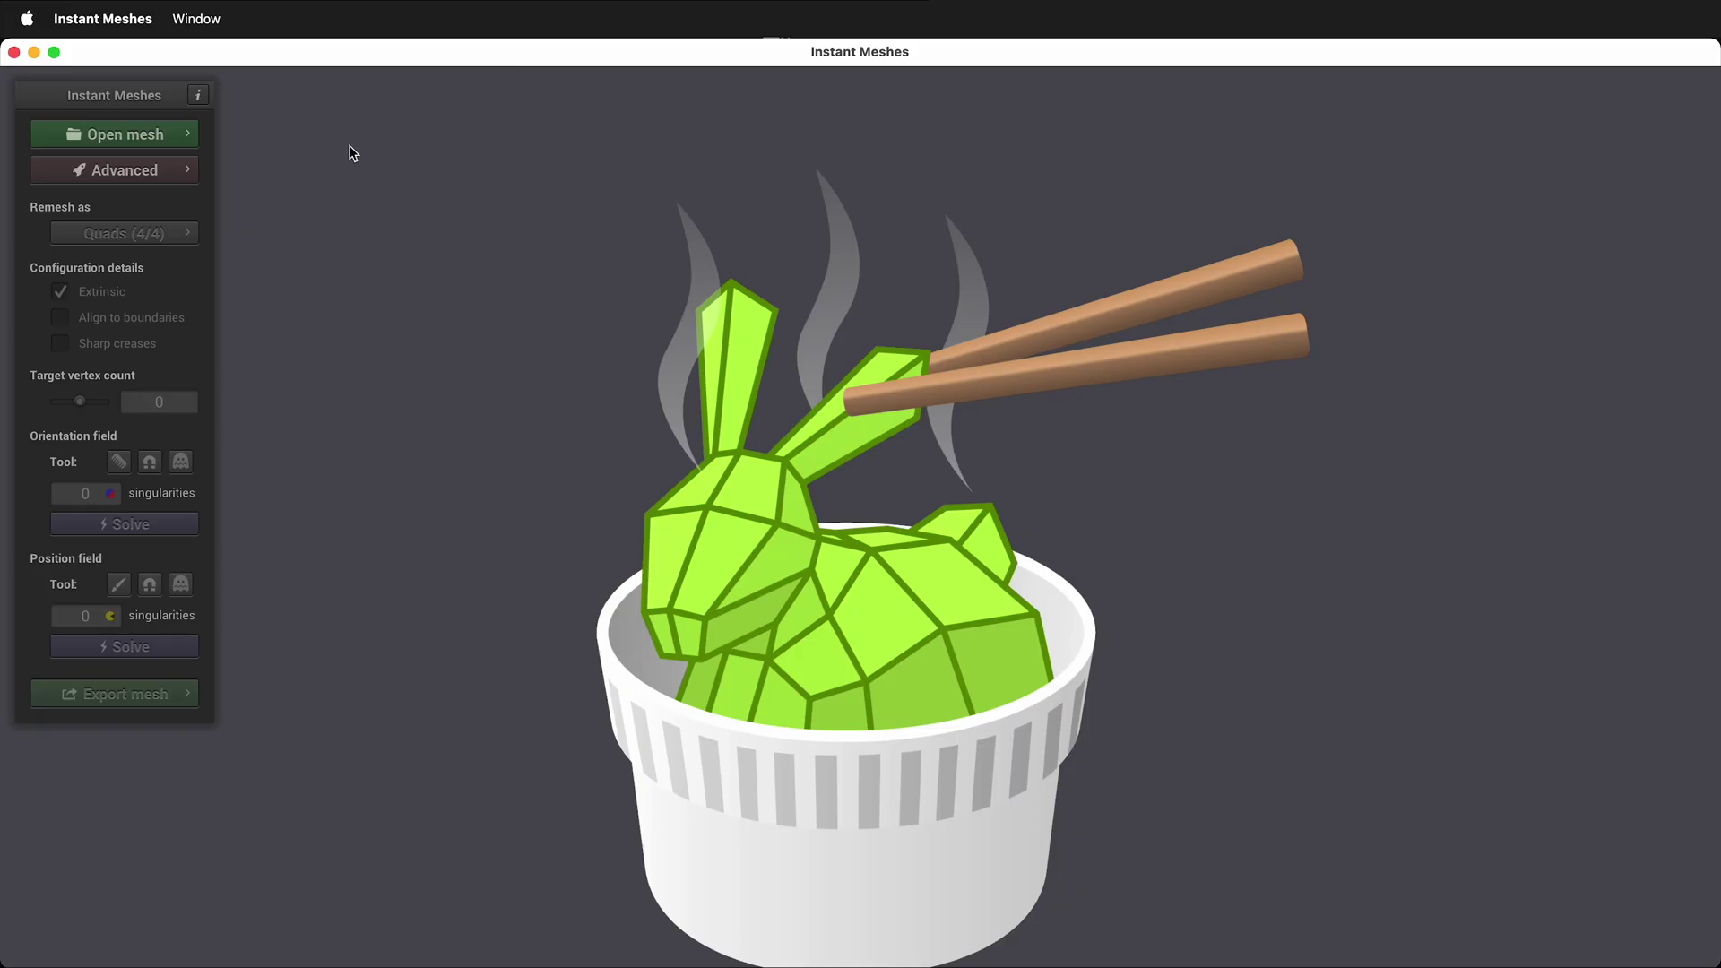
# Switch to Instant Meshes and open head.obj from the instant mesh remesh folder.
pyautogui.click(95, 139)
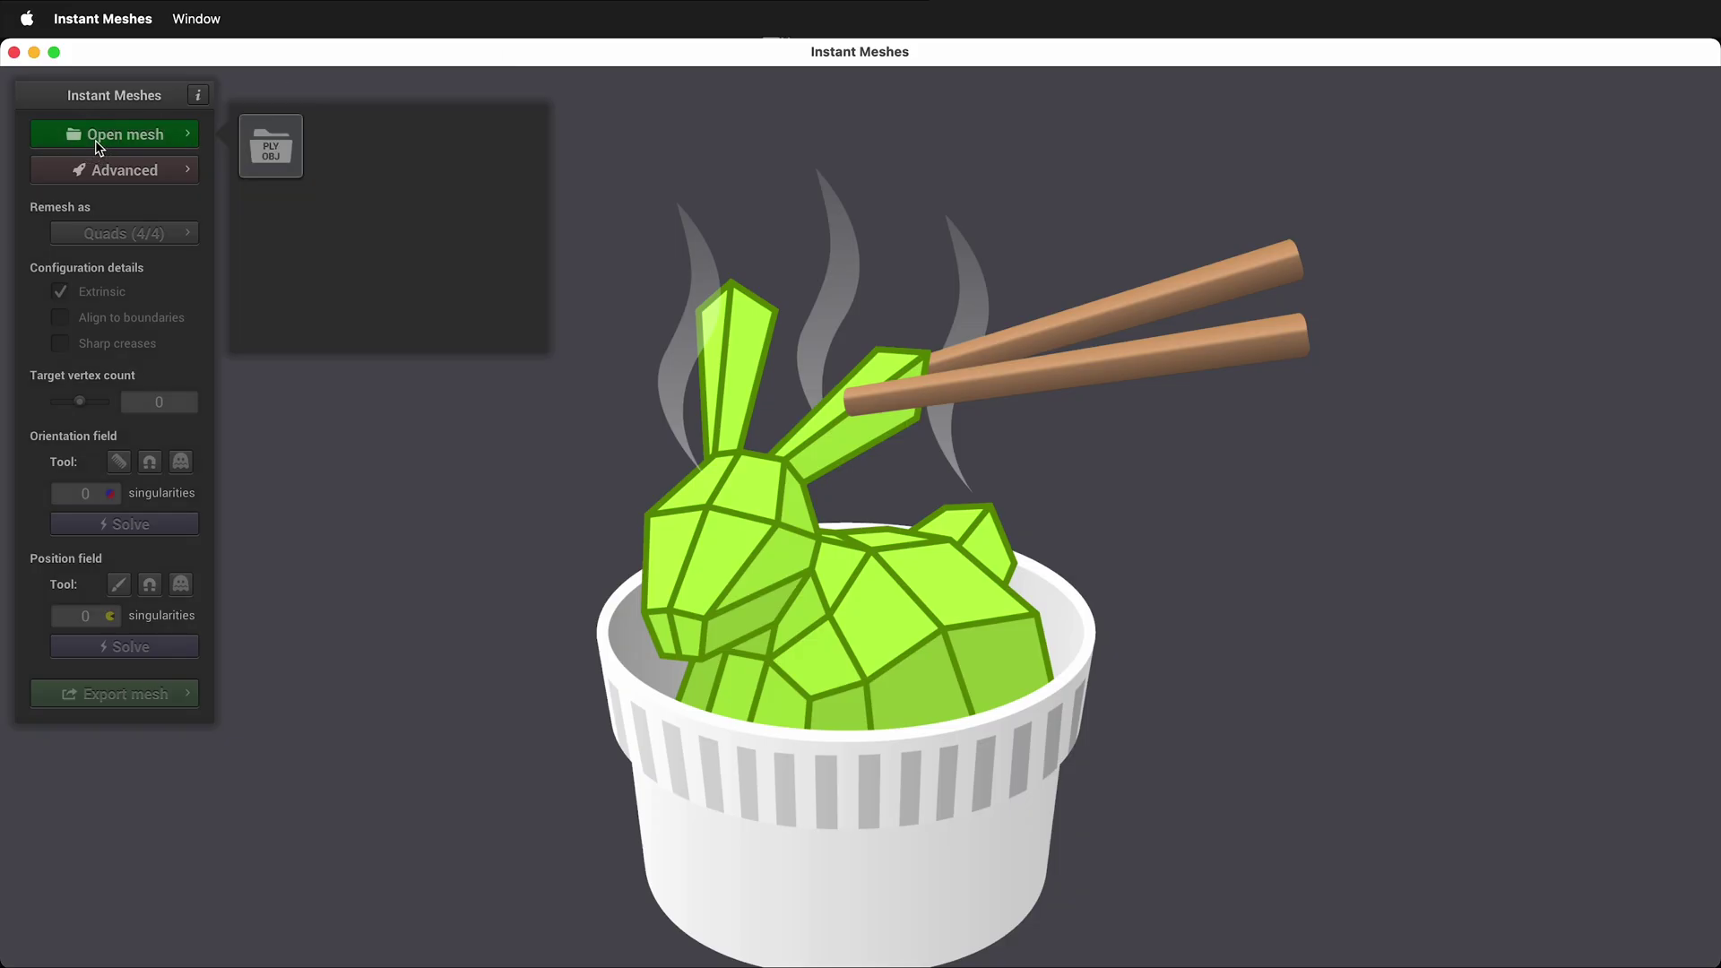
pyautogui.click(270, 145)
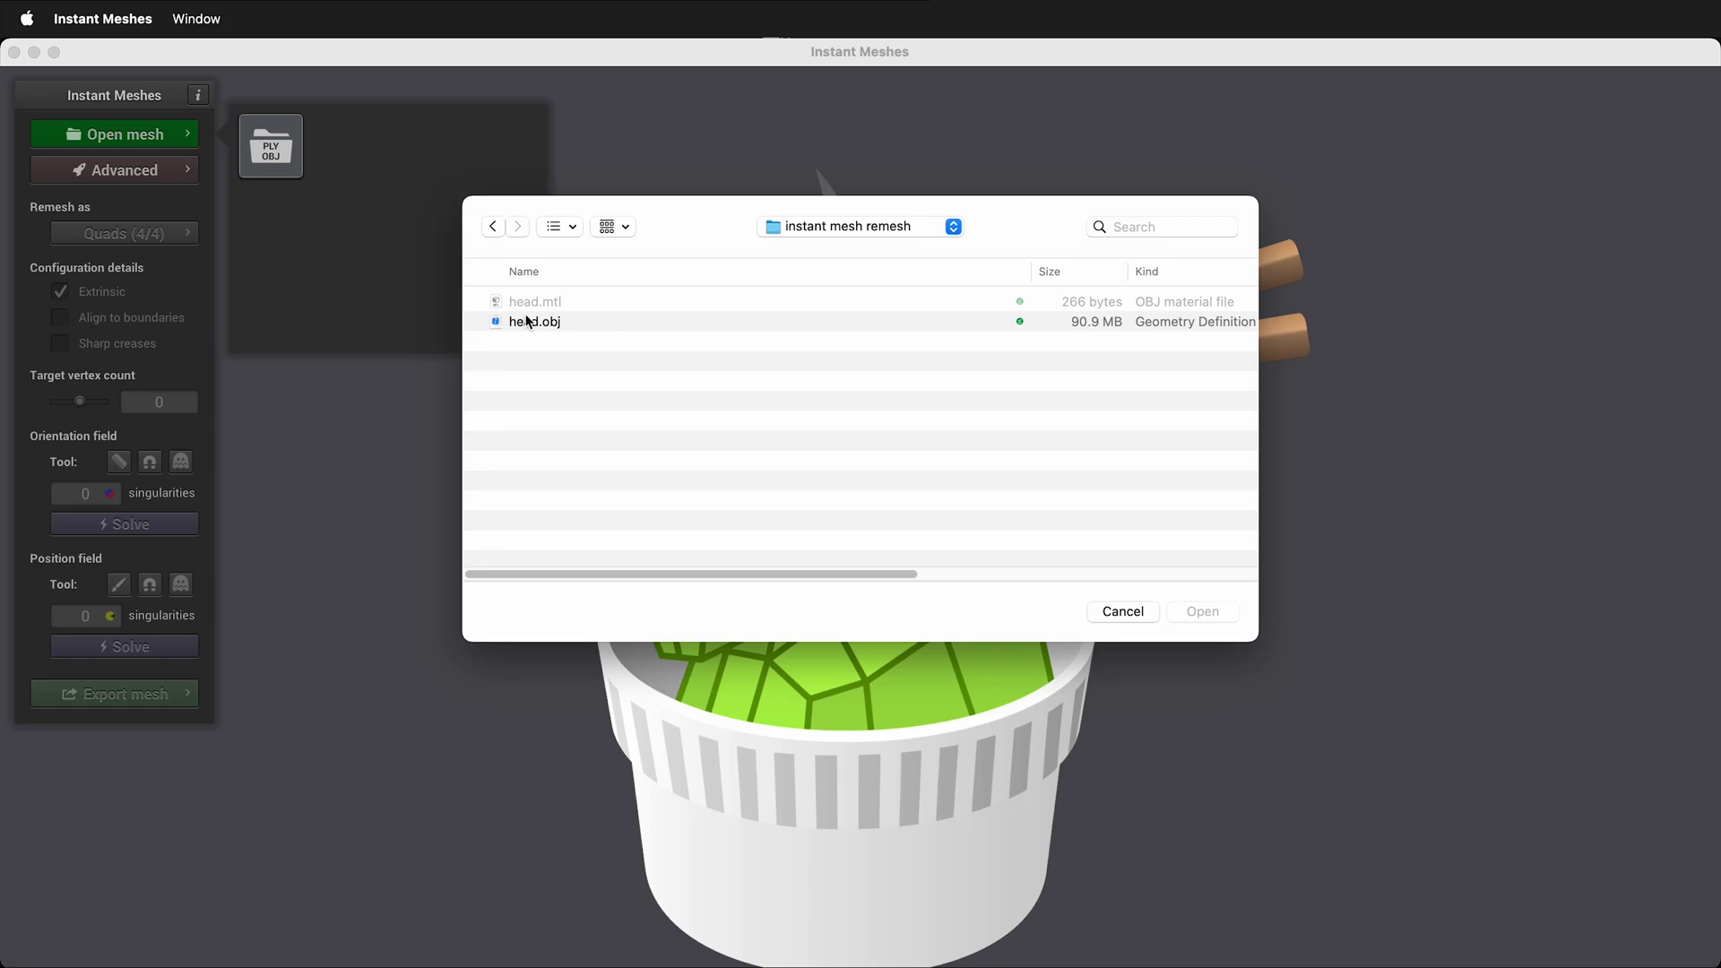
pyautogui.click(548, 324)
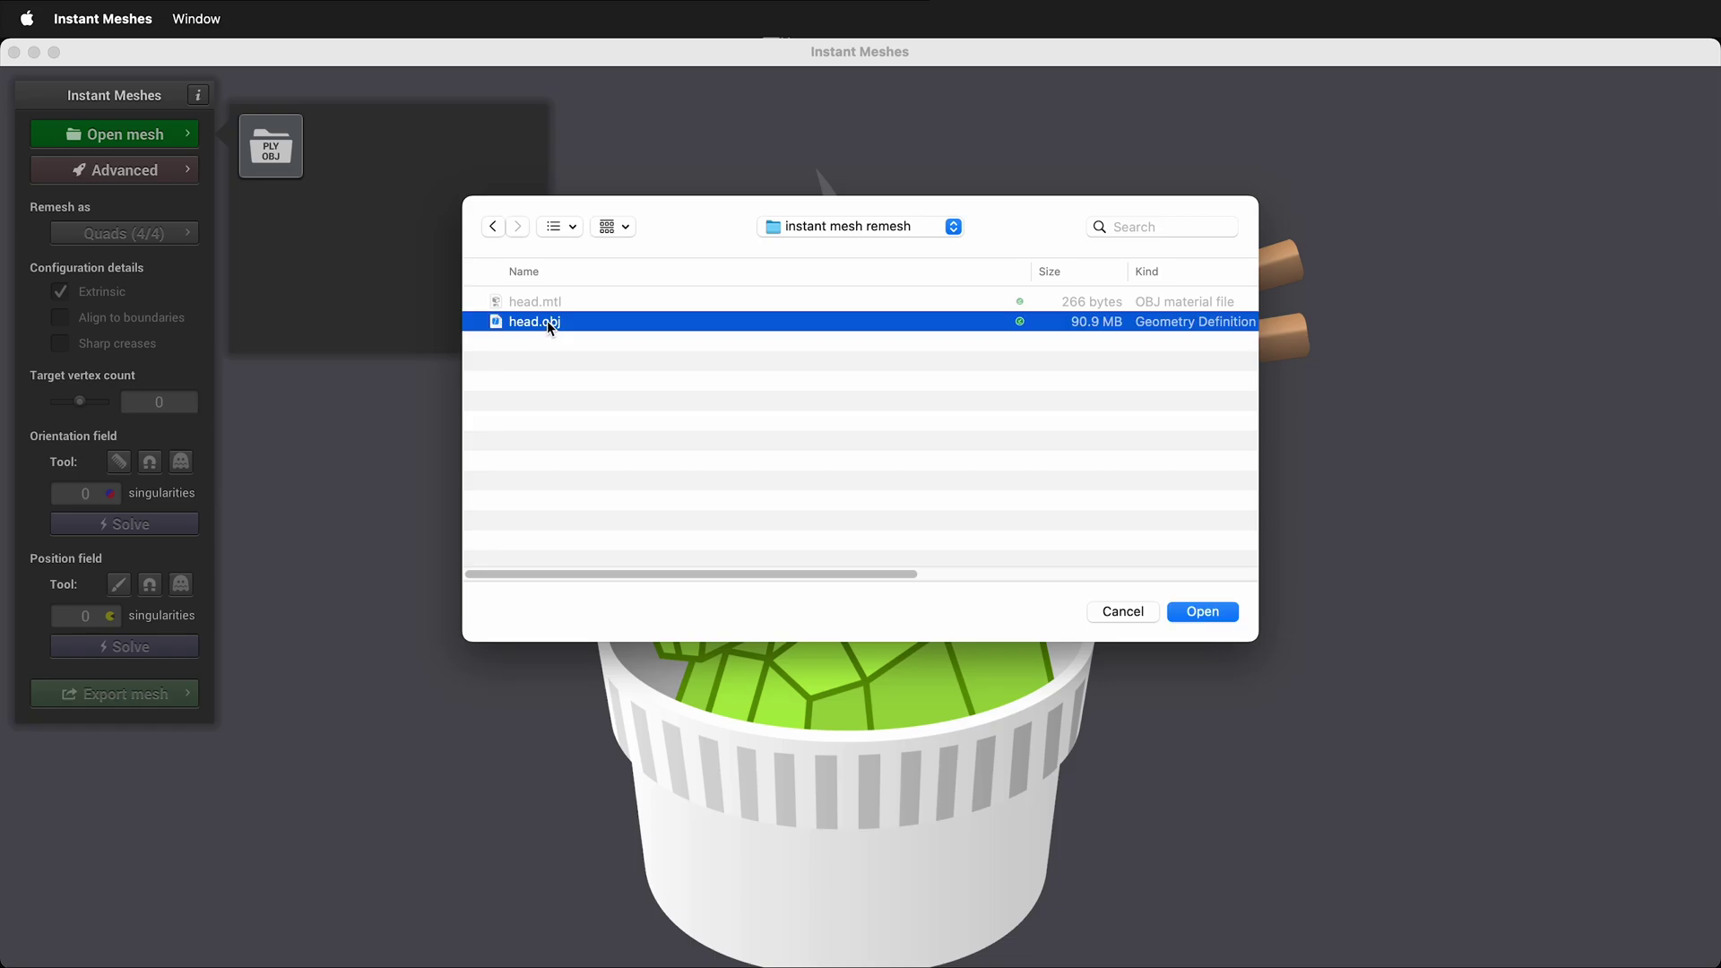
pyautogui.click(1206, 614)
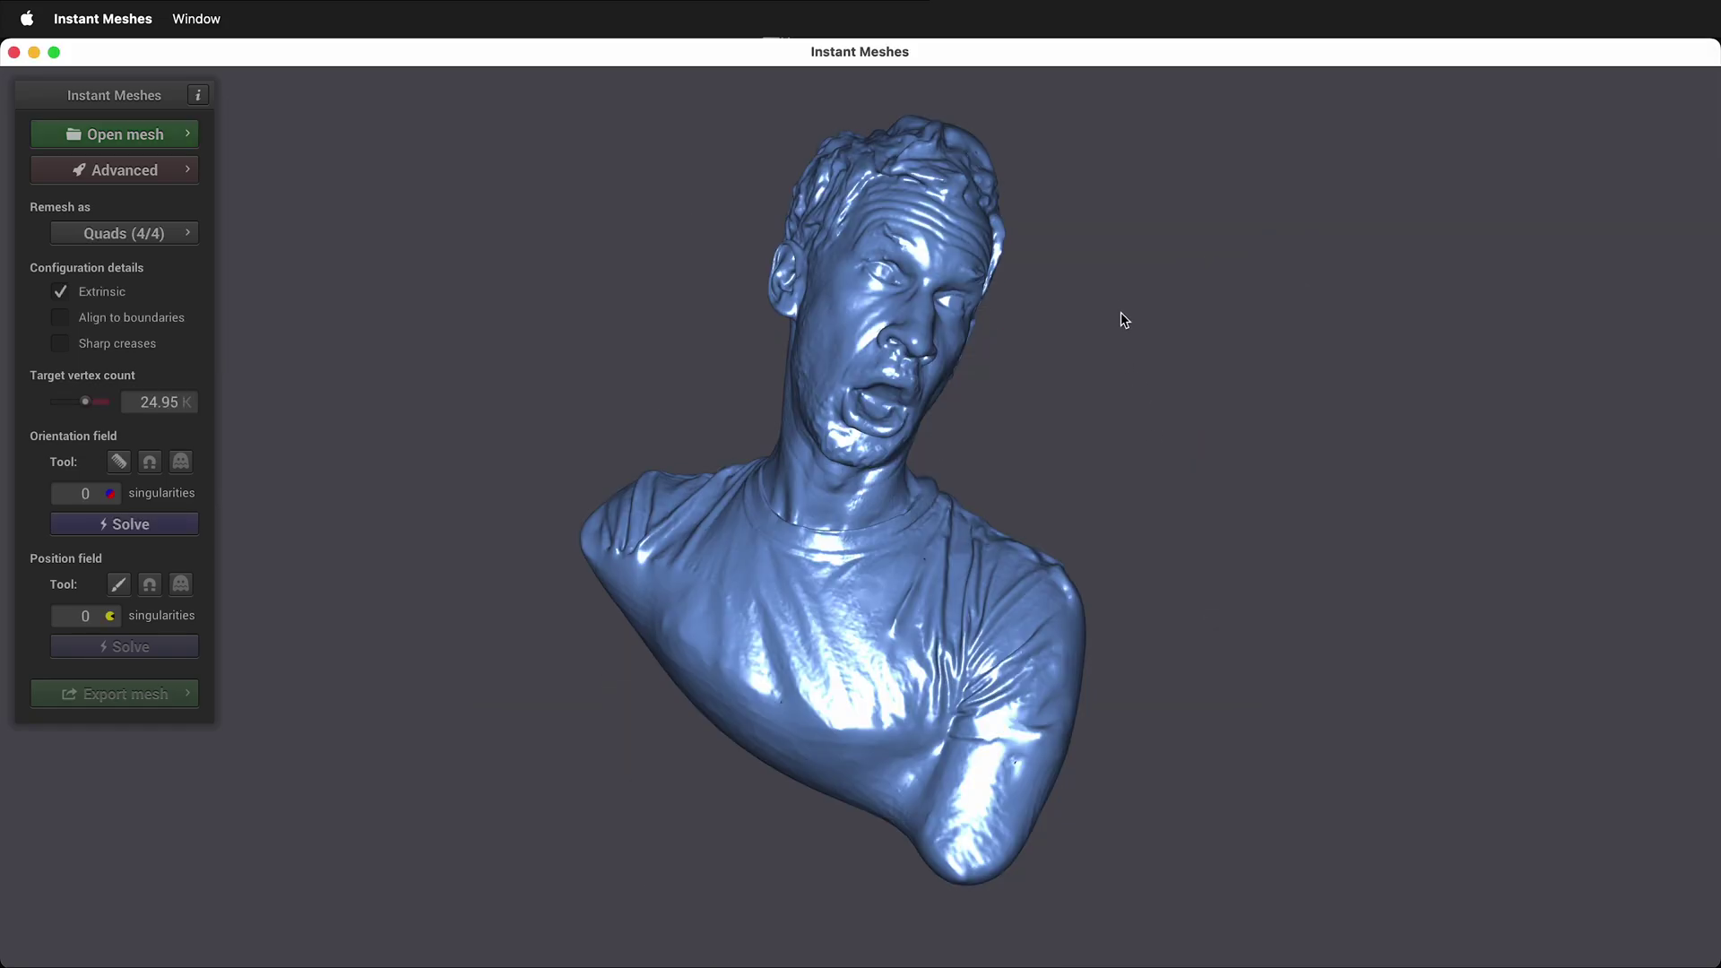
# Set the remesh type to Quads (4-RoSy, 4-PoSy) and solve the orientation field.
pyautogui.moveTo(1122, 312); pyautogui.dragTo(933, 385)
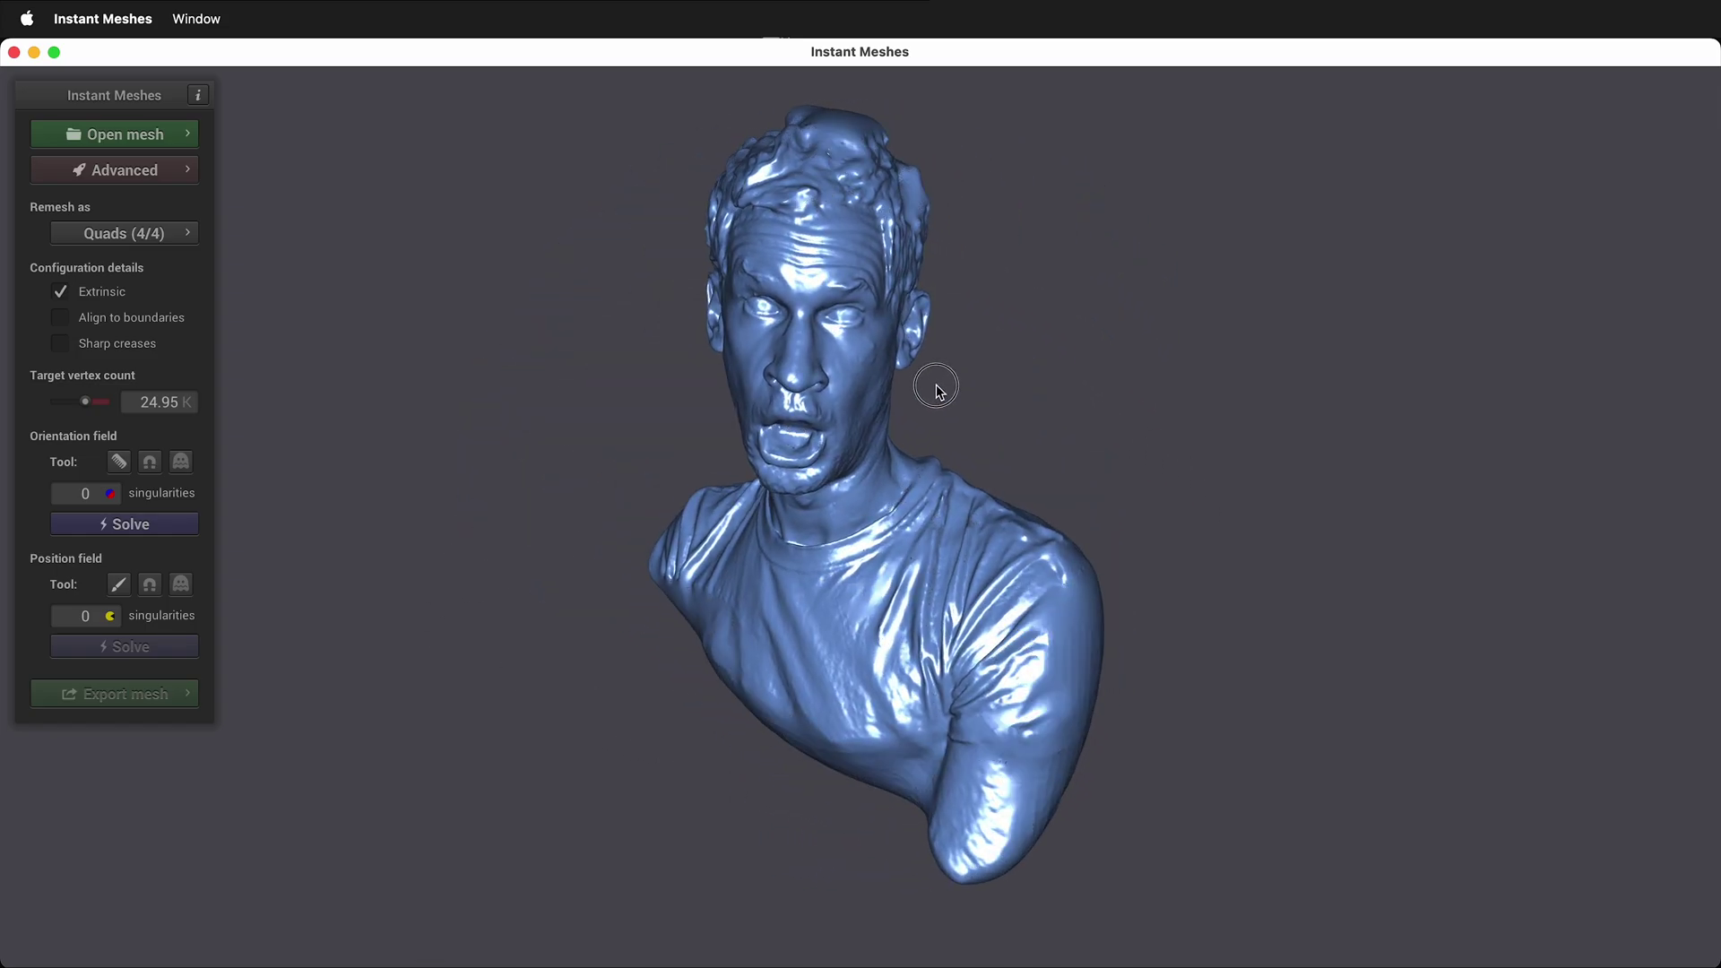
pyautogui.click(148, 237)
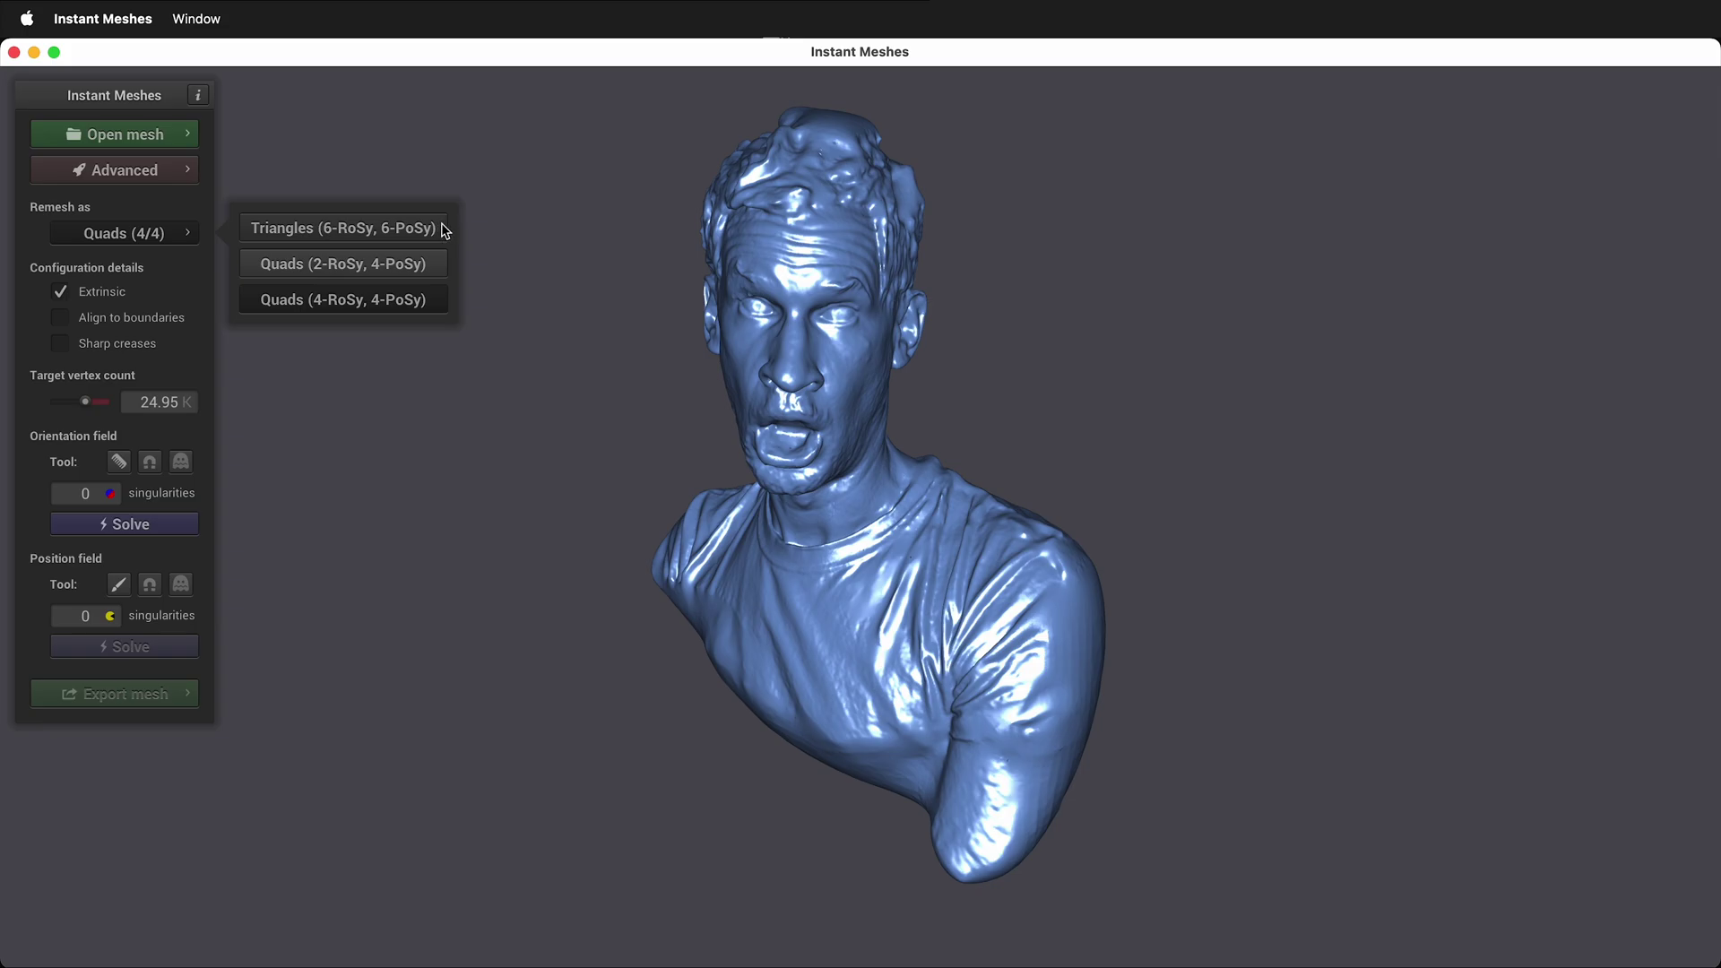
pyautogui.click(332, 302)
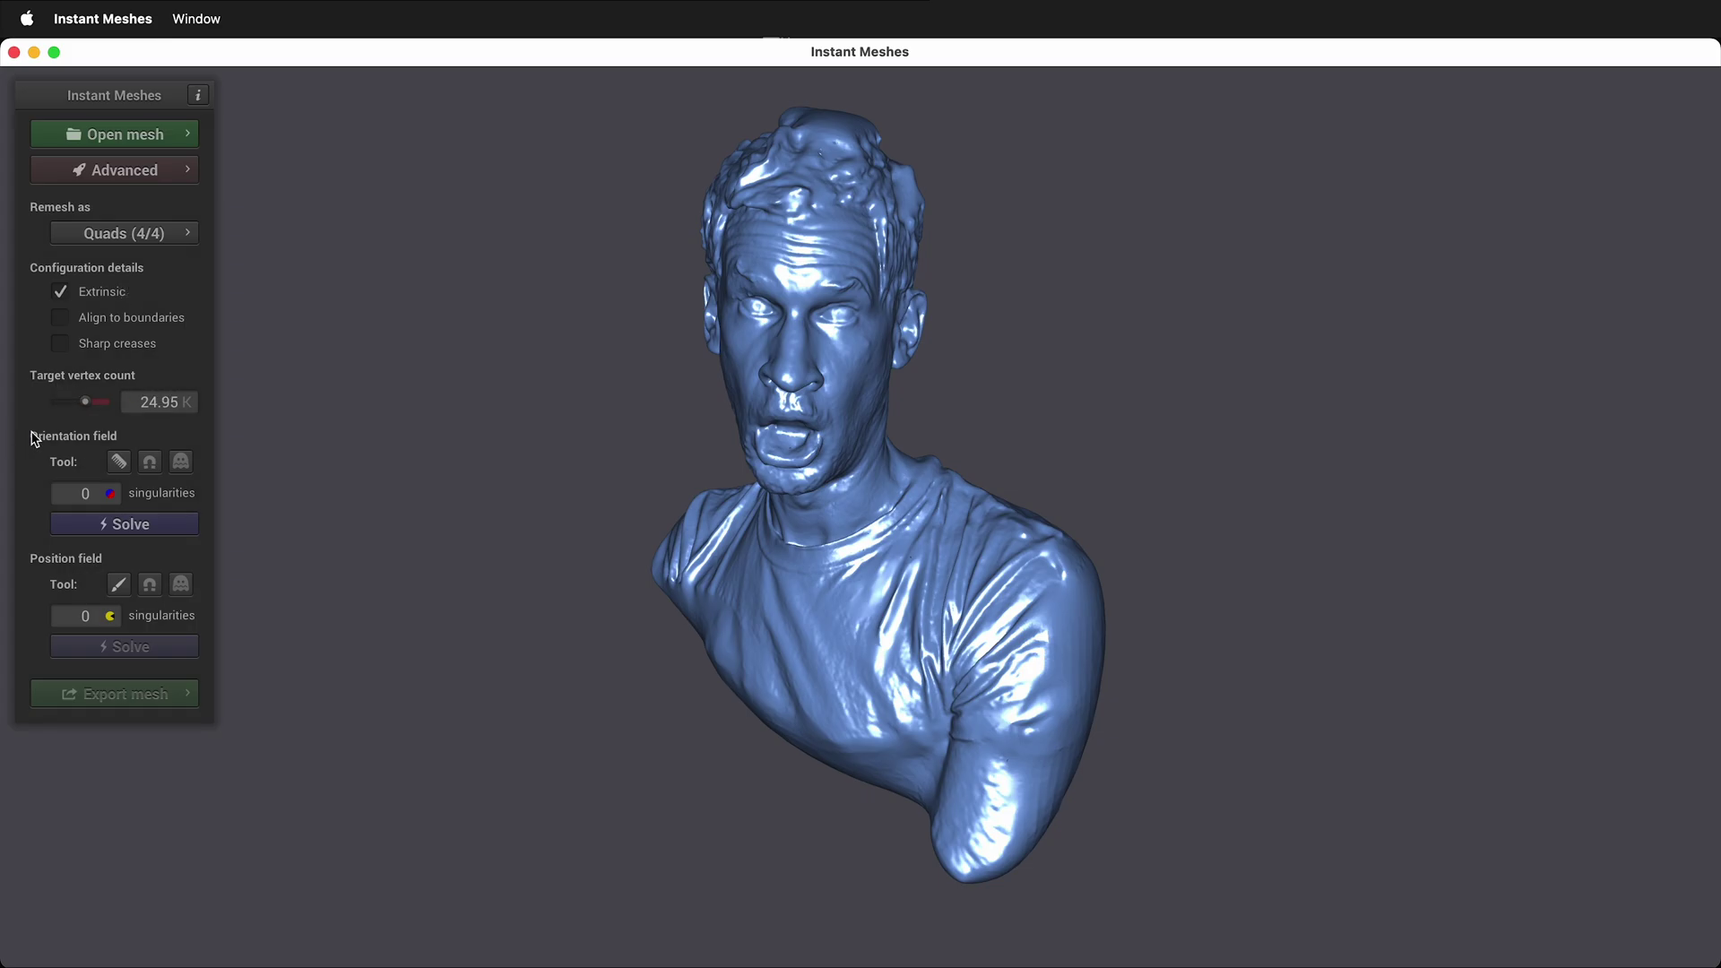
pyautogui.click(115, 533)
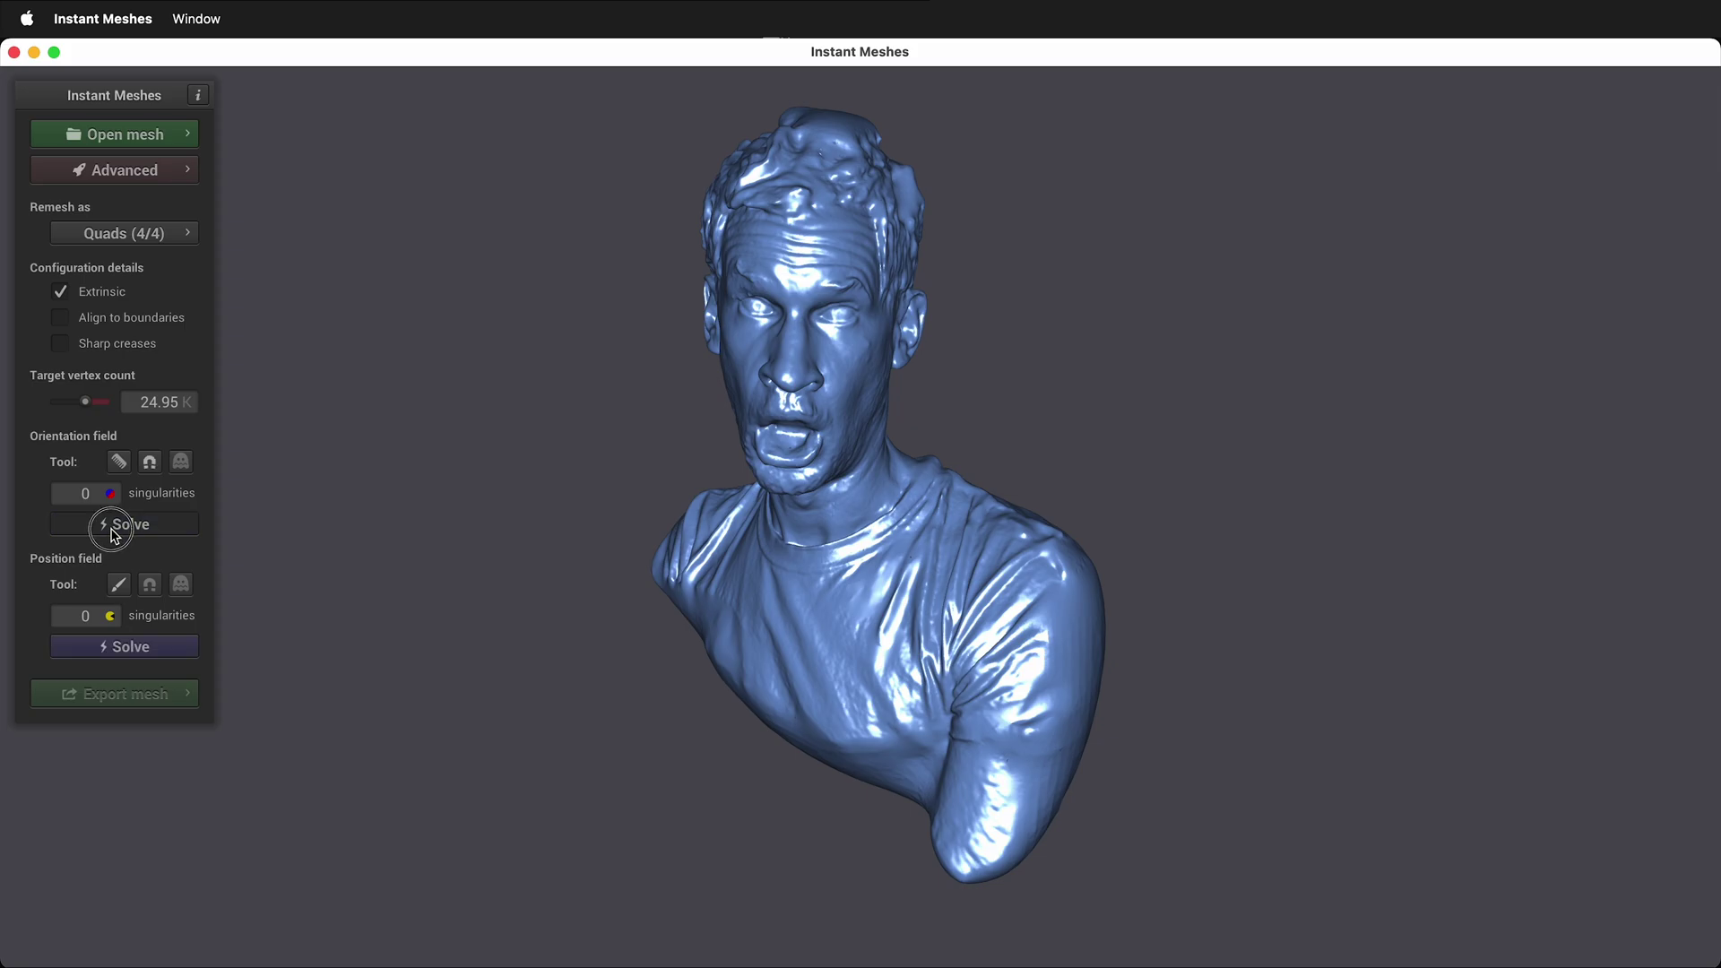
# Comb the orientation field from the temple in front of the ear along the jawline, and from below the ear down the neck.
pyautogui.scroll(5, 1009, 484)
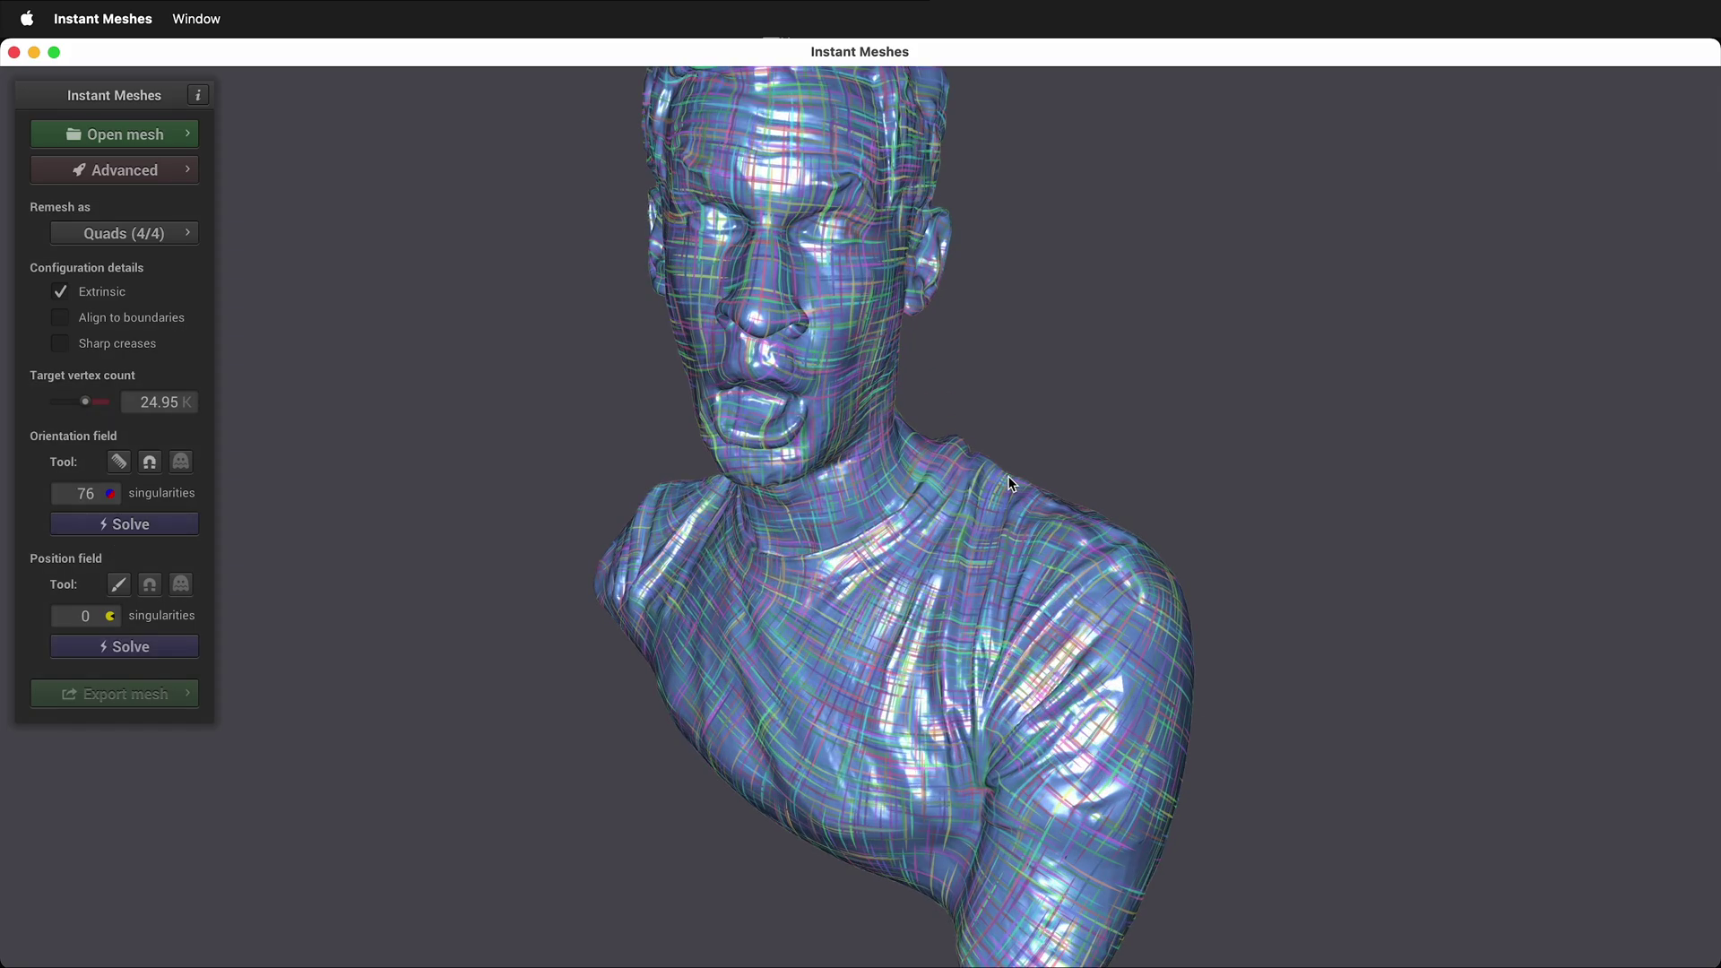
pyautogui.moveTo(1153, 358); pyautogui.dragTo(749, 617)
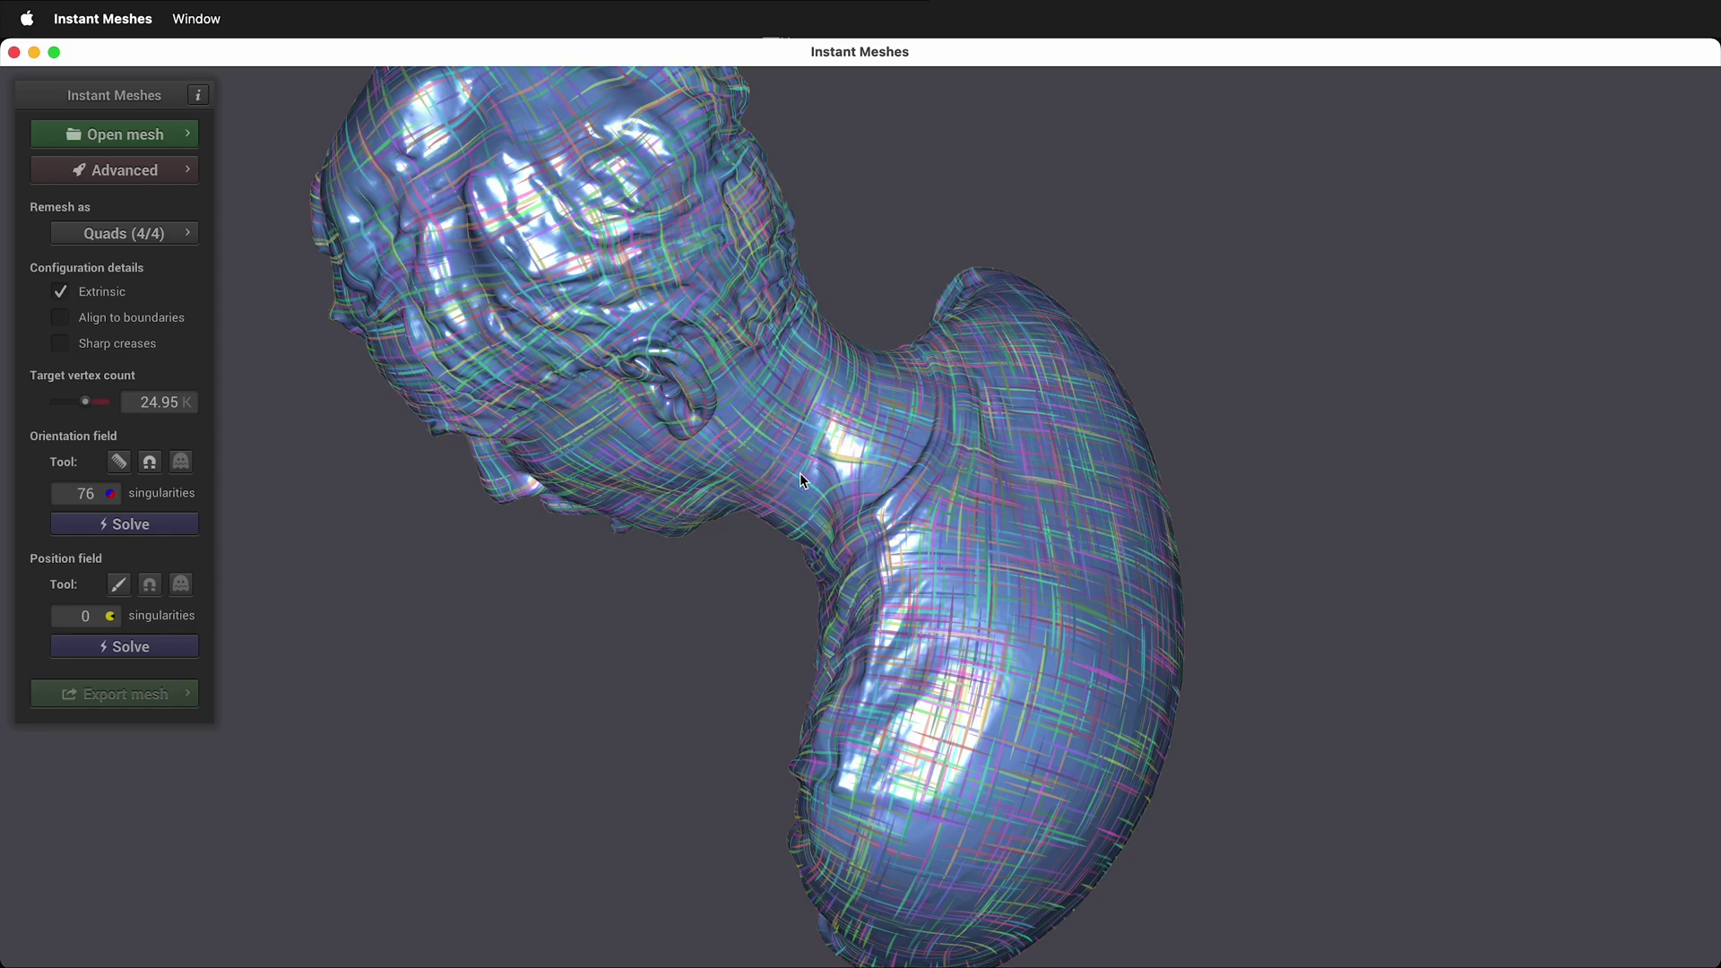
pyautogui.moveTo(804, 474); pyautogui.dragTo(968, 318)
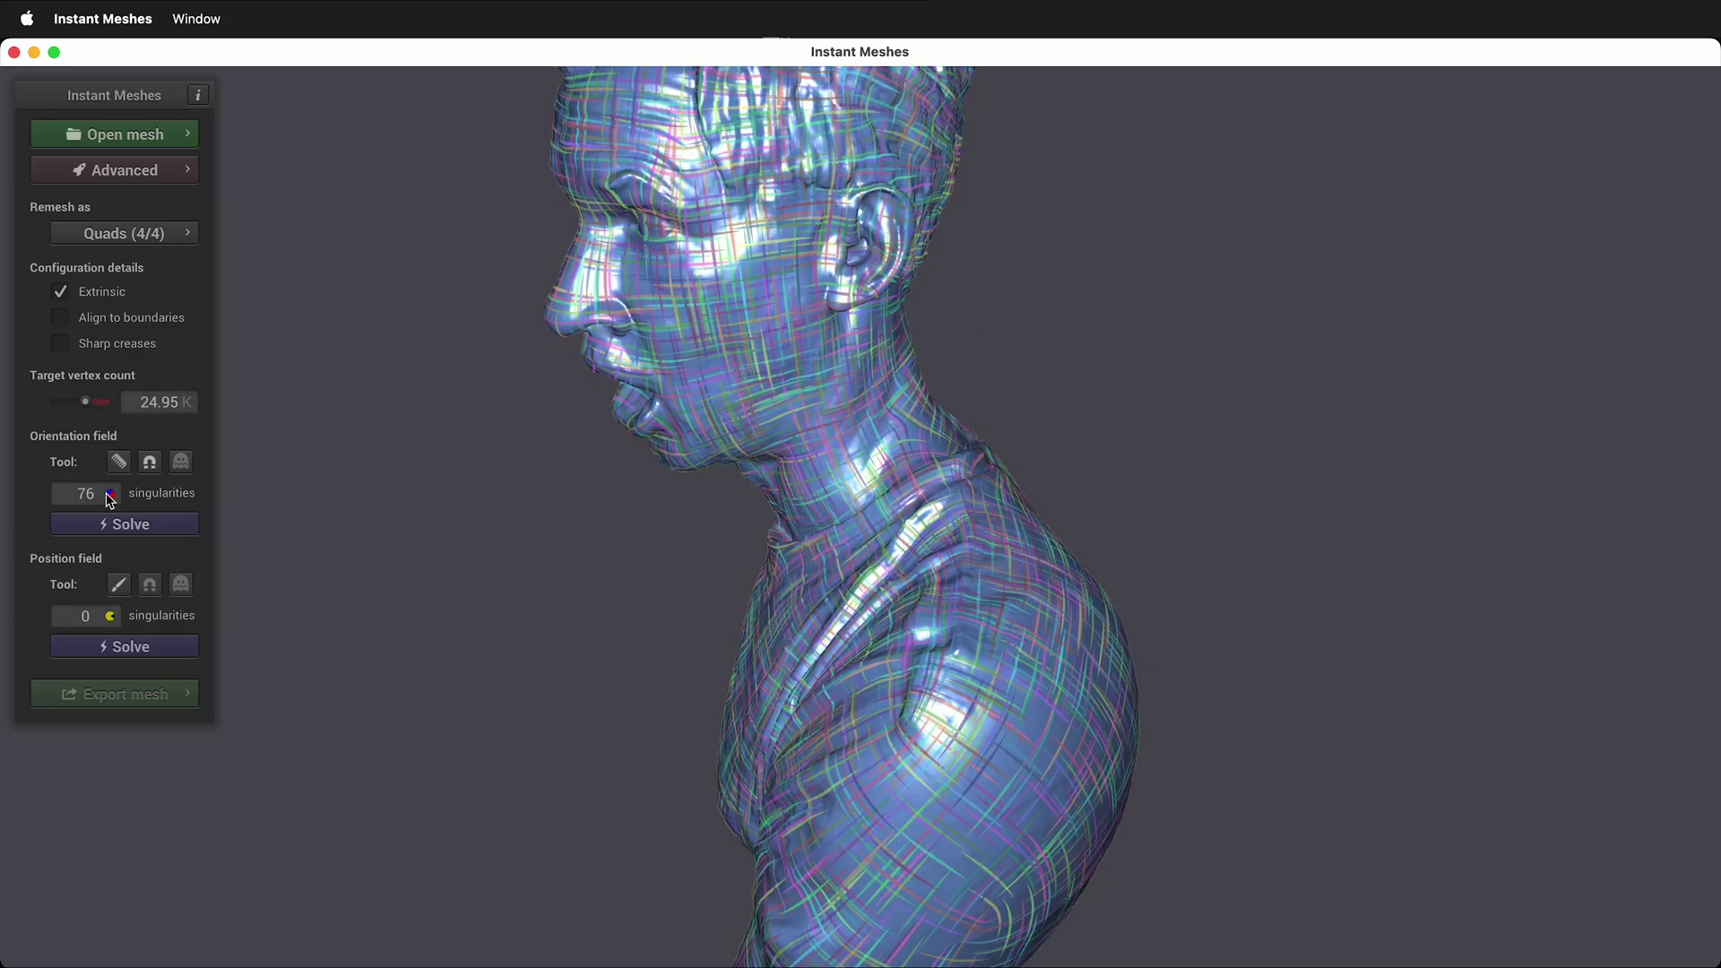
pyautogui.moveTo(594, 632); pyautogui.dragTo(415, 496)
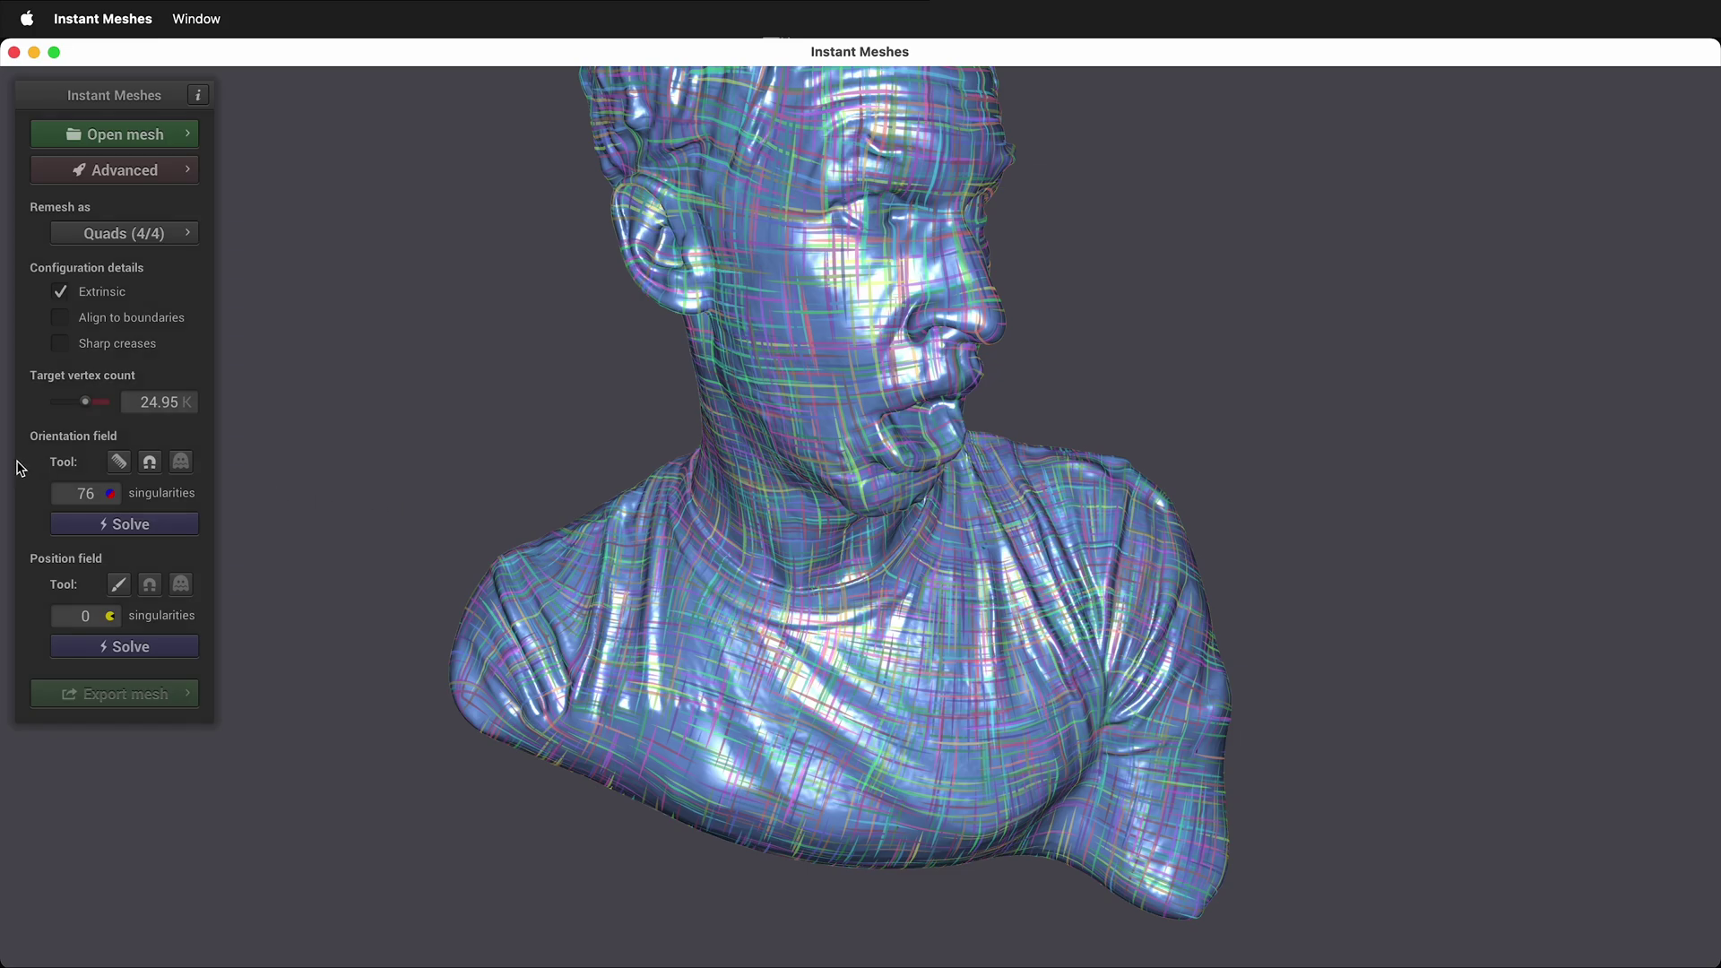
pyautogui.click(119, 462)
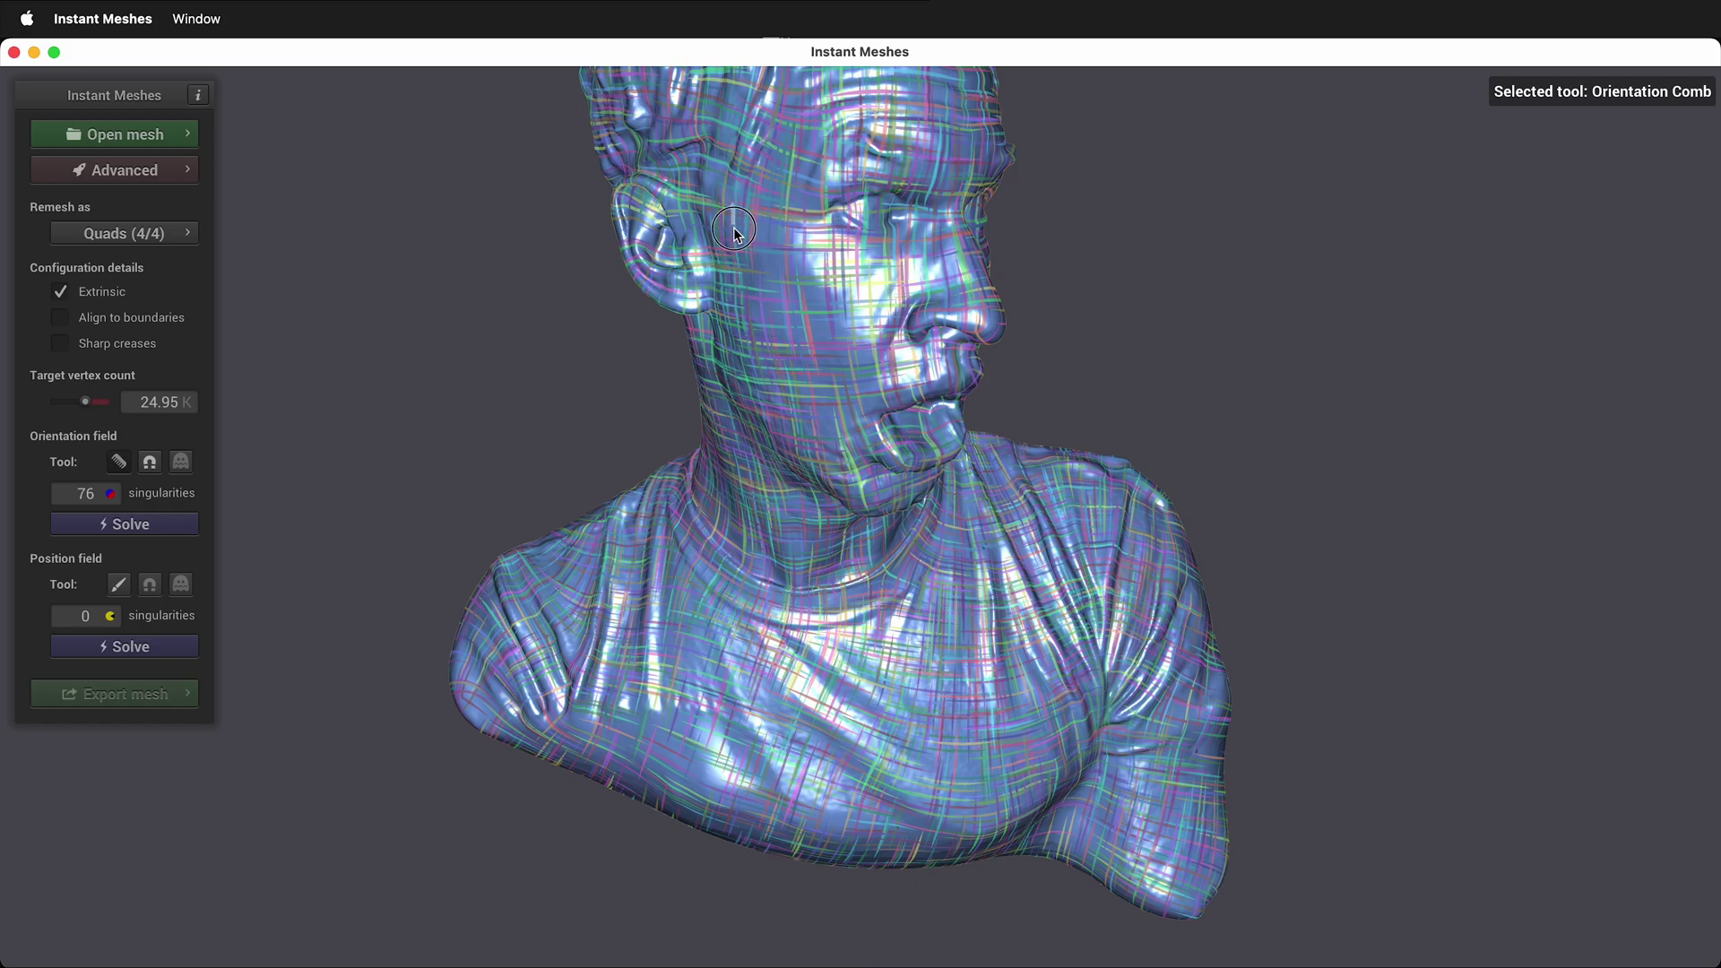
pyautogui.moveTo(732, 206)
pyautogui.mouseDown()
pyautogui.moveTo(738, 305)
pyautogui.moveTo(776, 394)
pyautogui.moveTo(811, 446)
pyautogui.moveTo(905, 496)
pyautogui.mouseUp()
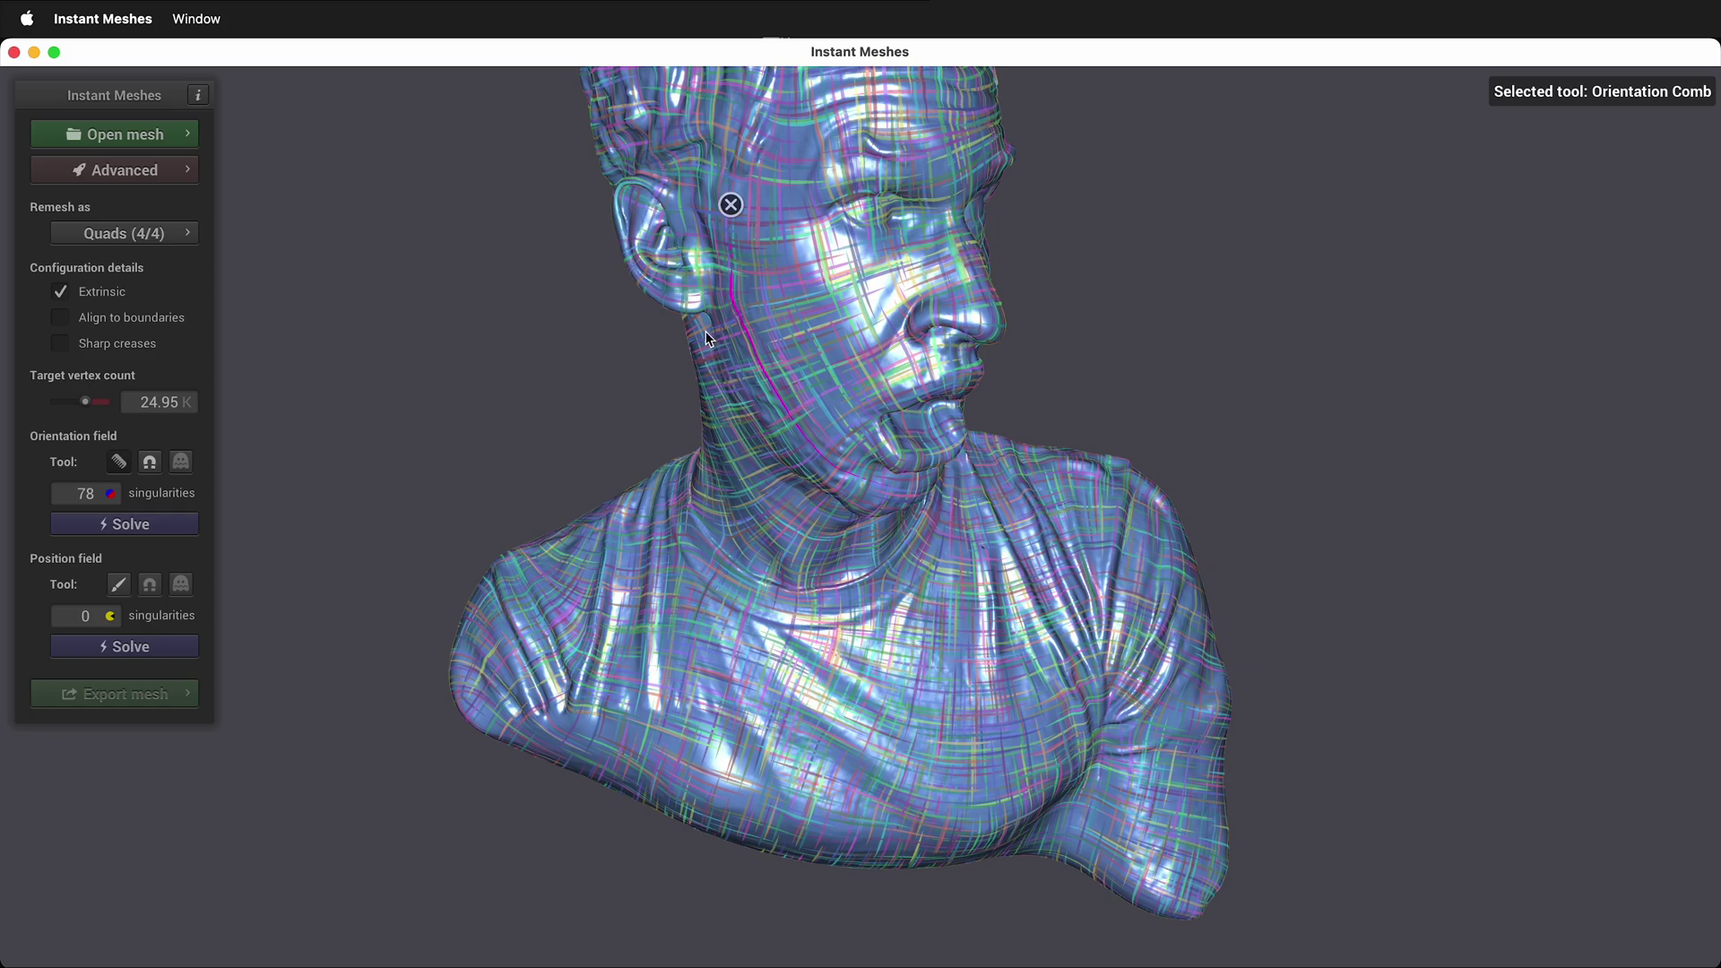
pyautogui.moveTo(706, 331); pyautogui.dragTo(738, 509)
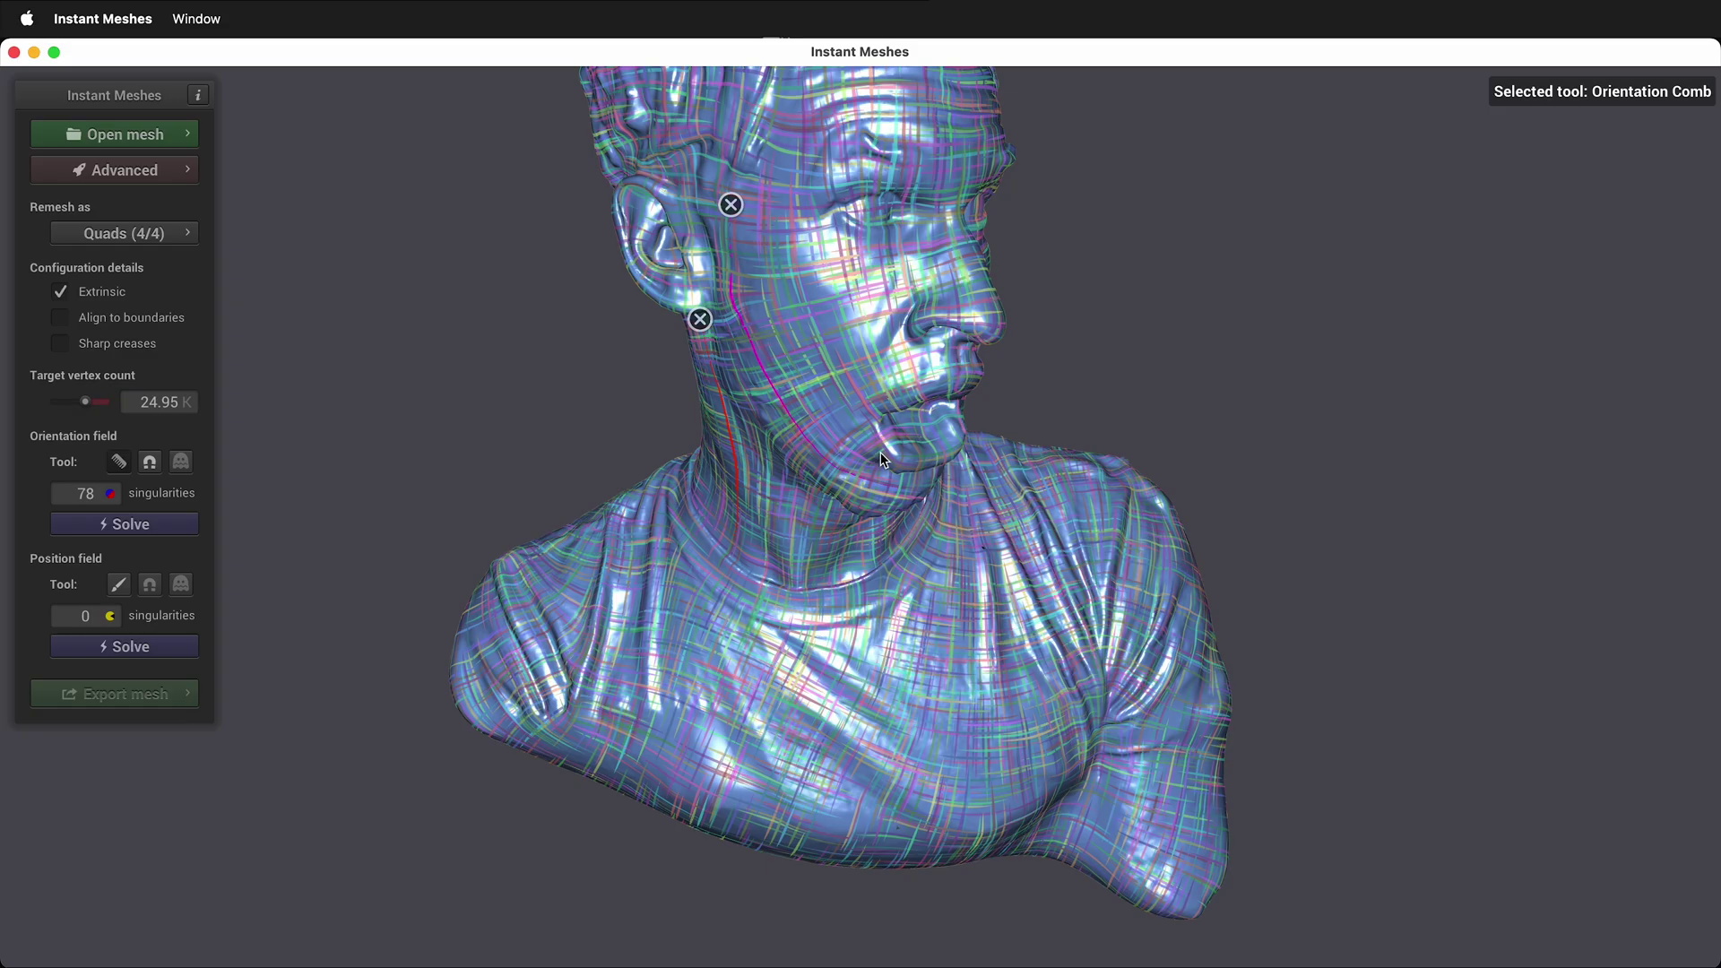
pyautogui.click(119, 462)
# Add Orientation Comb strokes below both eyes, across the eyebrows and across the forehead.
pyautogui.click(1262, 410)
pyautogui.moveTo(1262, 411); pyautogui.dragTo(671, 374)
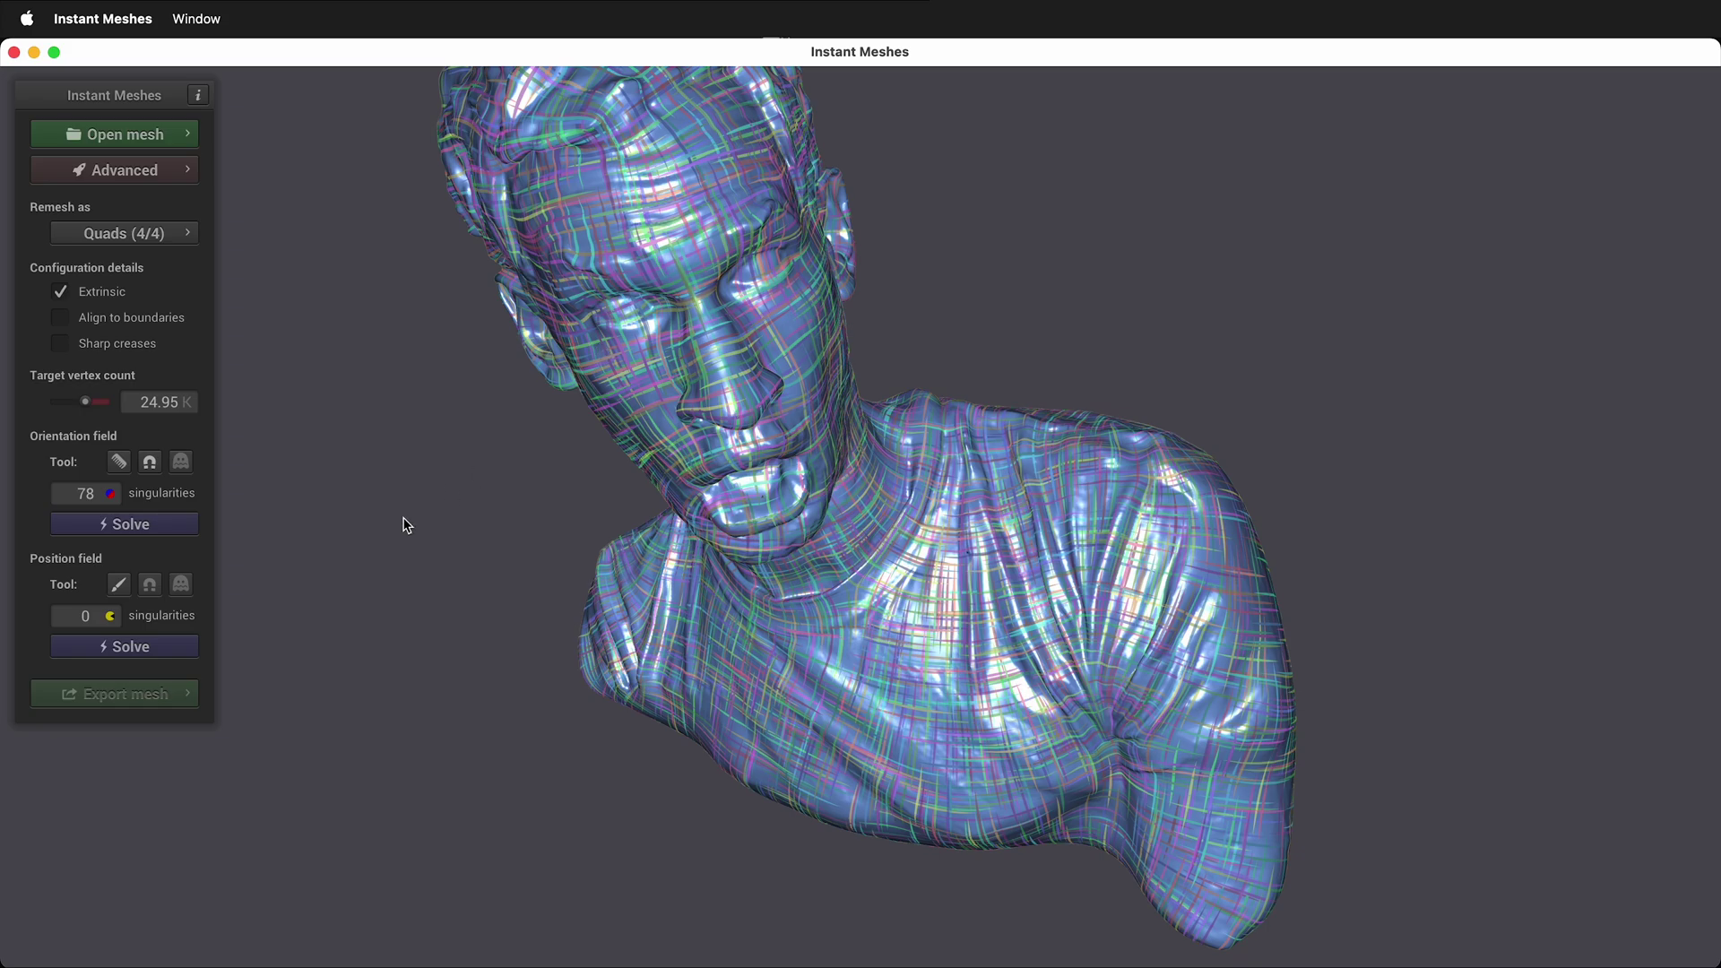
pyautogui.click(120, 461)
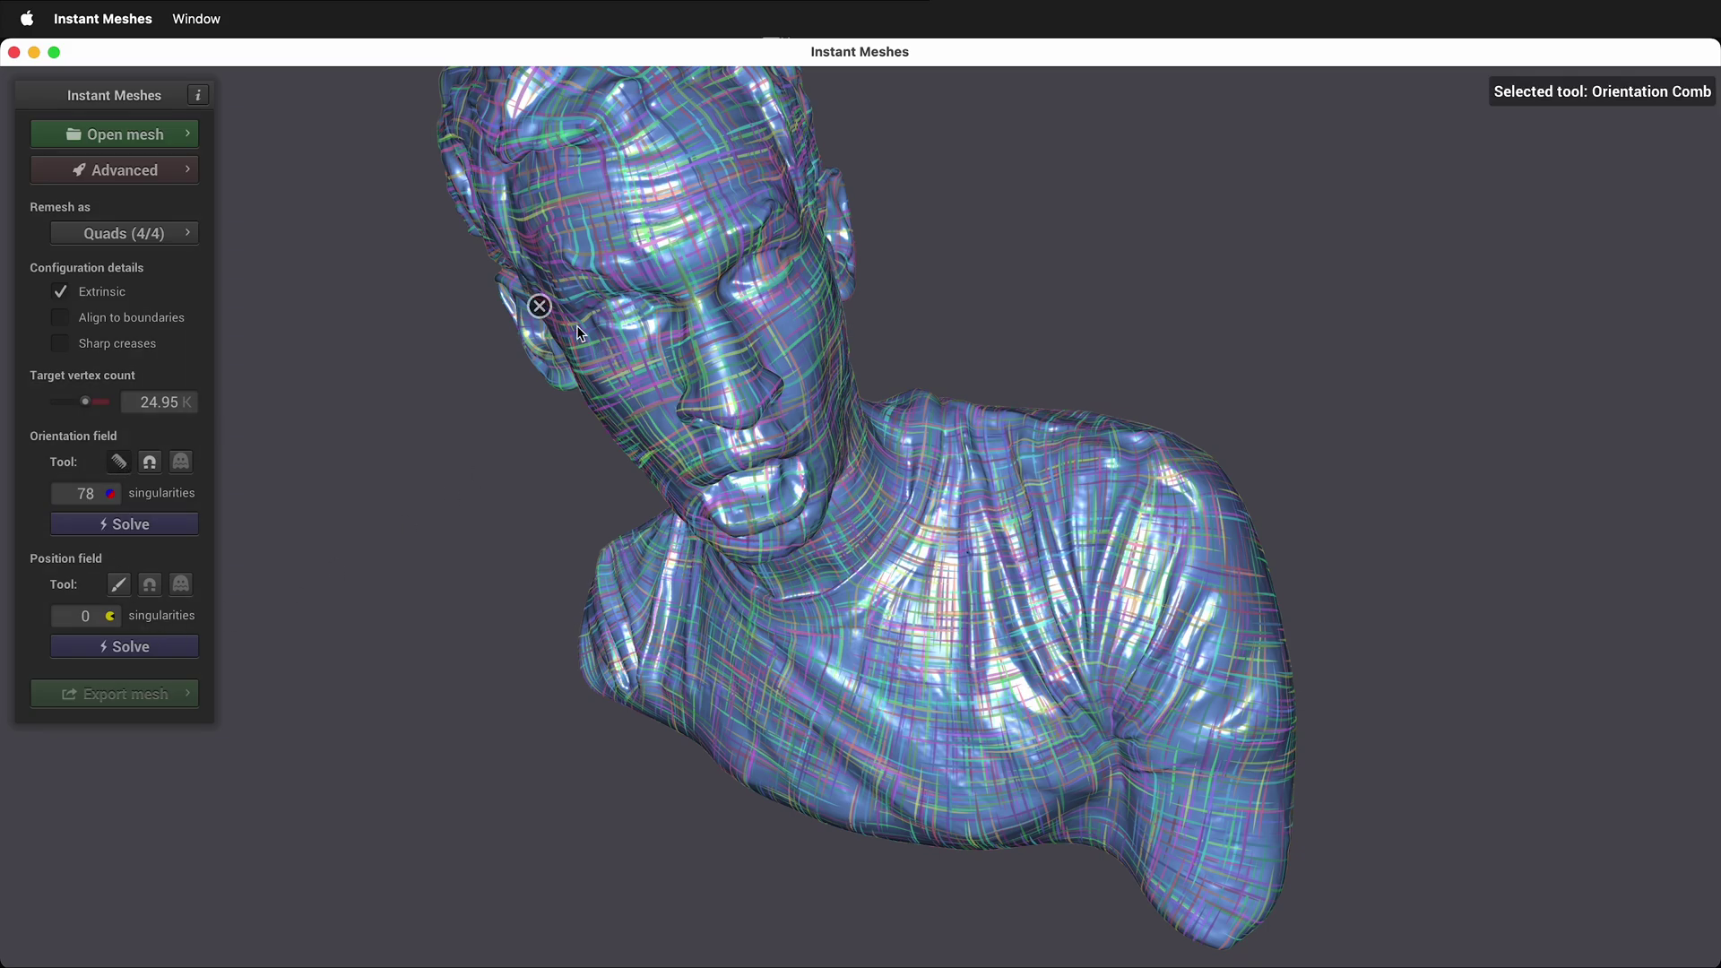
pyautogui.moveTo(590, 326); pyautogui.dragTo(669, 323)
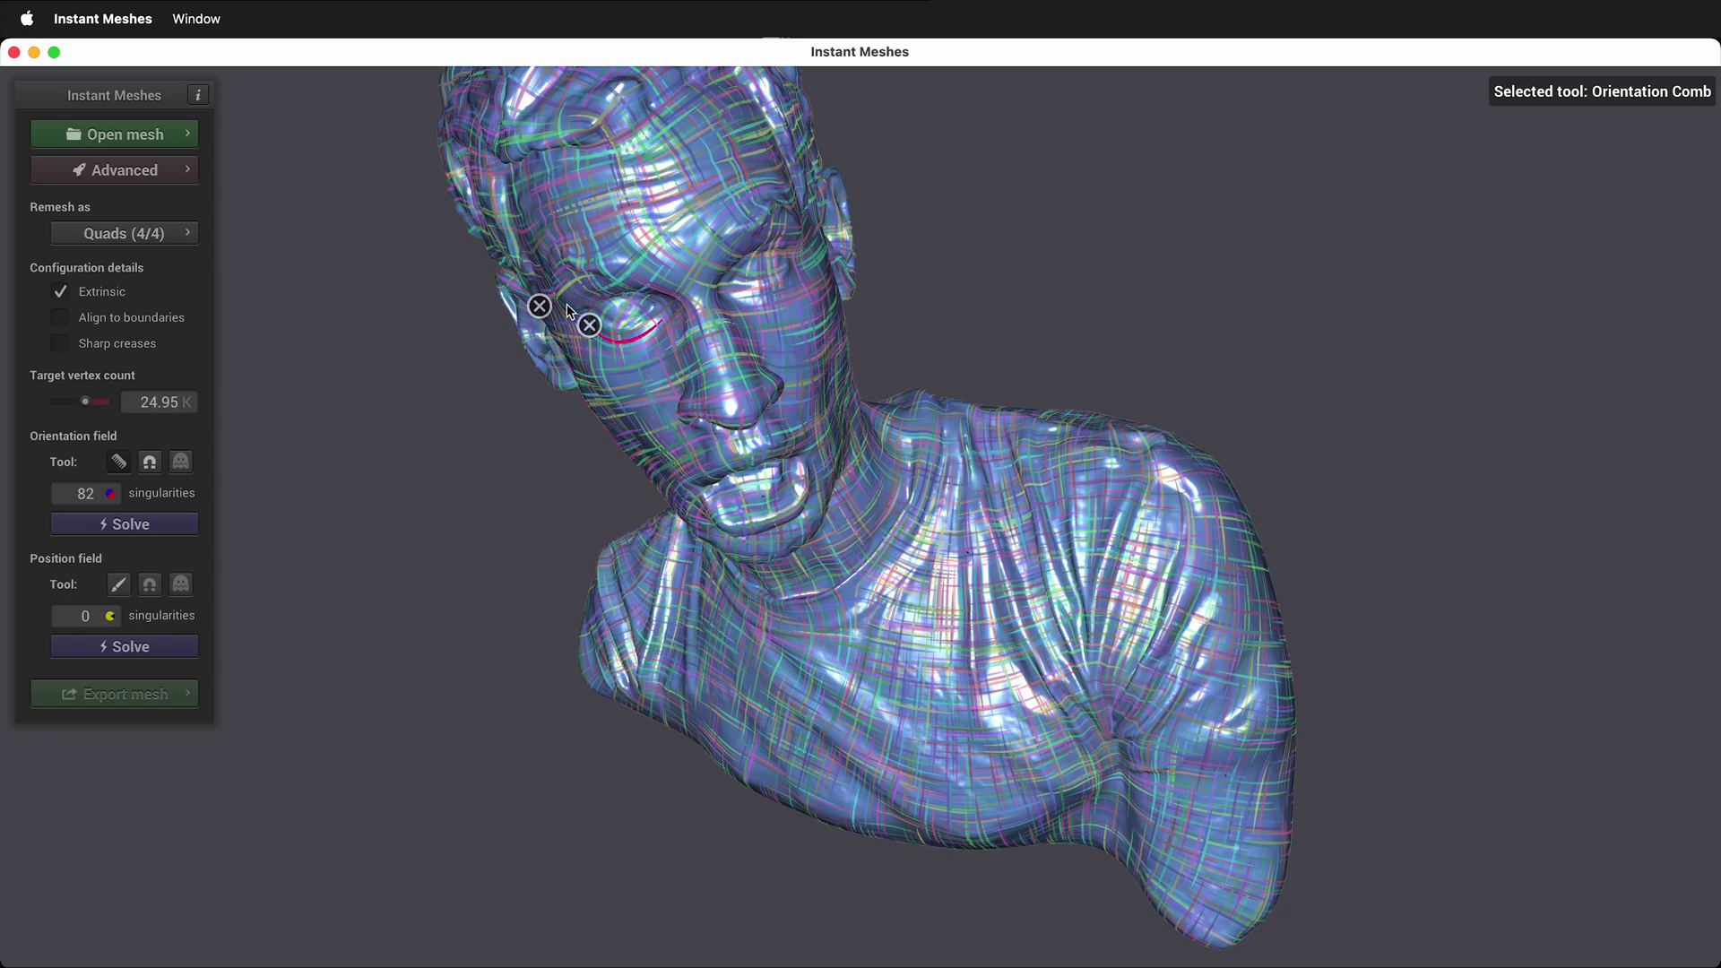
pyautogui.moveTo(571, 312); pyautogui.dragTo(769, 215)
pyautogui.moveTo(732, 295); pyautogui.dragTo(809, 265)
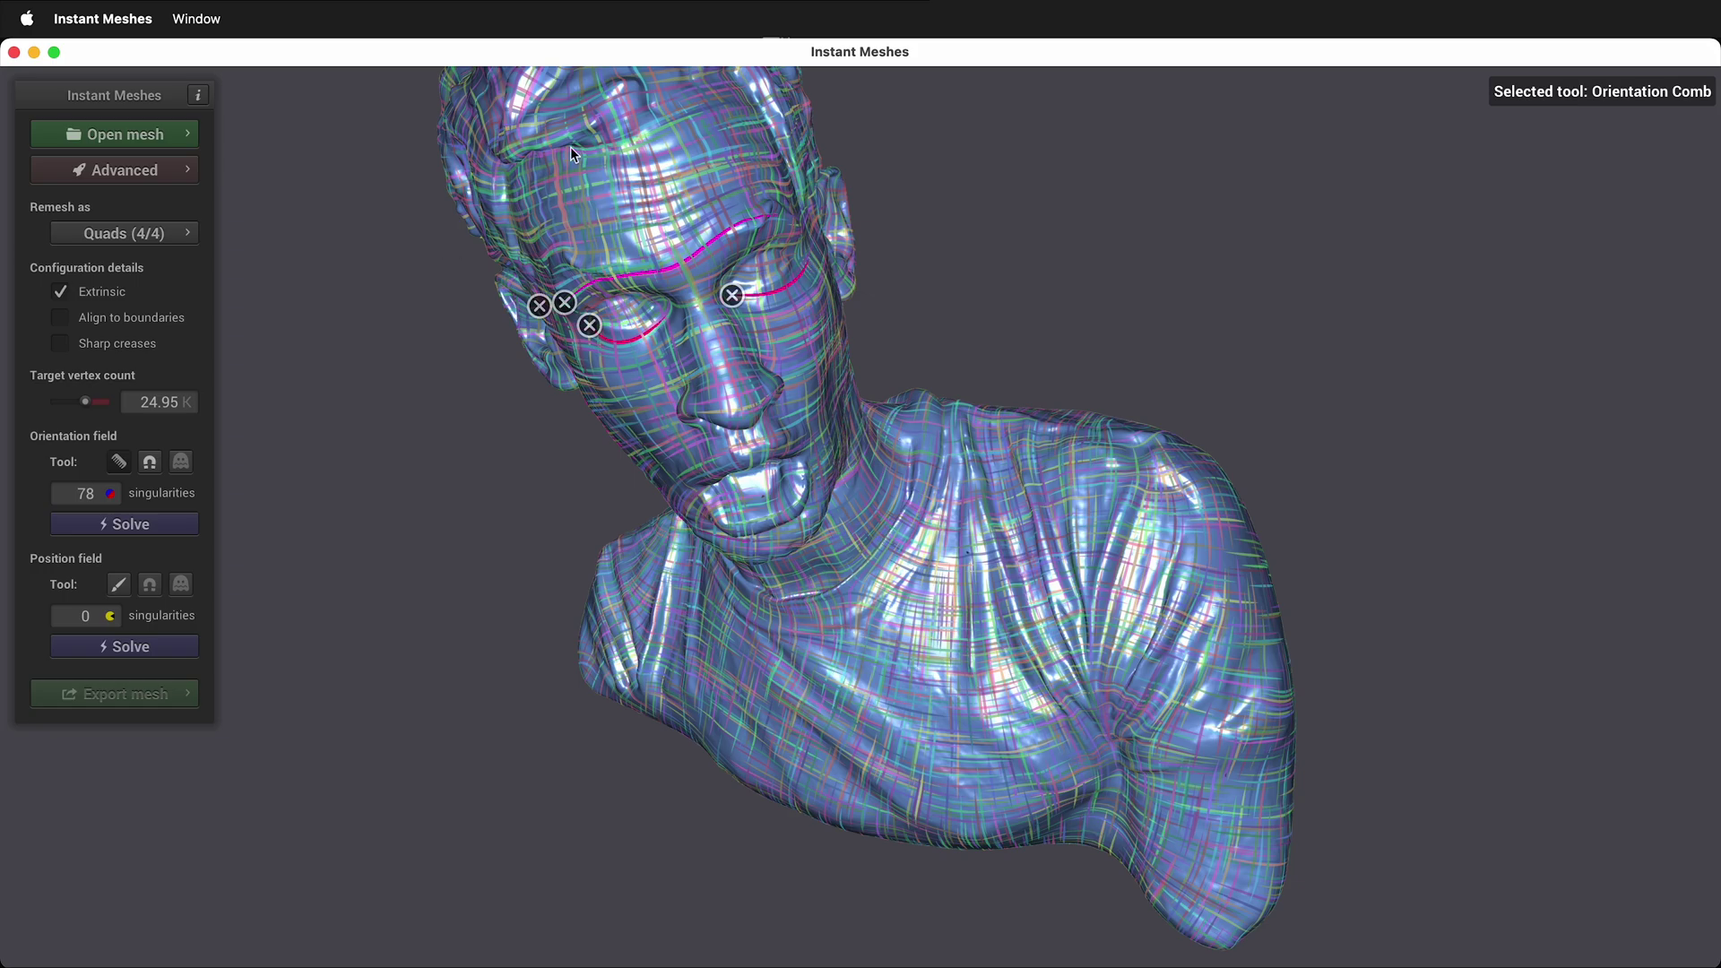
pyautogui.moveTo(532, 191); pyautogui.dragTo(708, 126)
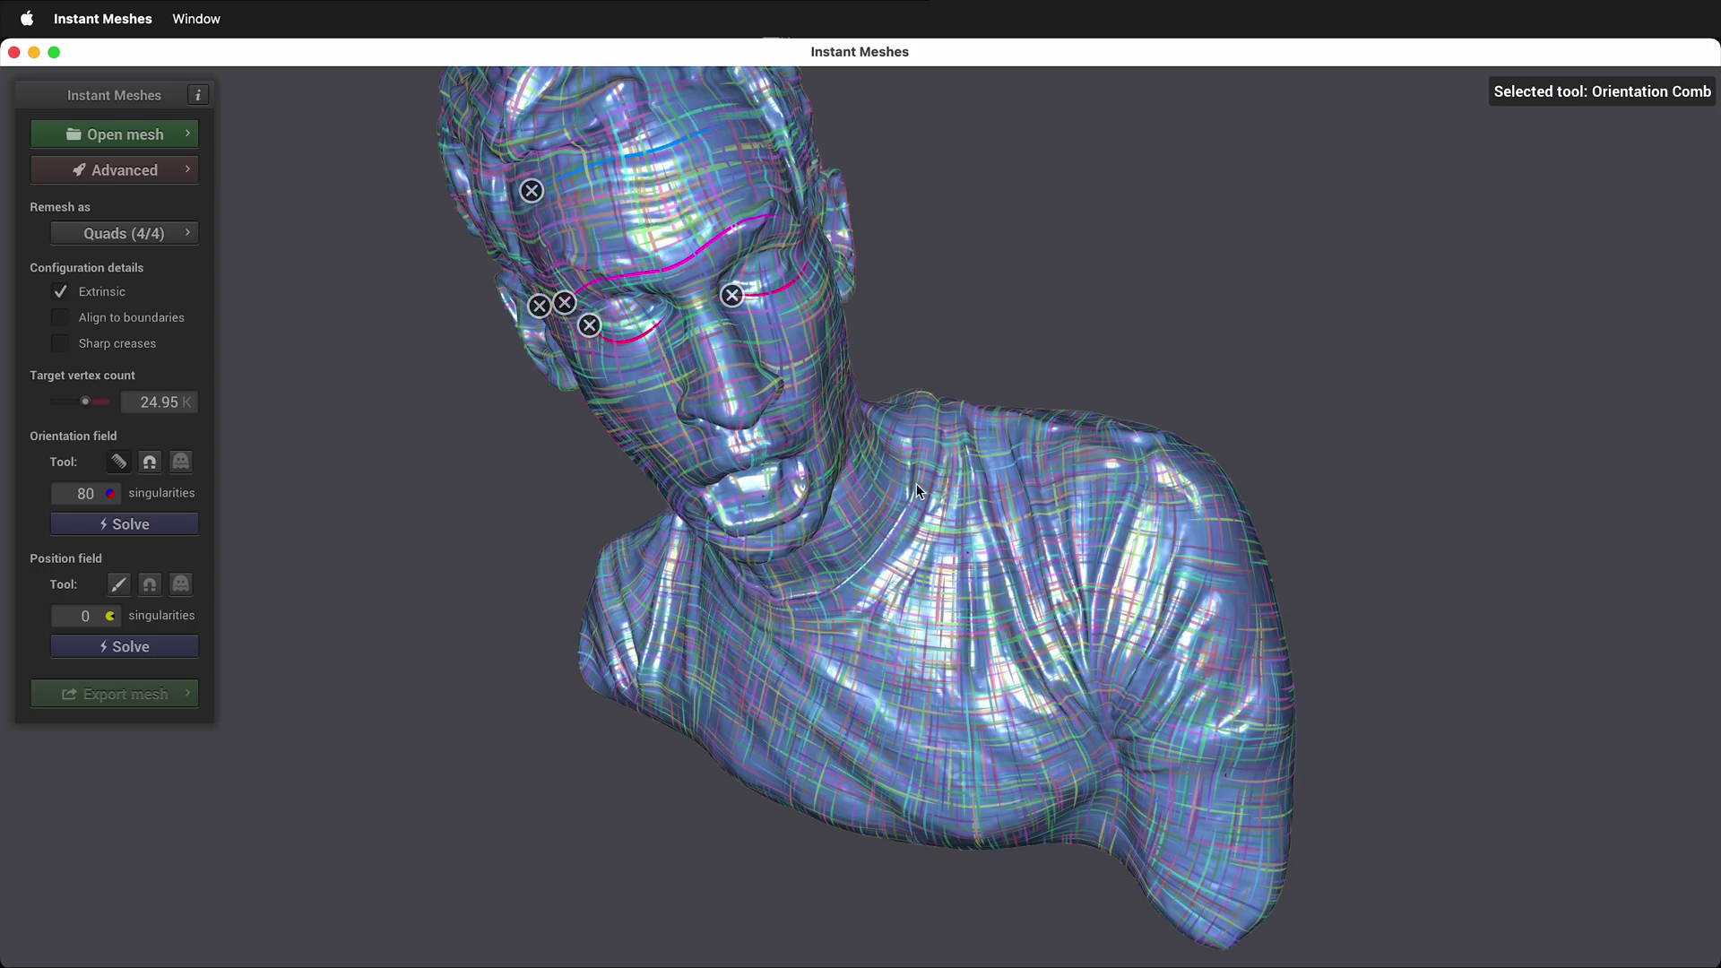
pyautogui.click(118, 462)
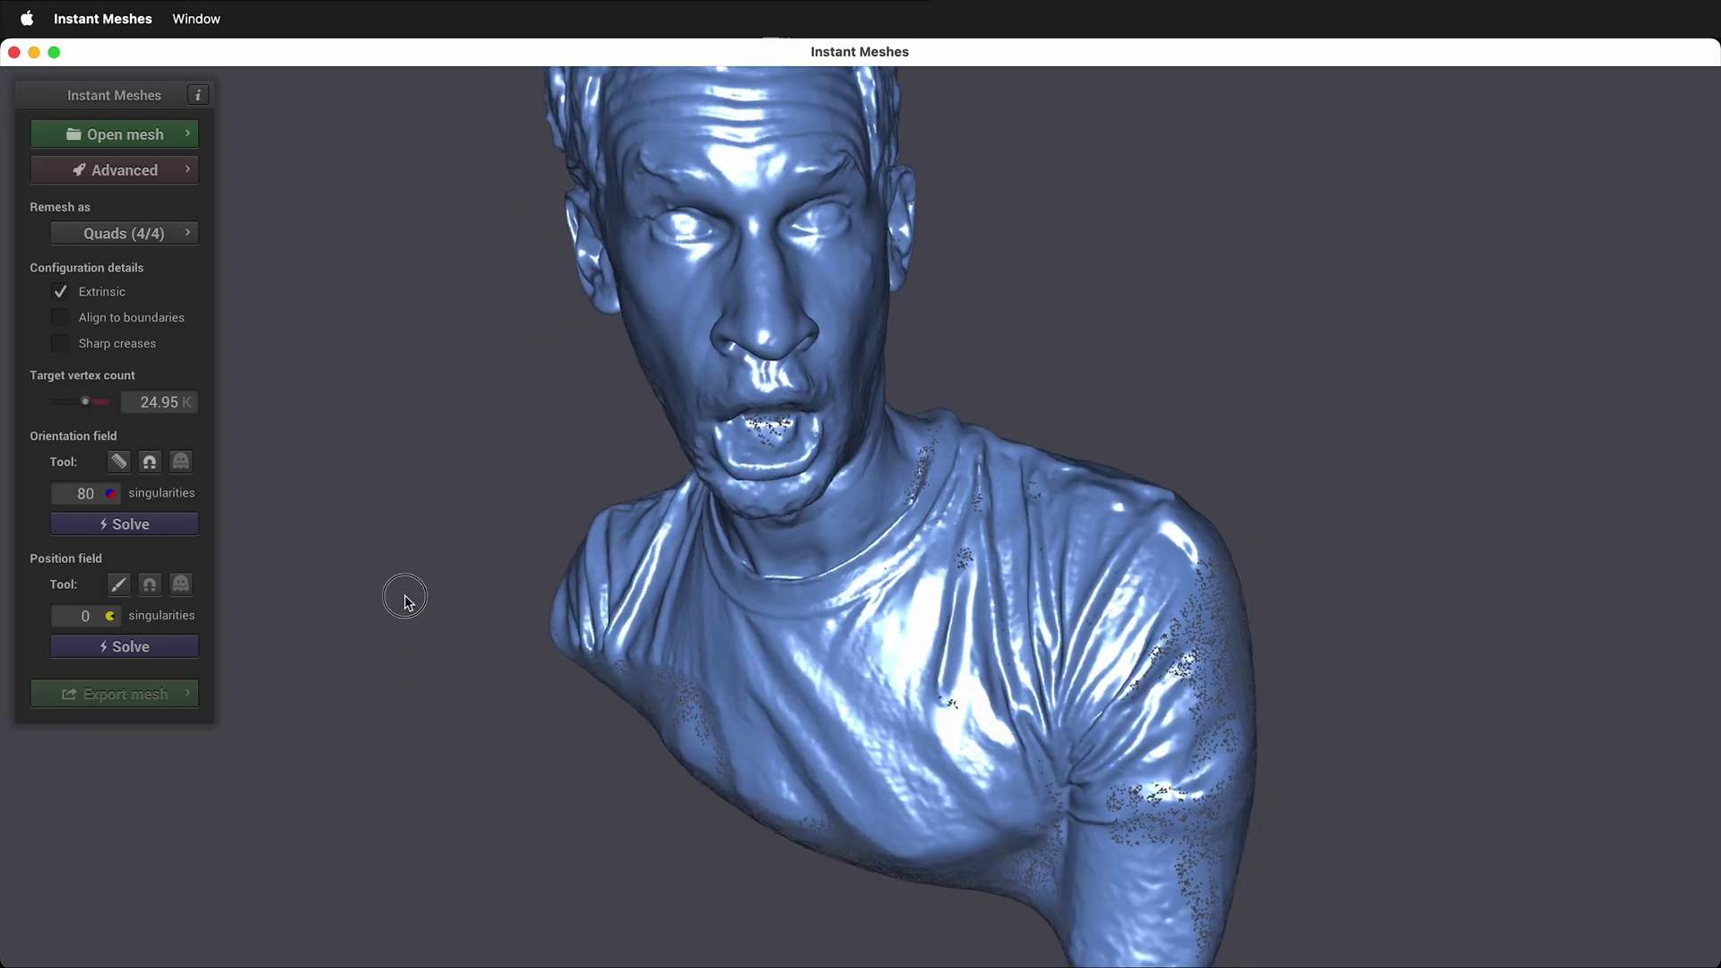
# Add Orientation Comb strokes across the lower nose from nostril to nostril and around the lower lip.
pyautogui.moveTo(404, 598); pyautogui.dragTo(449, 446)
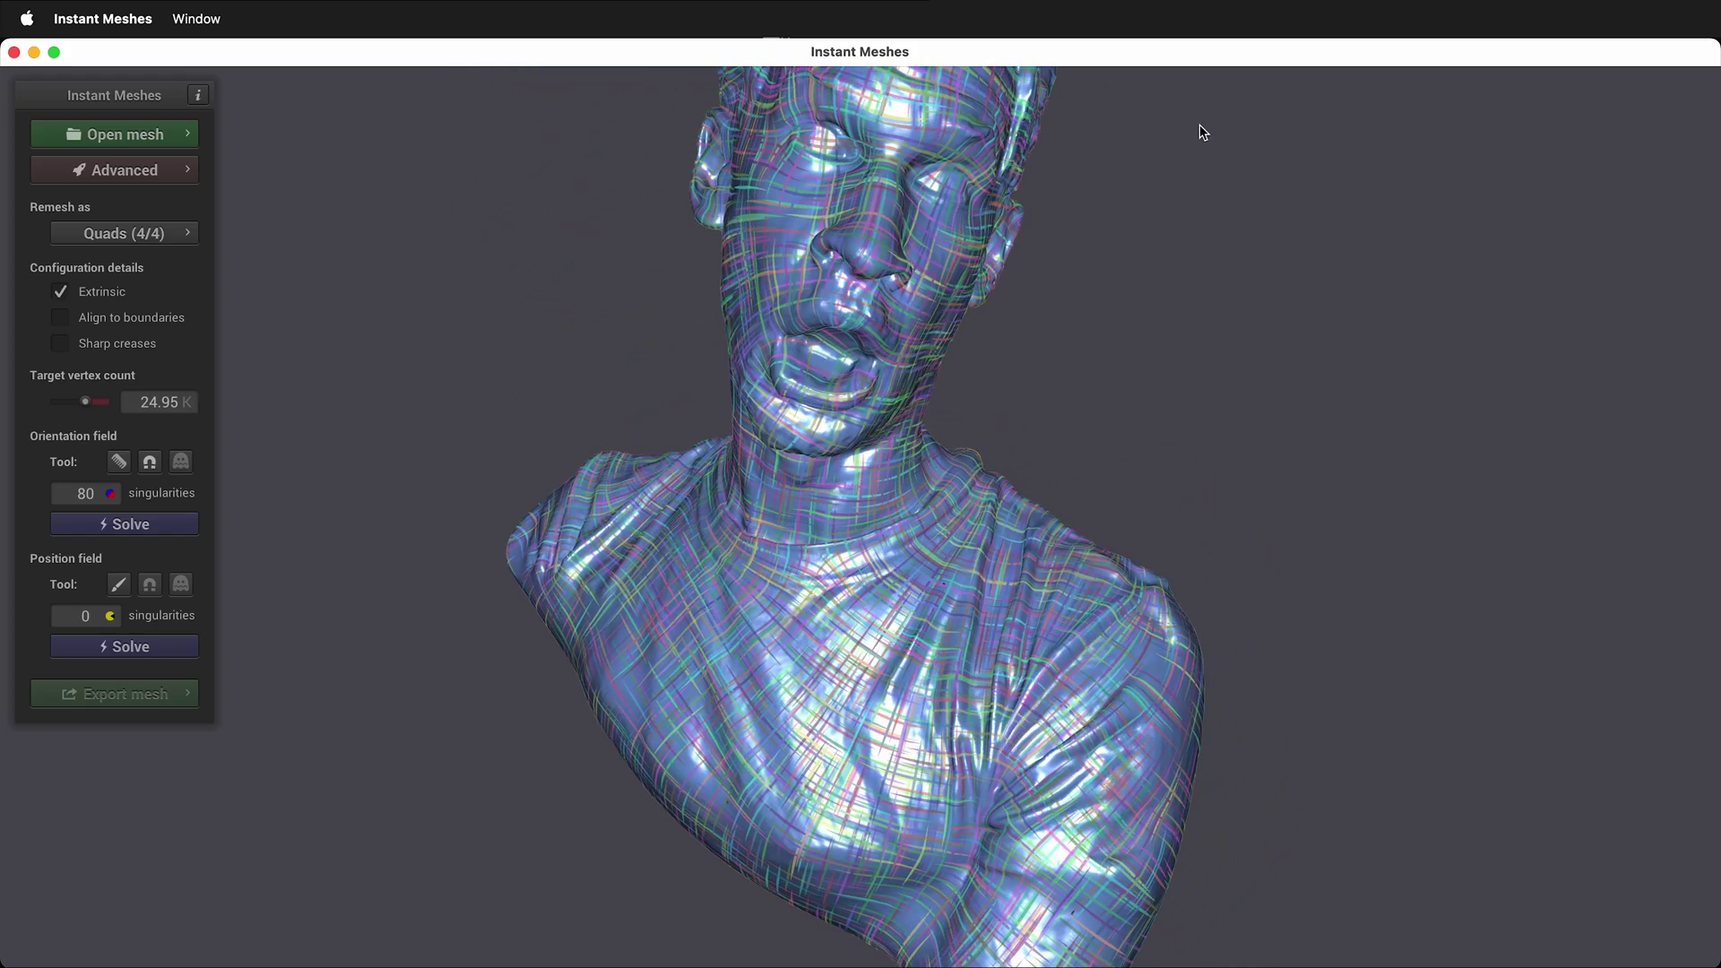
pyautogui.scroll(5, 1022, 247)
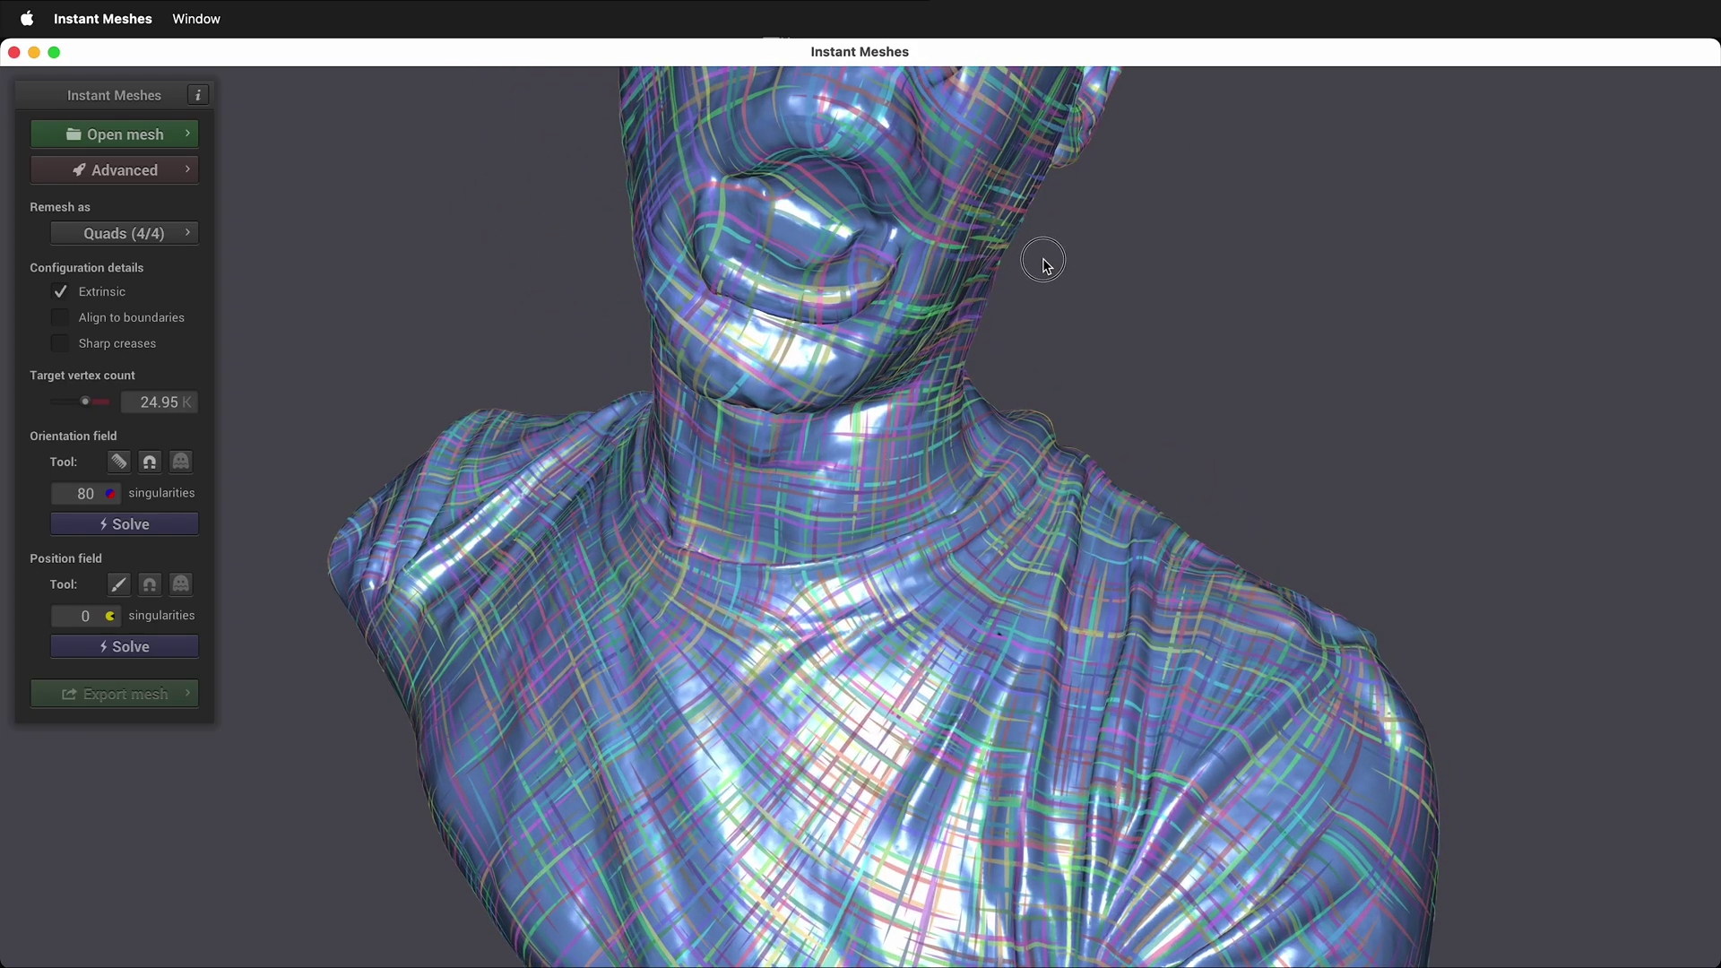
pyautogui.scroll(-3, 1040, 264)
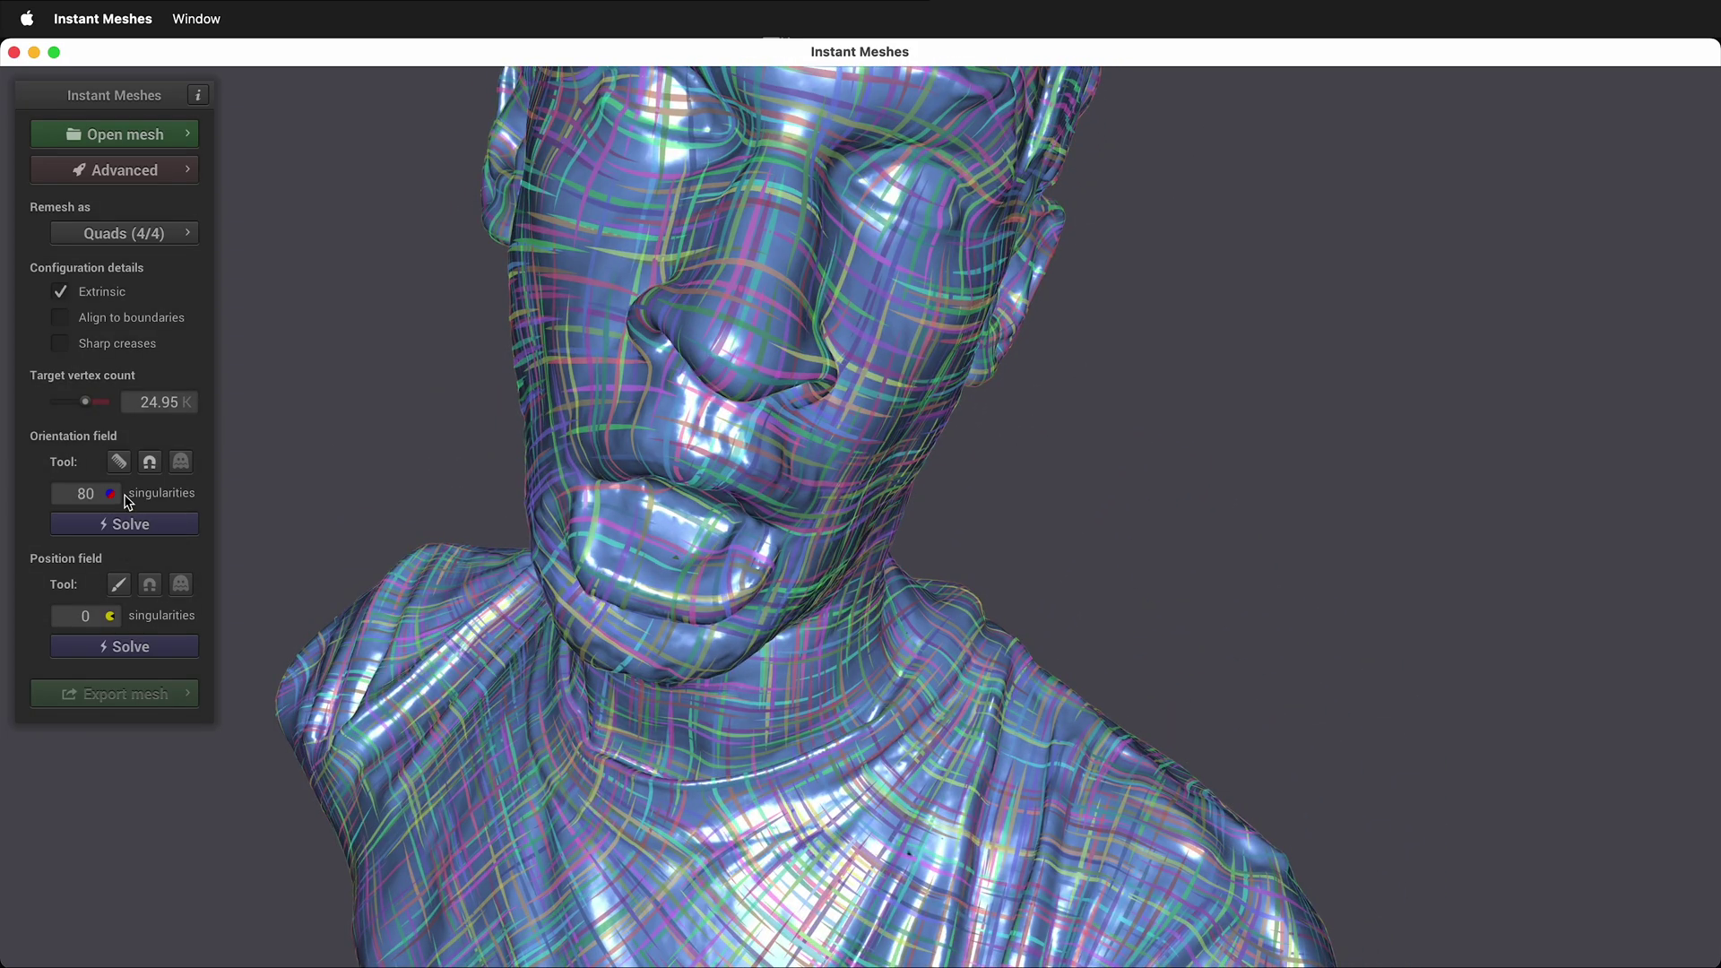
pyautogui.click(119, 462)
pyautogui.moveTo(632, 319); pyautogui.dragTo(826, 373)
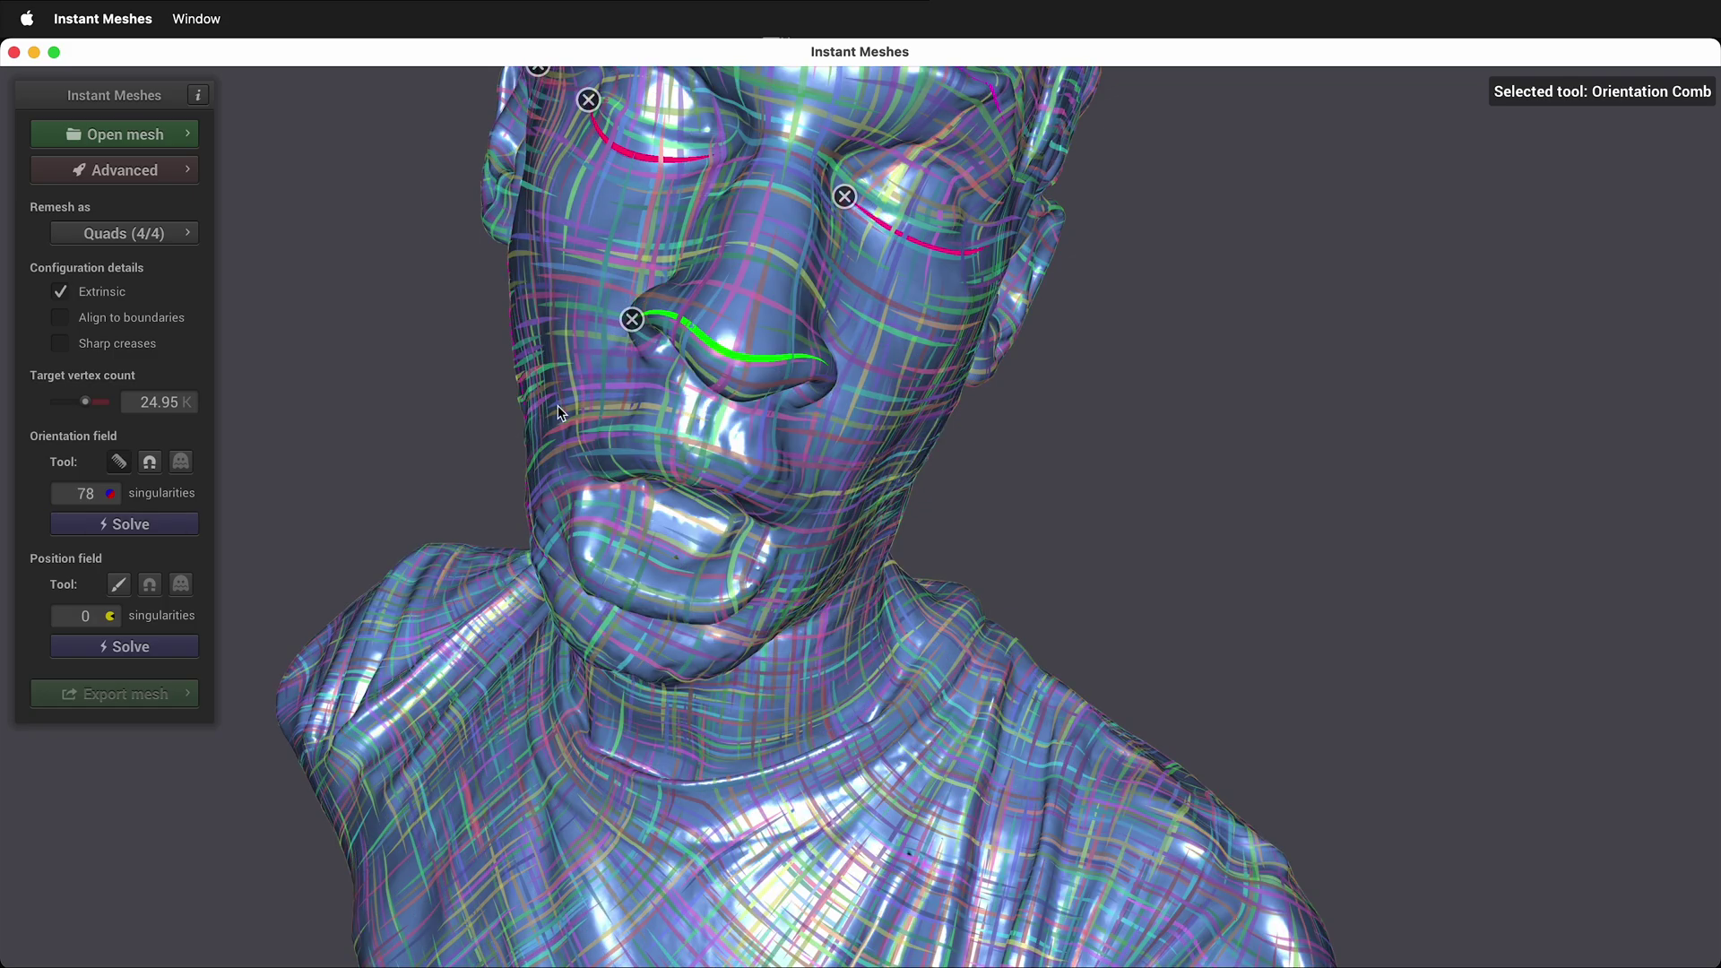
pyautogui.moveTo(594, 542)
pyautogui.mouseDown()
pyautogui.moveTo(758, 574)
pyautogui.moveTo(762, 558)
pyautogui.mouseUp()
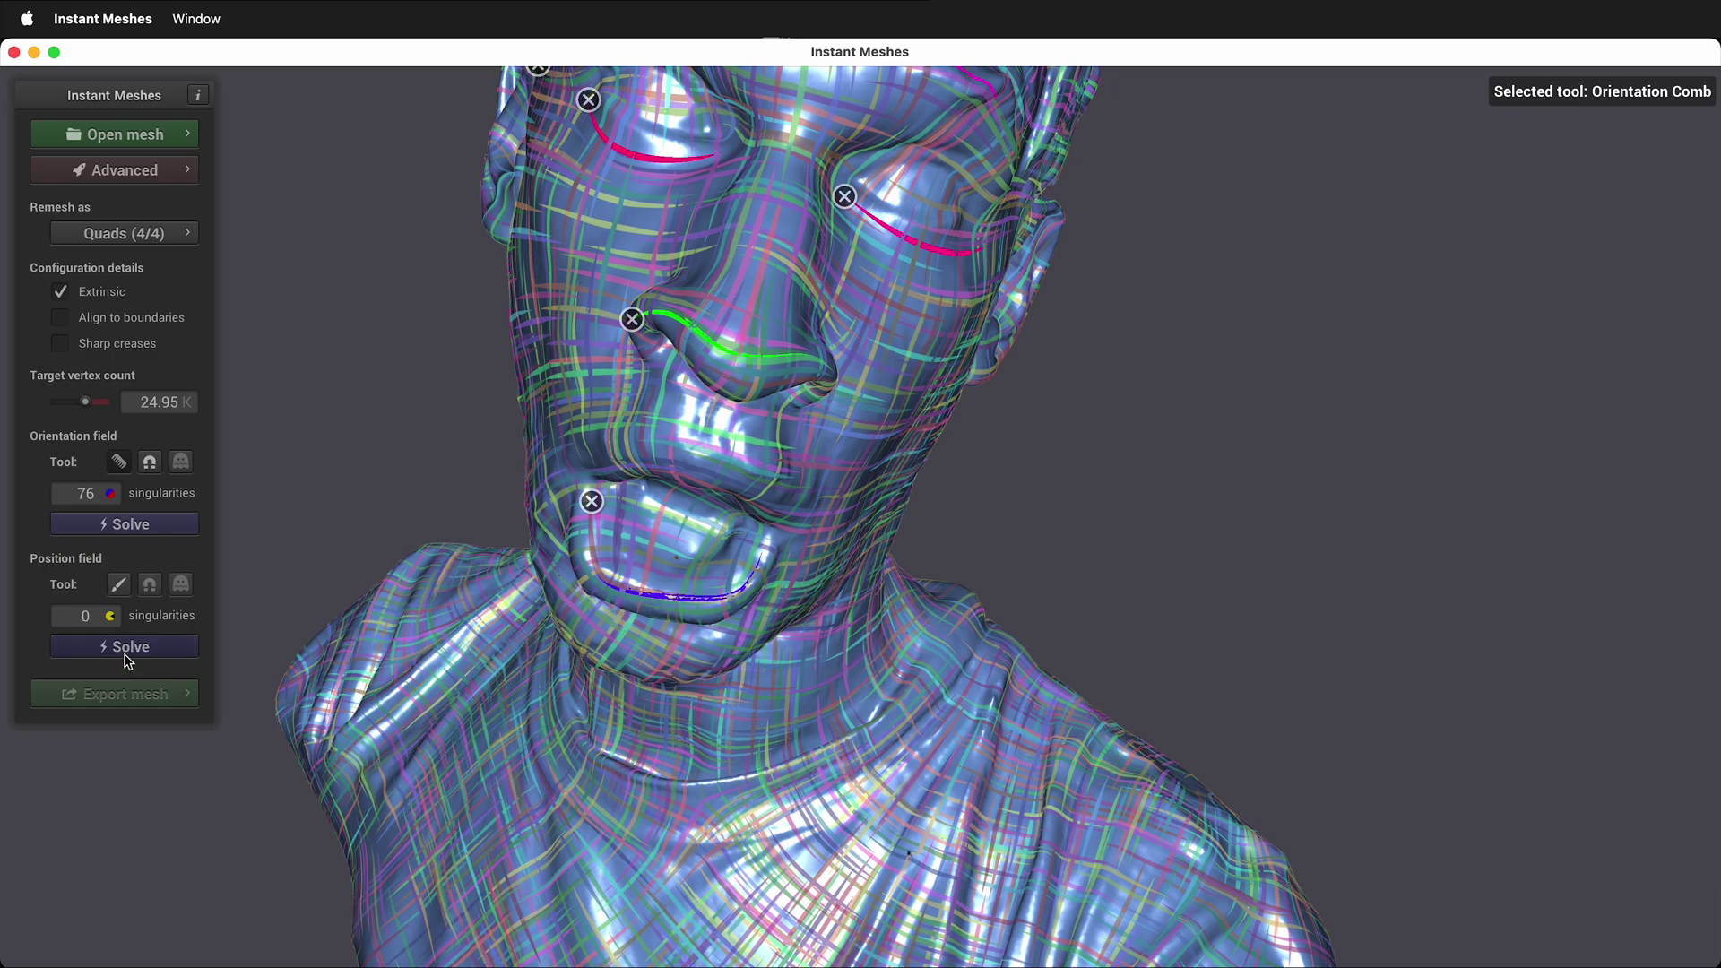
# Solve the position field for the quad mesh and activate the Edge Brush tool.
pyautogui.click(126, 644)
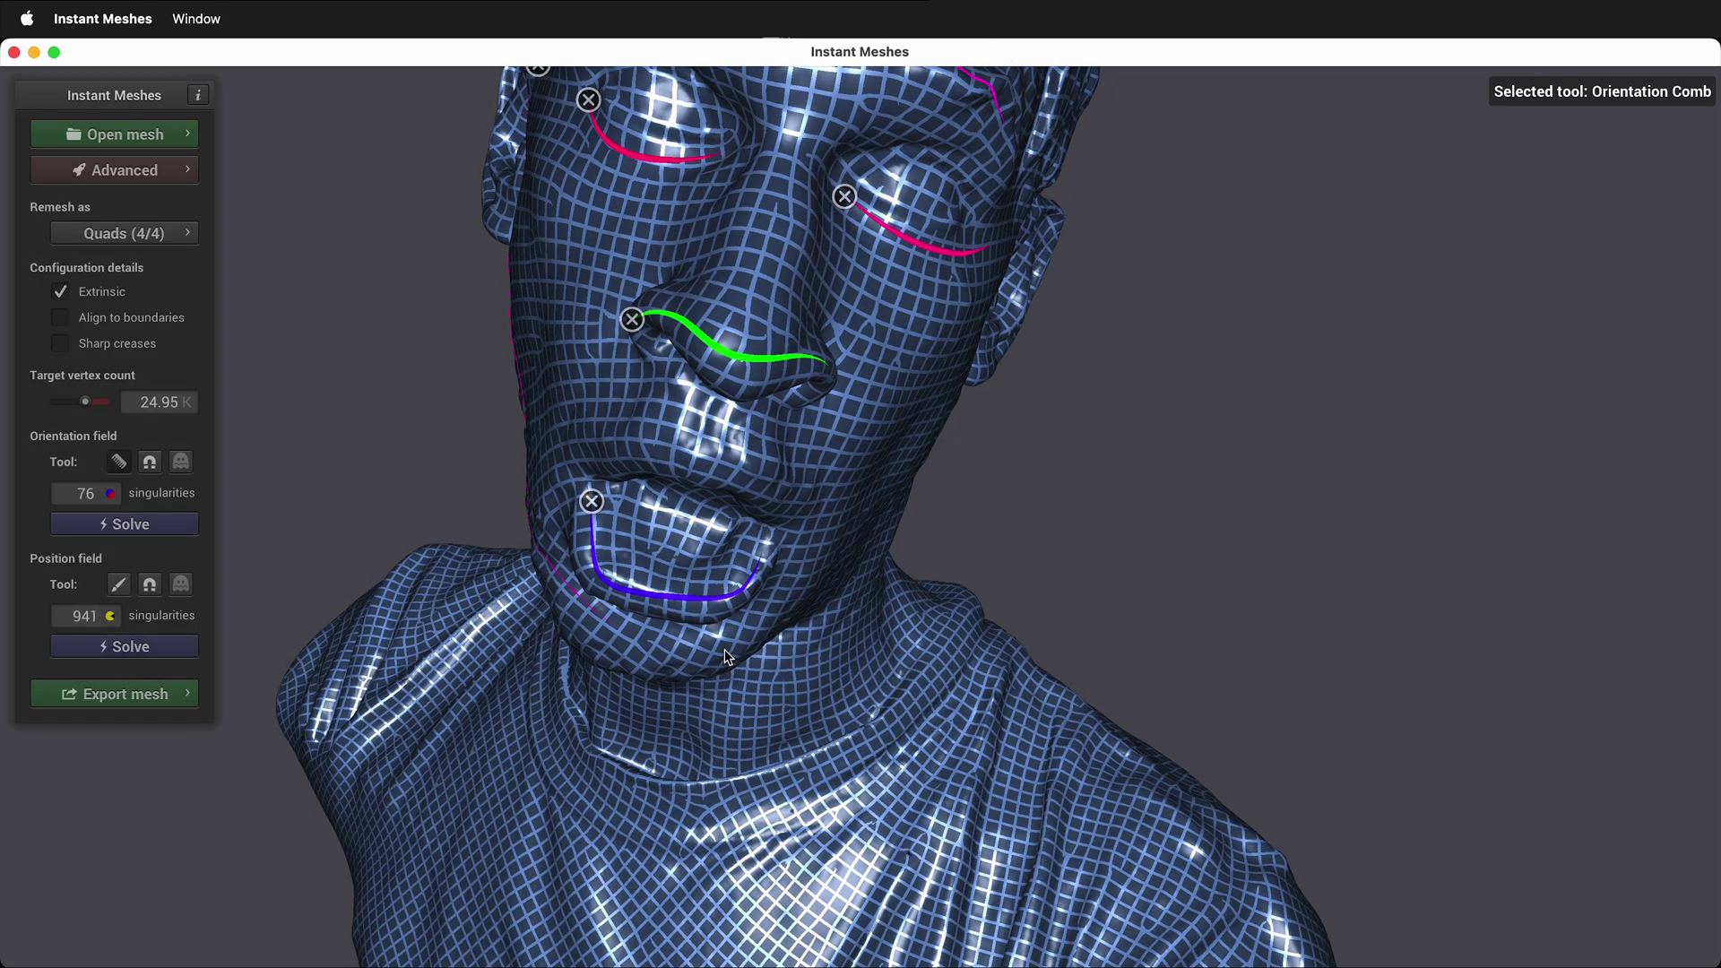
pyautogui.click(119, 587)
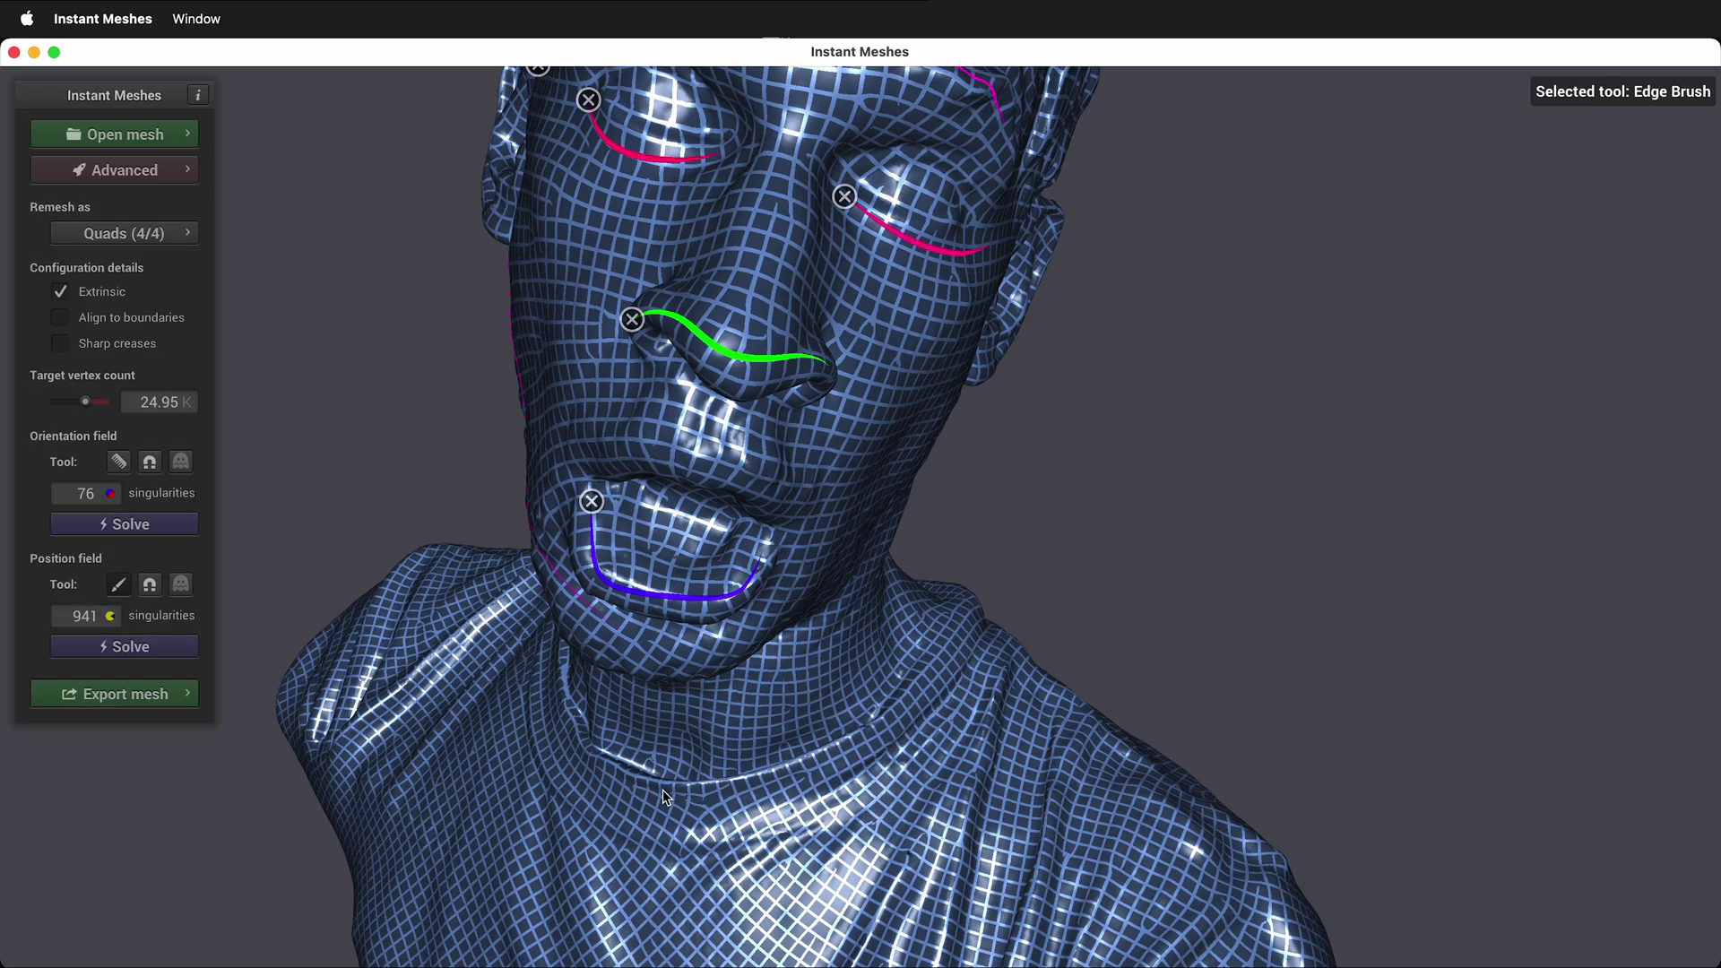
# Draw an Edge Brush stroke along the shirt collar around the side of the neck.
pyautogui.moveTo(646, 791); pyautogui.dragTo(683, 611)
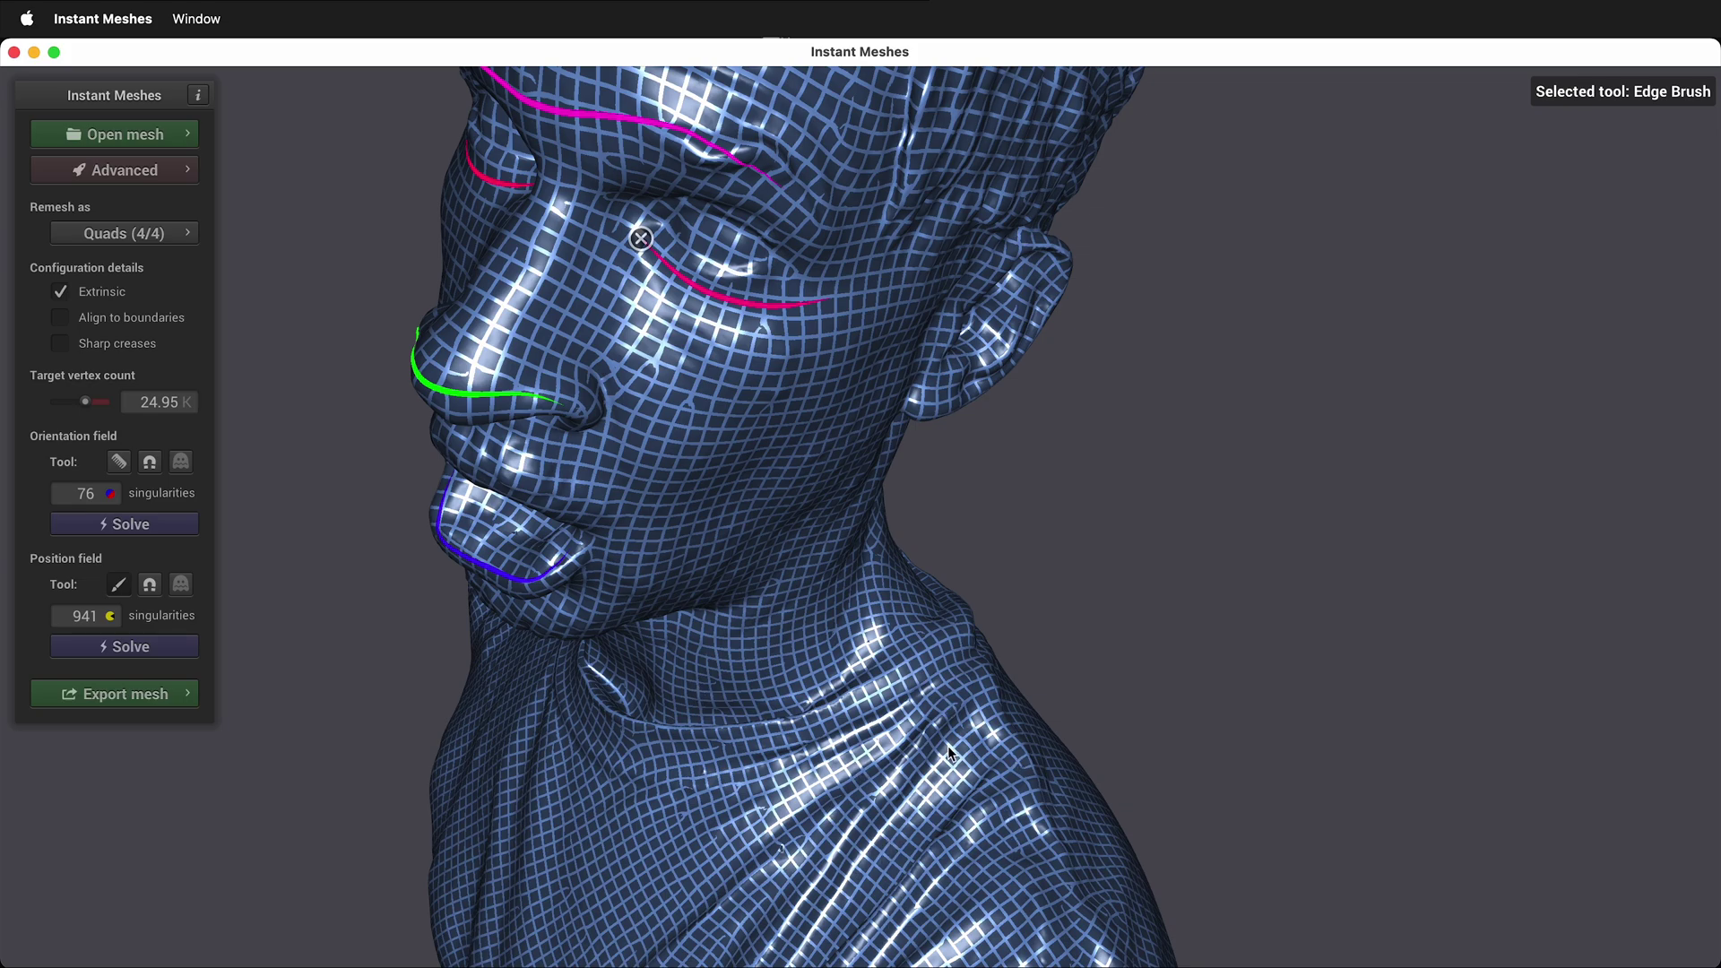
pyautogui.moveTo(942, 592)
pyautogui.mouseDown()
pyautogui.moveTo(924, 668)
pyautogui.moveTo(820, 708)
pyautogui.mouseUp()
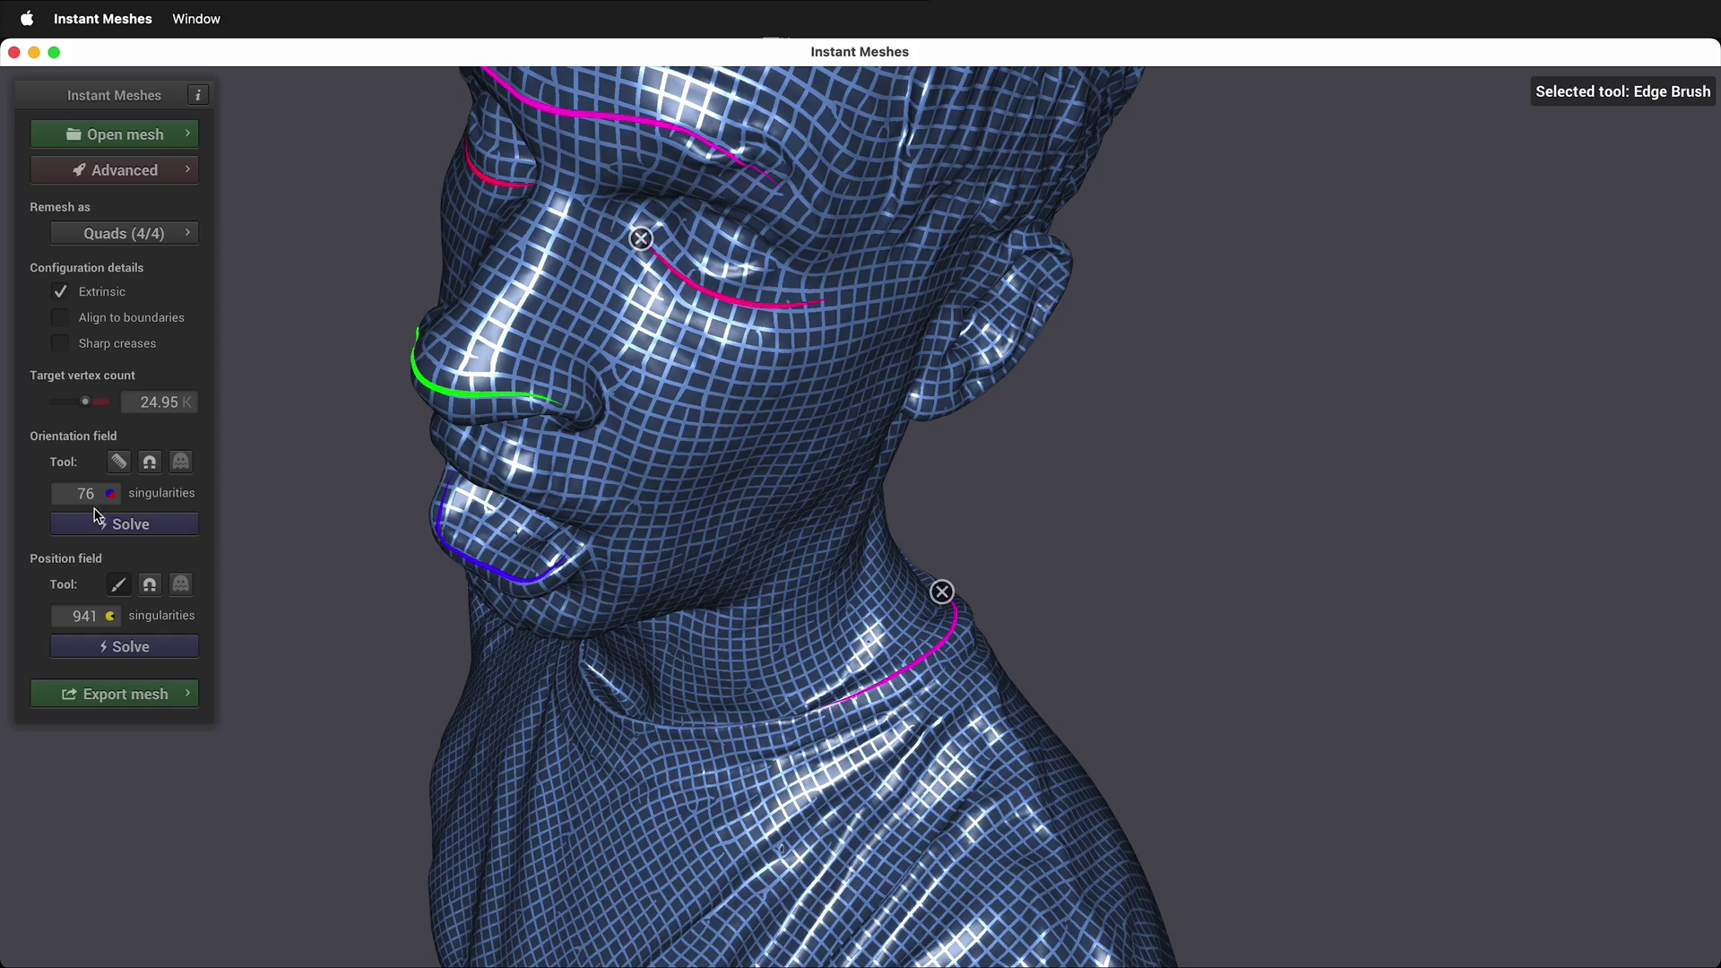
# Add Orientation Comb strokes along the collar behind the neck and across the upper back from shoulder to shoulder.
pyautogui.click(118, 461)
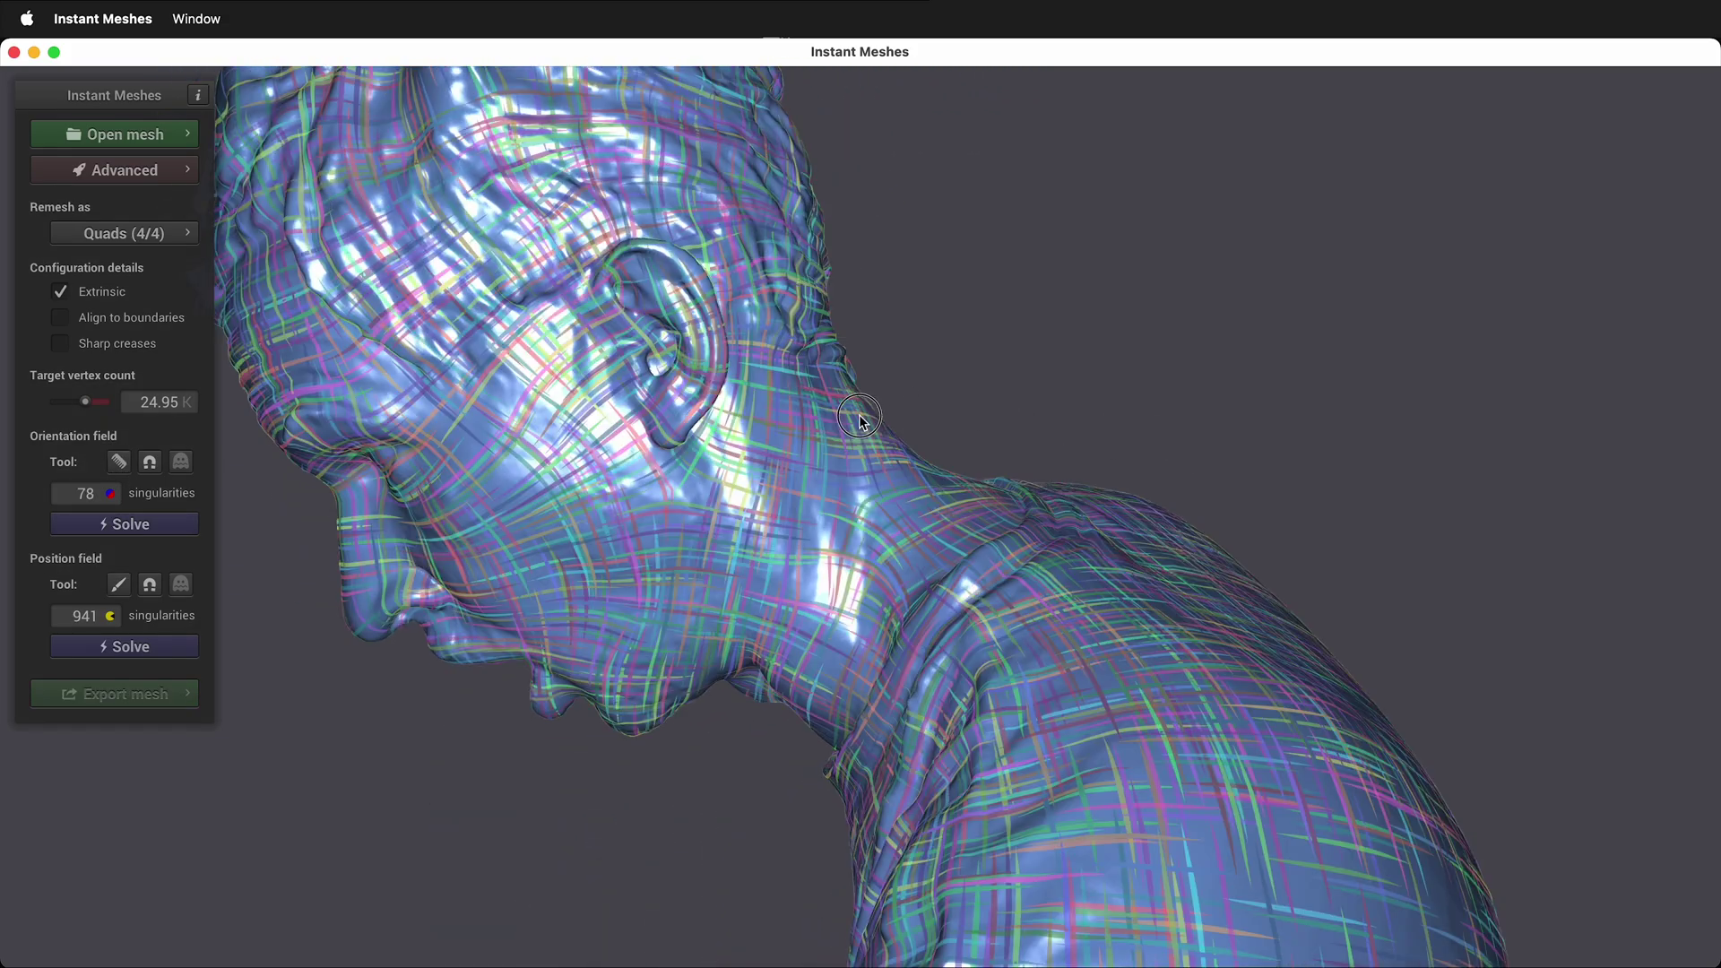
pyautogui.moveTo(1076, 449); pyautogui.dragTo(806, 634)
pyautogui.moveTo(1251, 625); pyautogui.dragTo(1273, 631)
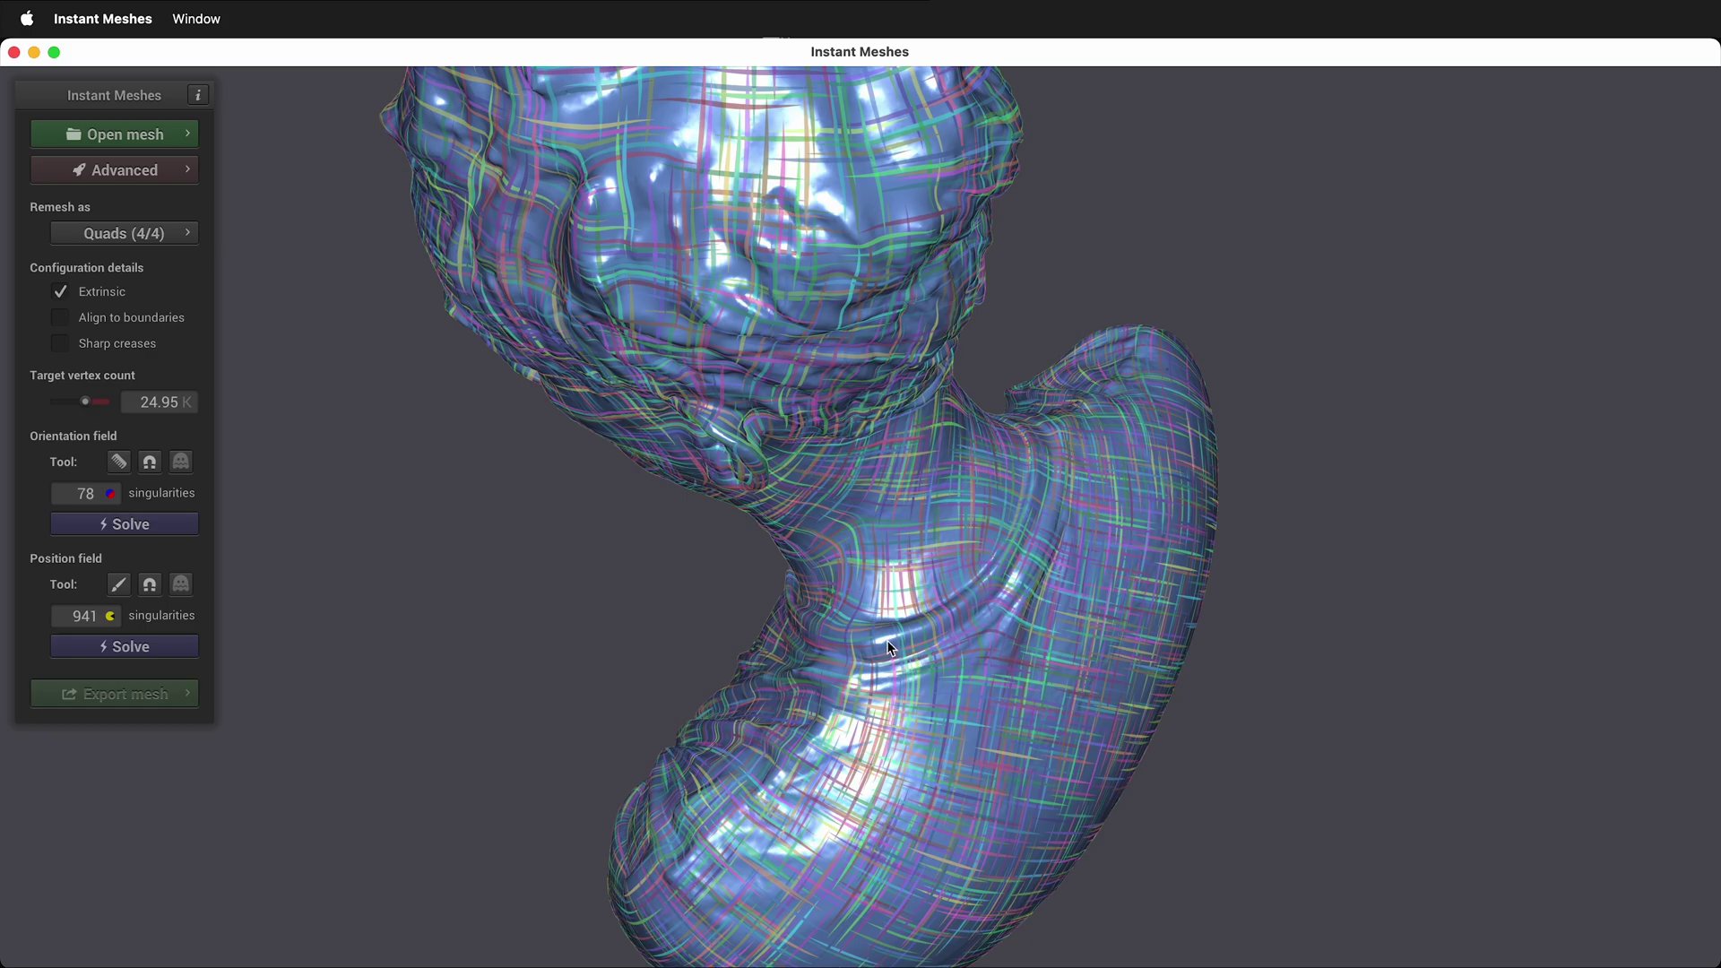
pyautogui.moveTo(889, 647); pyautogui.dragTo(554, 638)
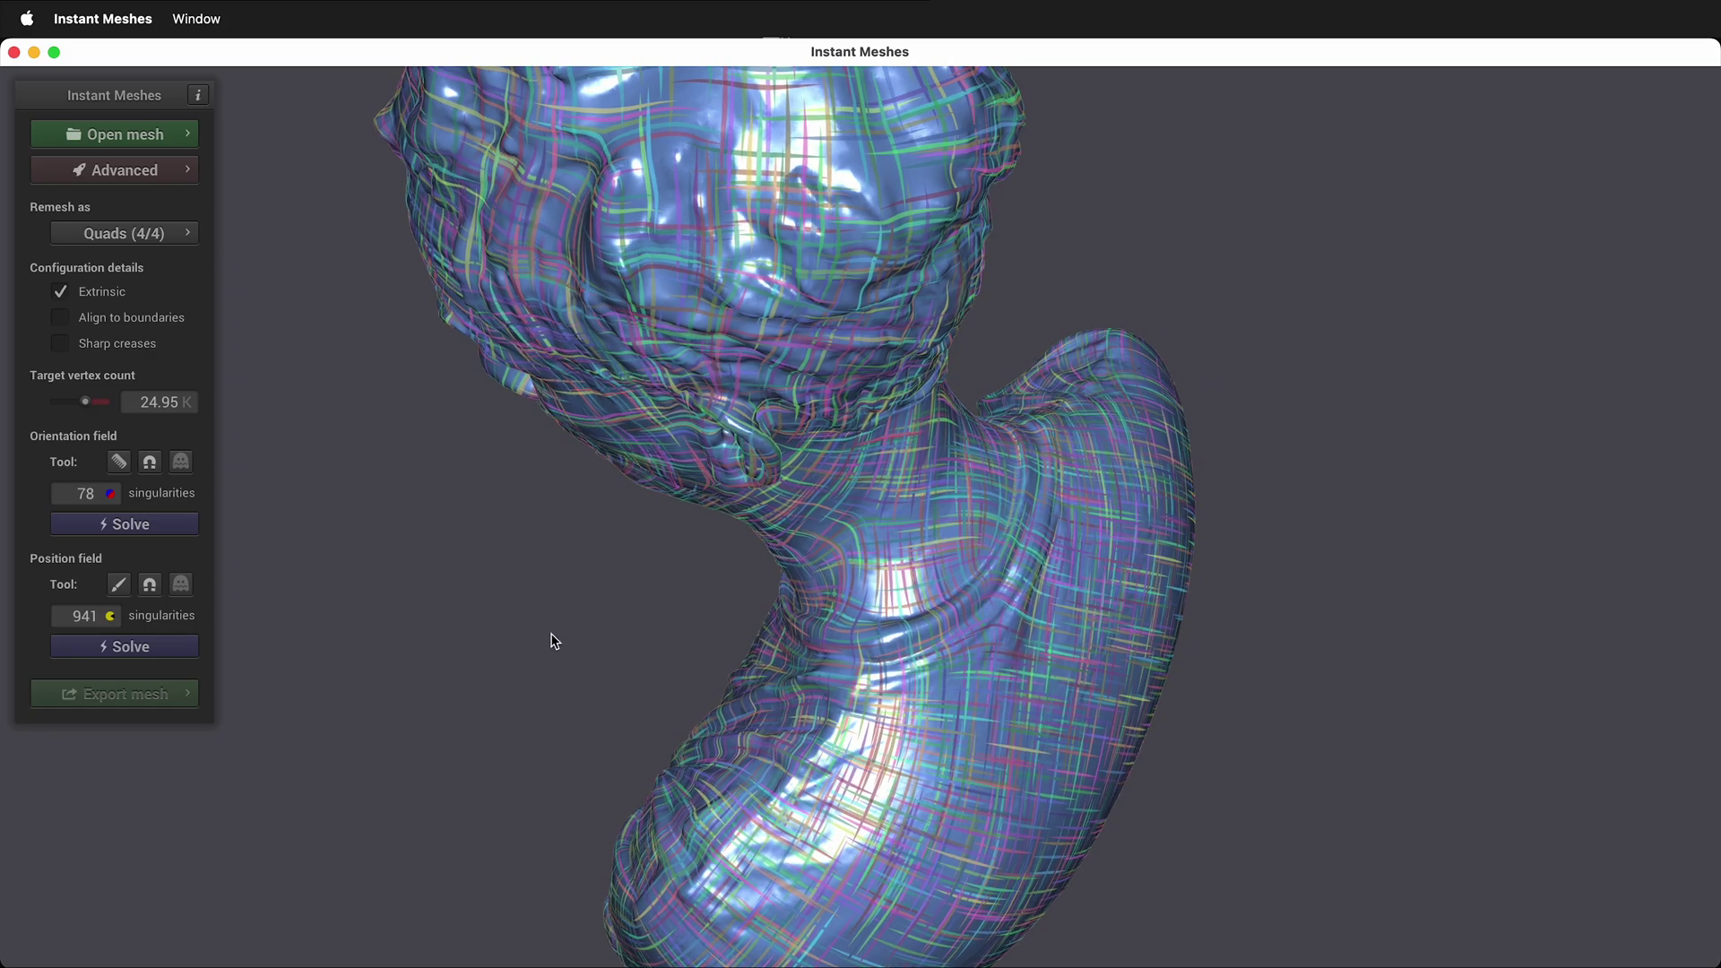
pyautogui.click(118, 465)
pyautogui.moveTo(1004, 455); pyautogui.dragTo(919, 578)
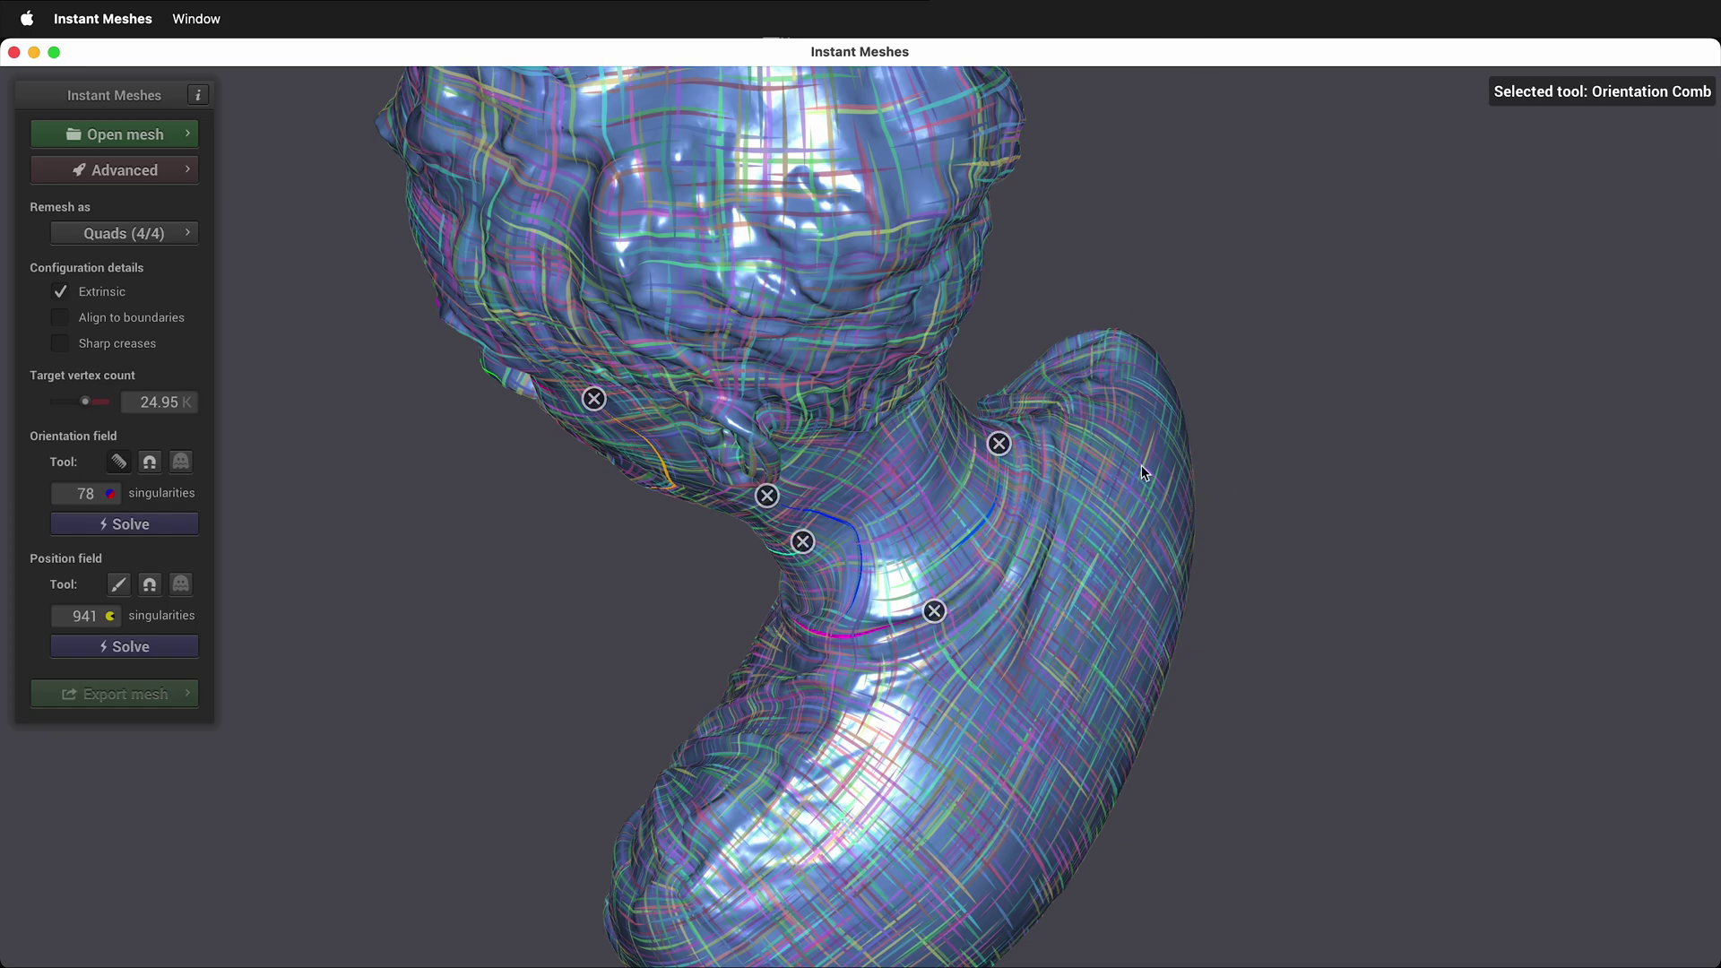
pyautogui.moveTo(1114, 468)
pyautogui.mouseDown()
pyautogui.moveTo(1070, 636)
pyautogui.moveTo(864, 876)
pyautogui.moveTo(843, 877)
pyautogui.mouseUp()
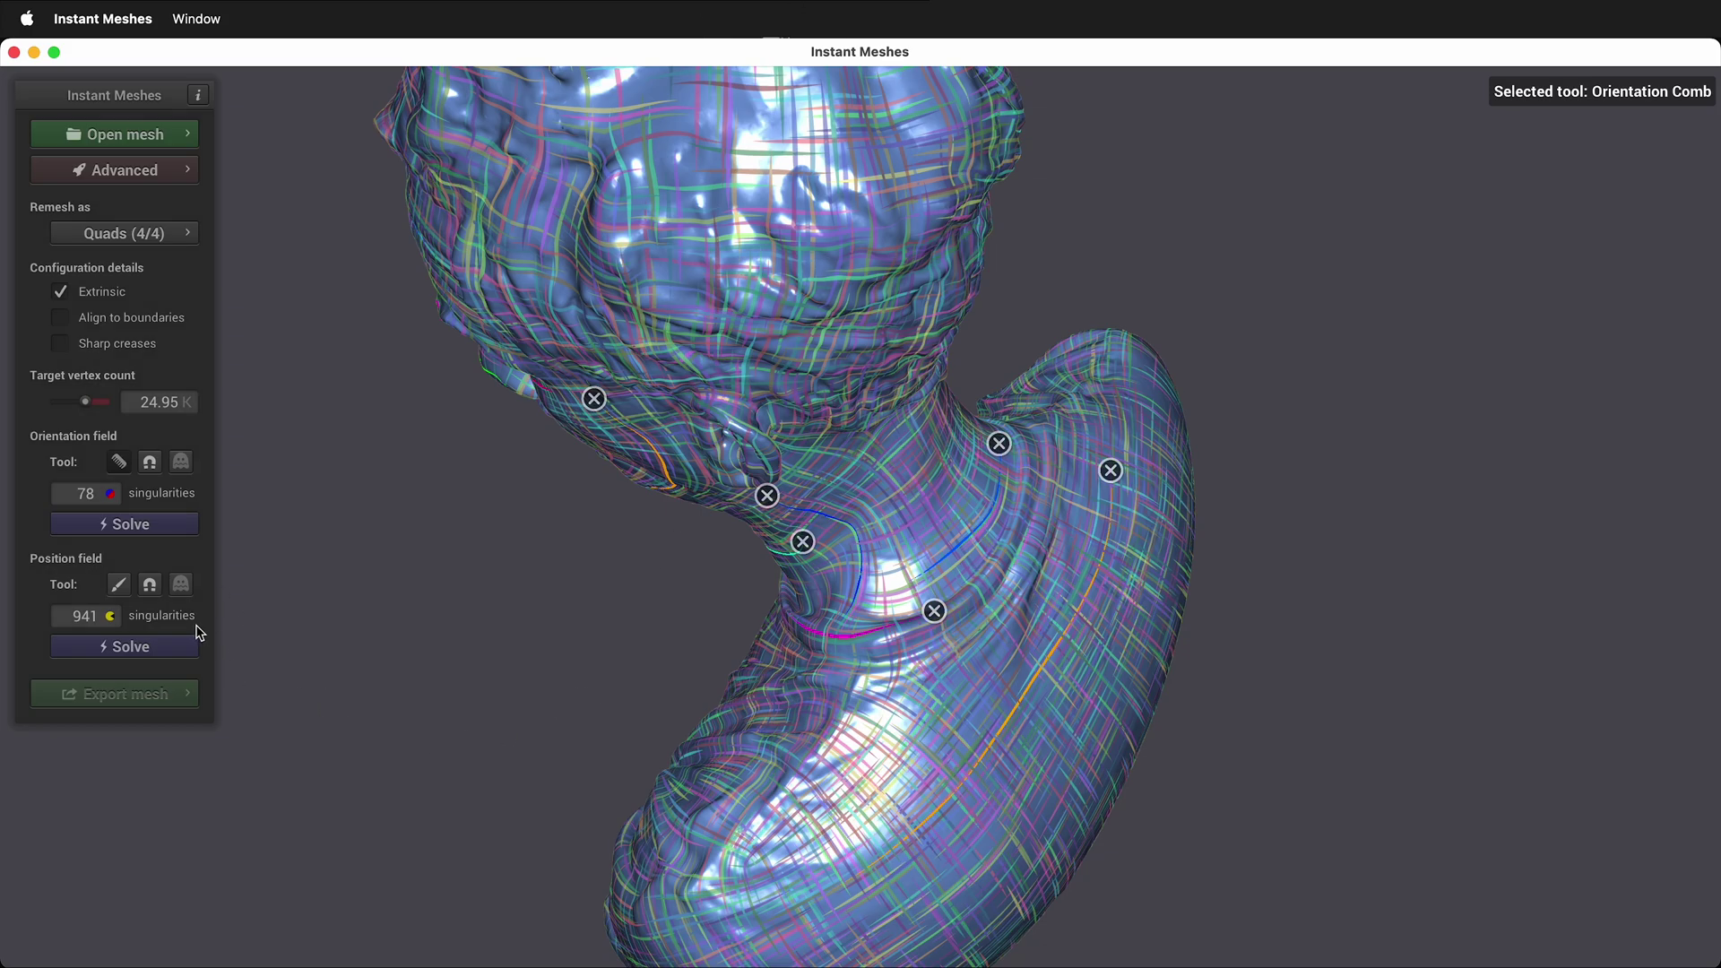
# Activate the Edge Brush and solve the position field again with the added back and collar strokes.
pyautogui.click(124, 583)
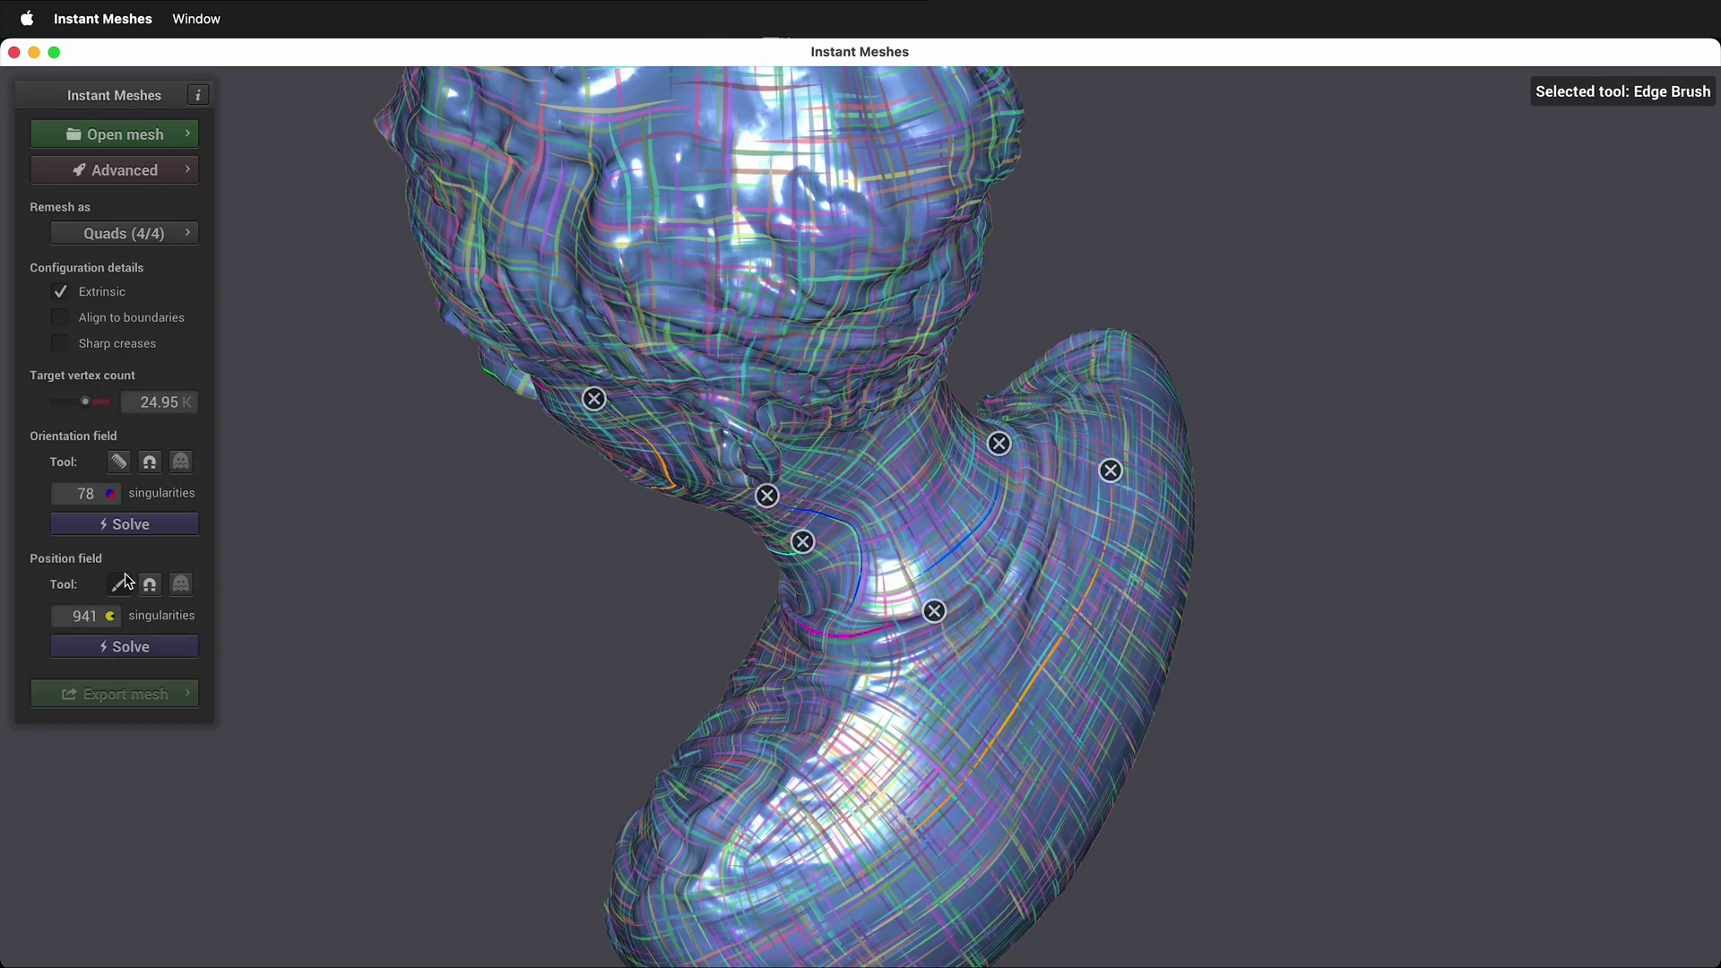
pyautogui.click(131, 654)
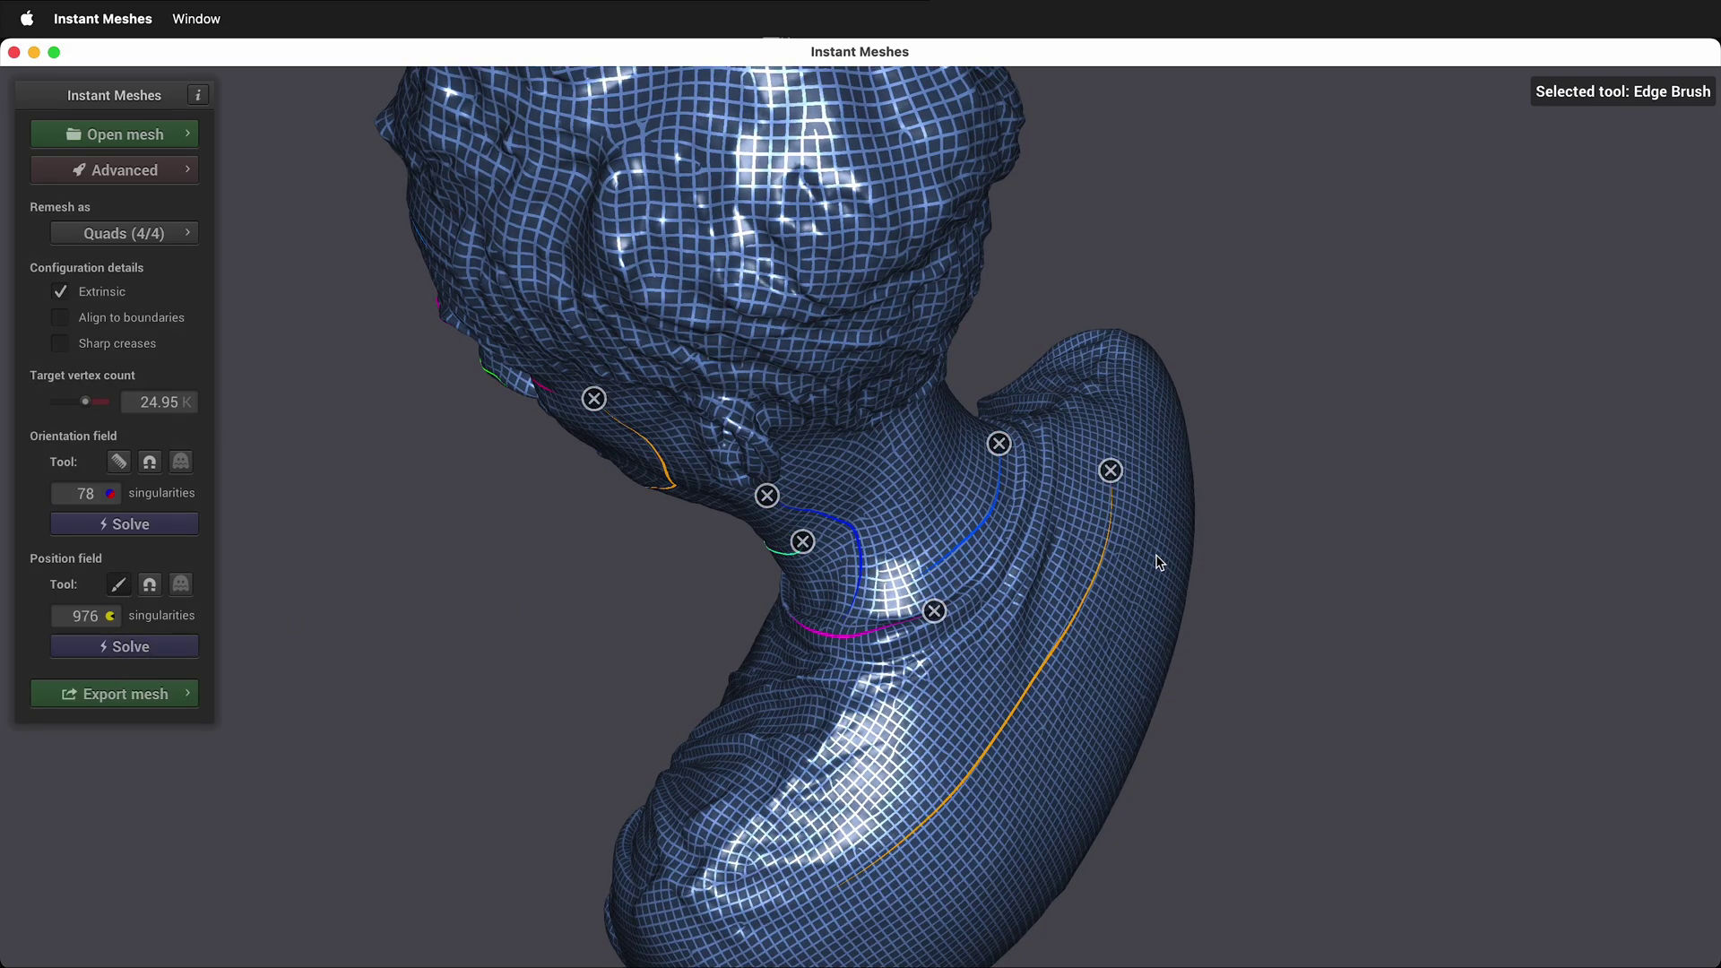
pyautogui.scroll(2, 488, 730)
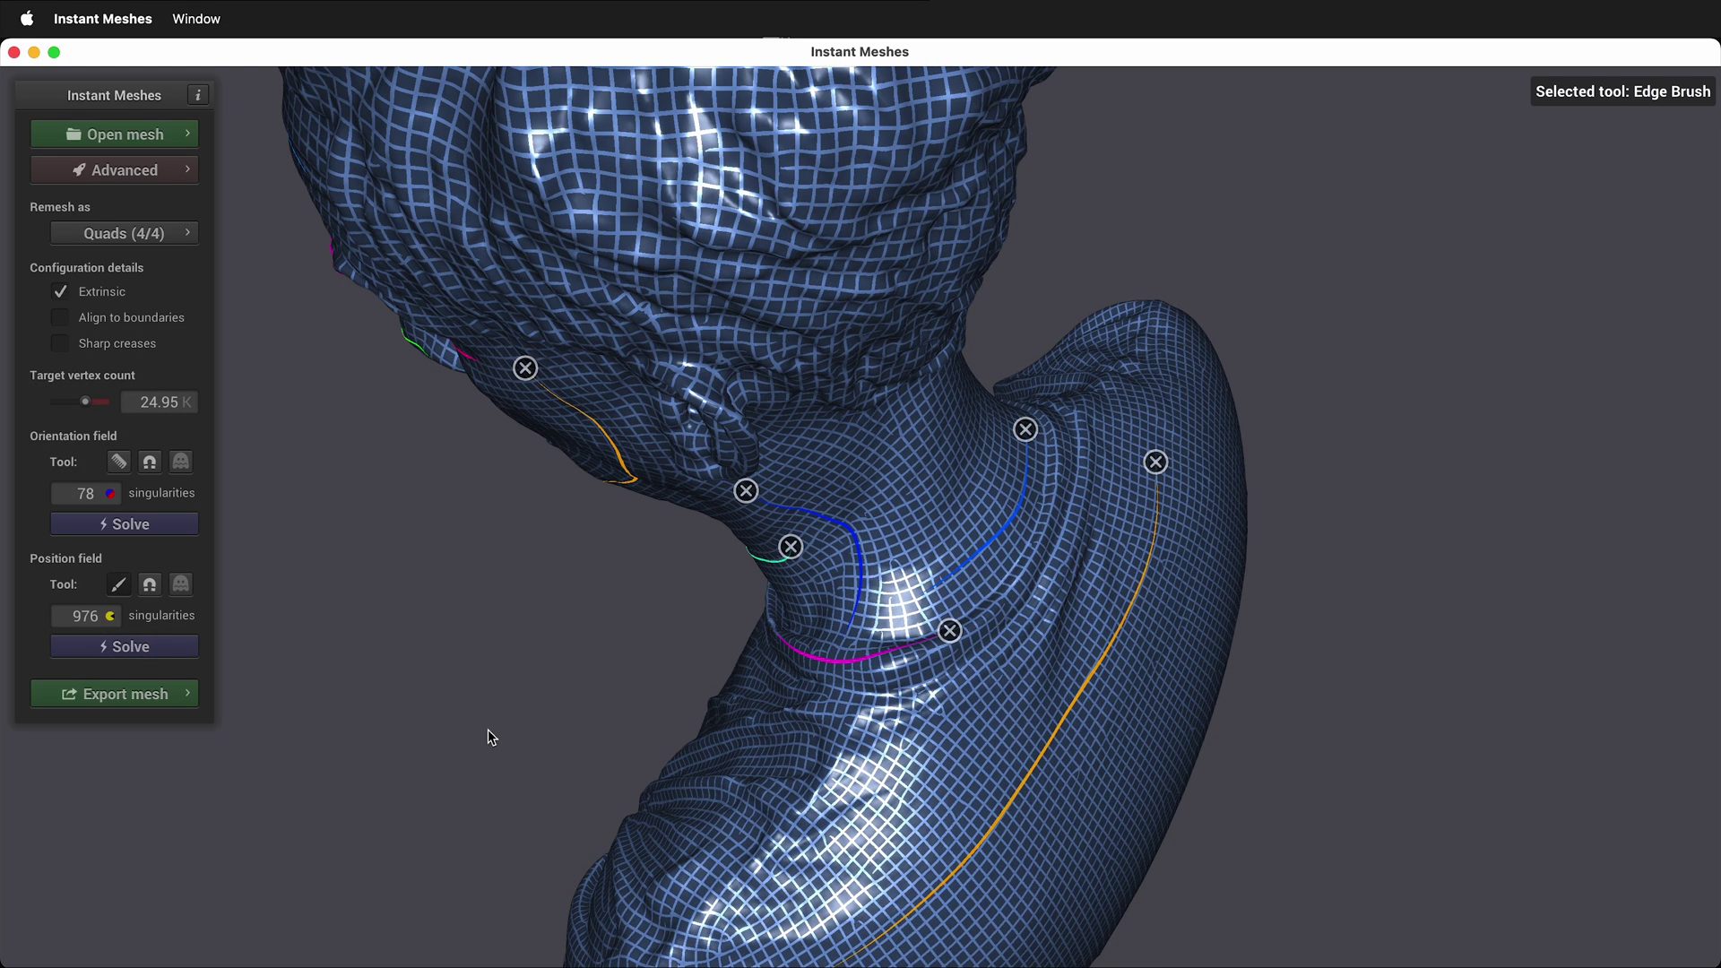
# Draw an Edge Brush stroke arching above the upper lip from one mouth corner to the other.
pyautogui.click(117, 582)
pyautogui.moveTo(336, 598); pyautogui.dragTo(1067, 593)
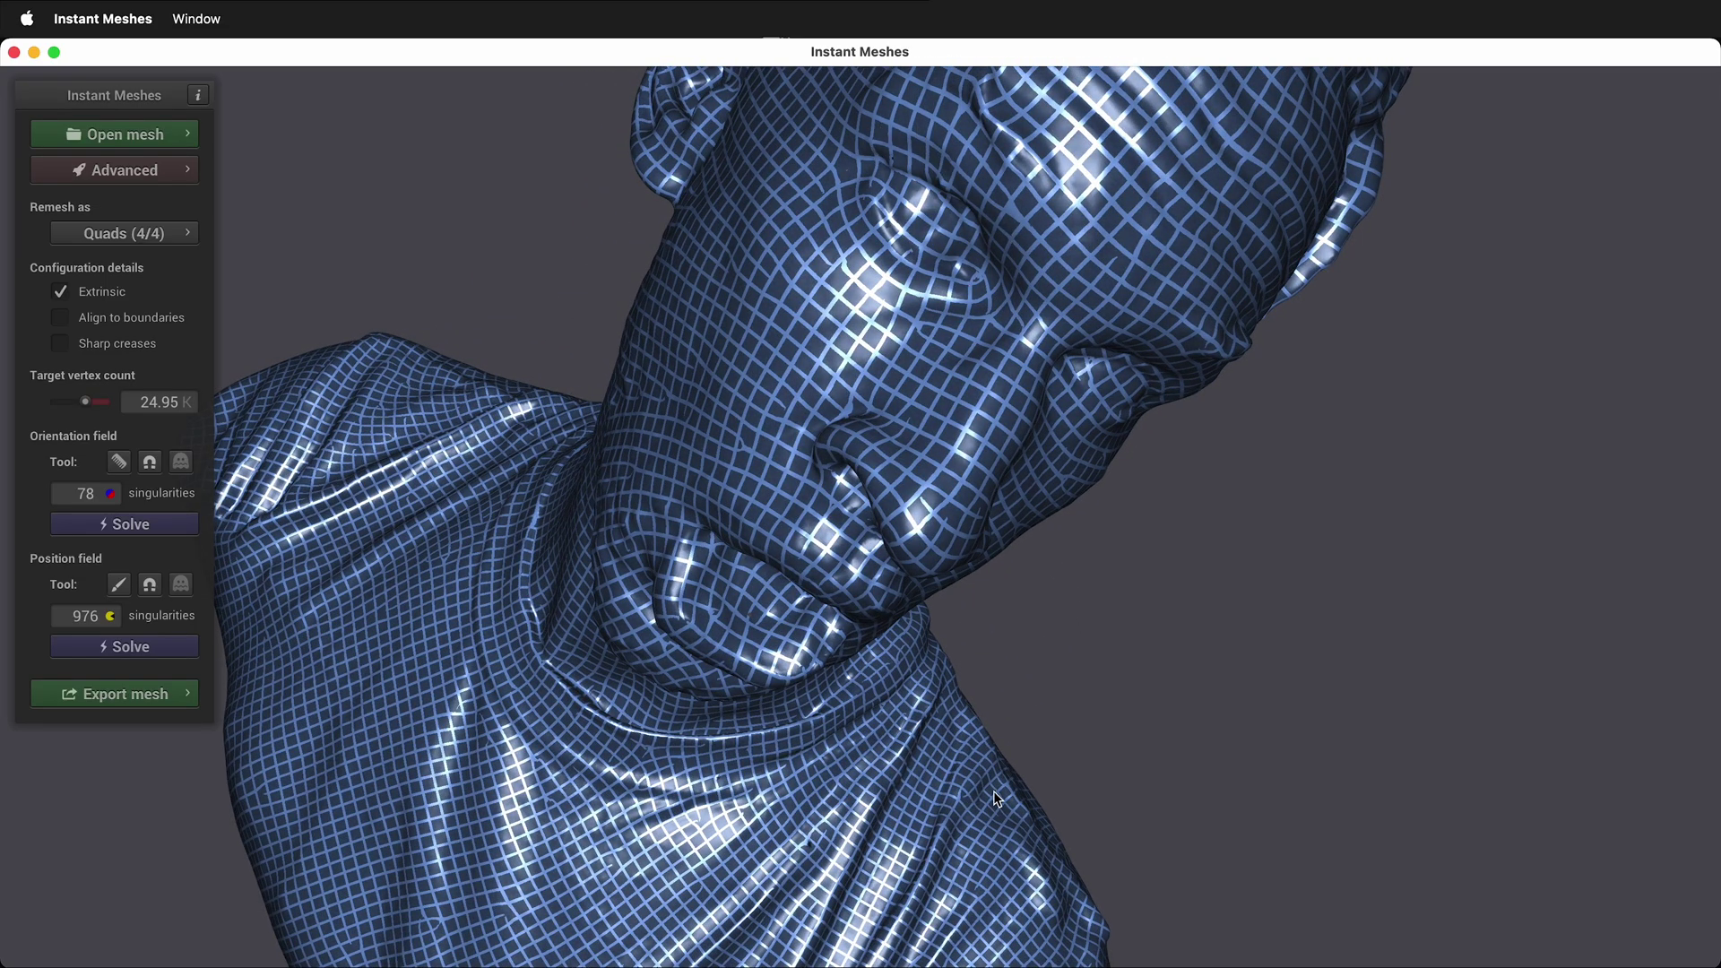
pyautogui.moveTo(993, 790)
pyautogui.mouseDown()
pyautogui.moveTo(1037, 538)
pyautogui.moveTo(743, 249)
pyautogui.moveTo(794, 278)
pyautogui.mouseUp()
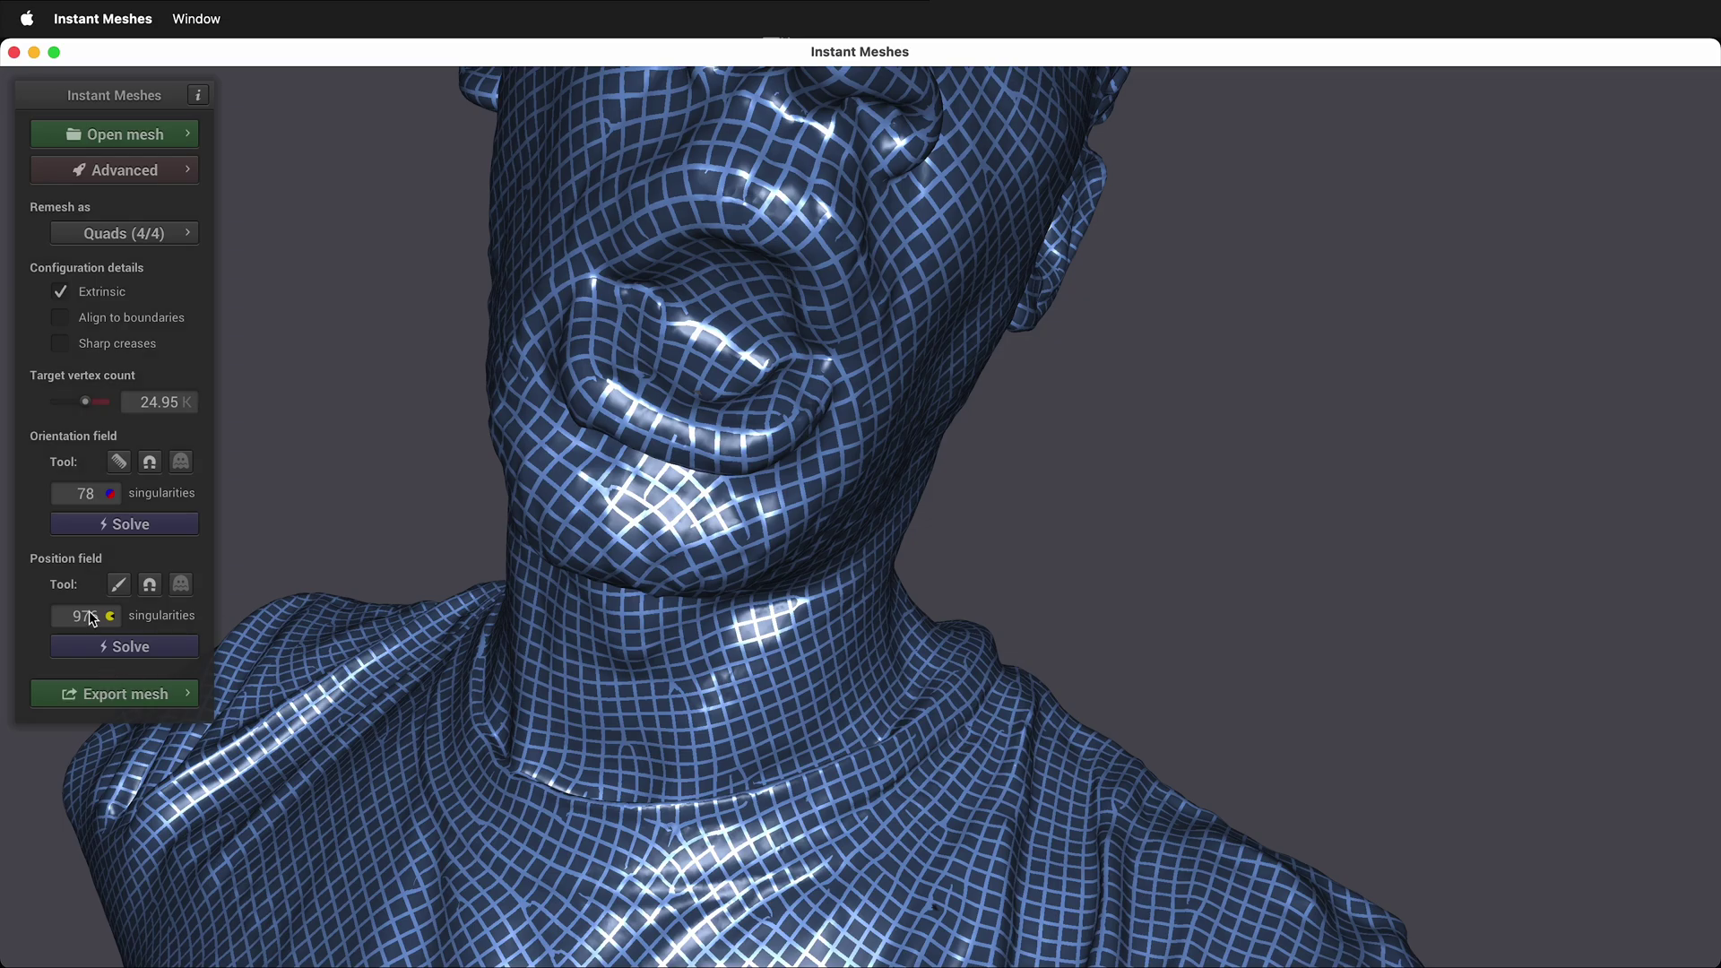
pyautogui.click(117, 584)
pyautogui.moveTo(634, 231)
pyautogui.mouseDown()
pyautogui.moveTo(708, 180)
pyautogui.moveTo(798, 202)
pyautogui.moveTo(845, 260)
pyautogui.moveTo(840, 336)
pyautogui.mouseUp()
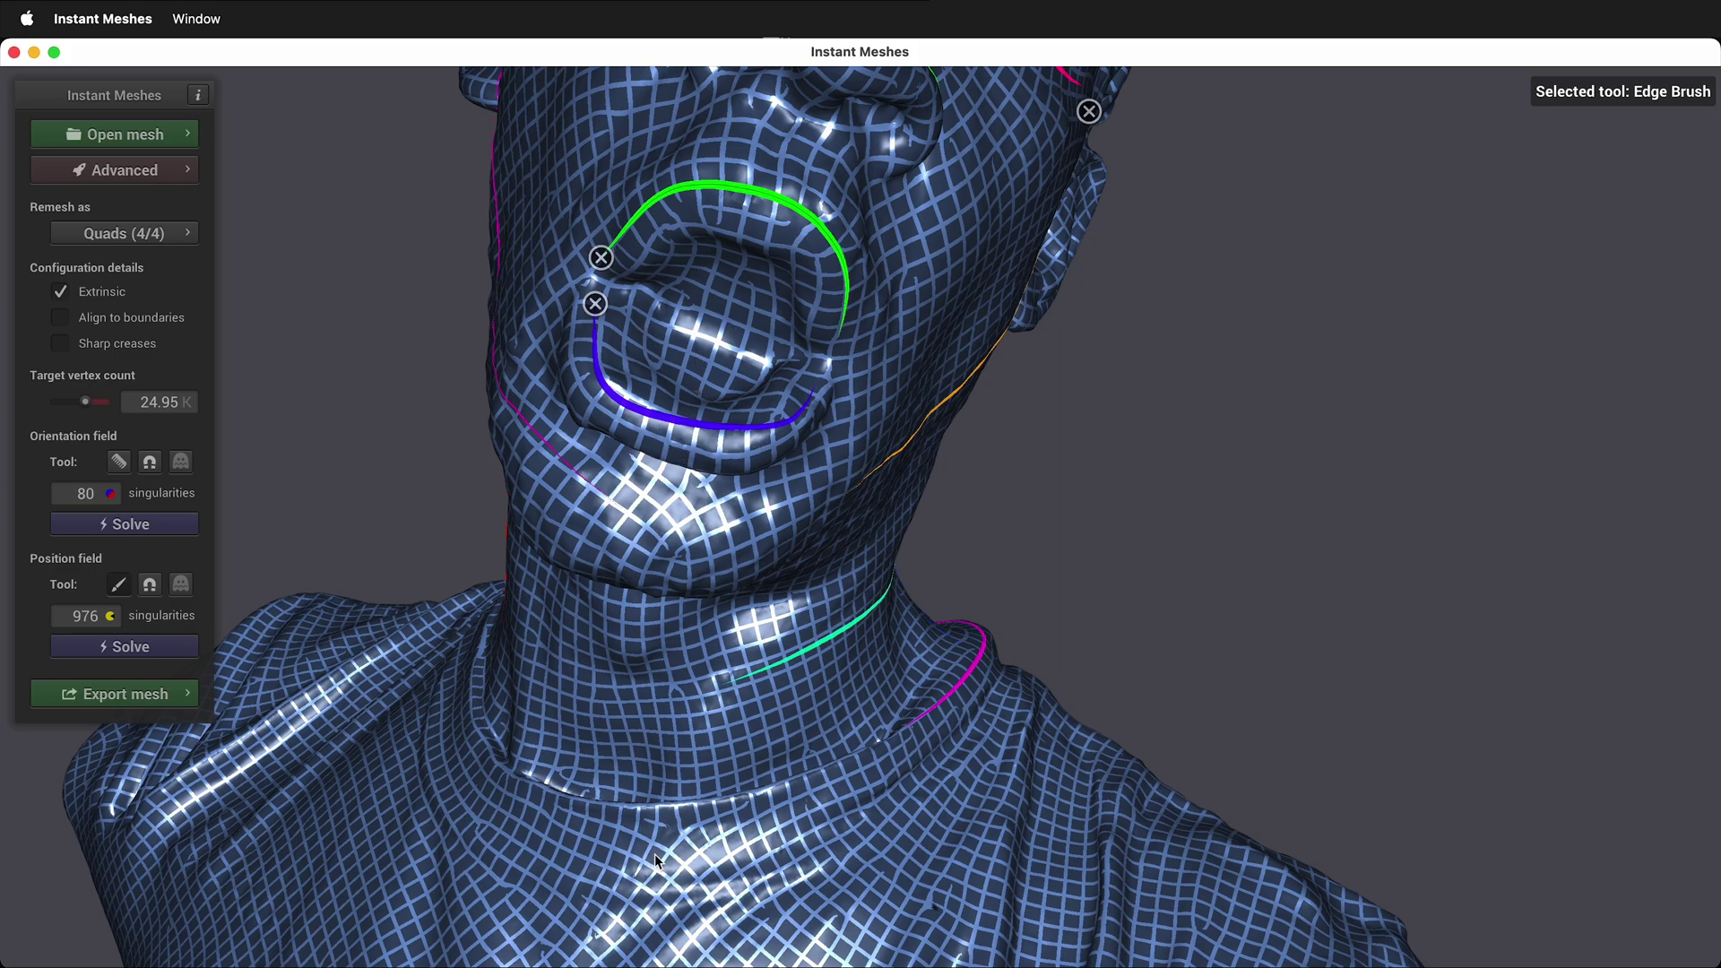
# Extract the mesh from the export settings, then enable Pure quad mesh and extract it again.
pyautogui.click(151, 700)
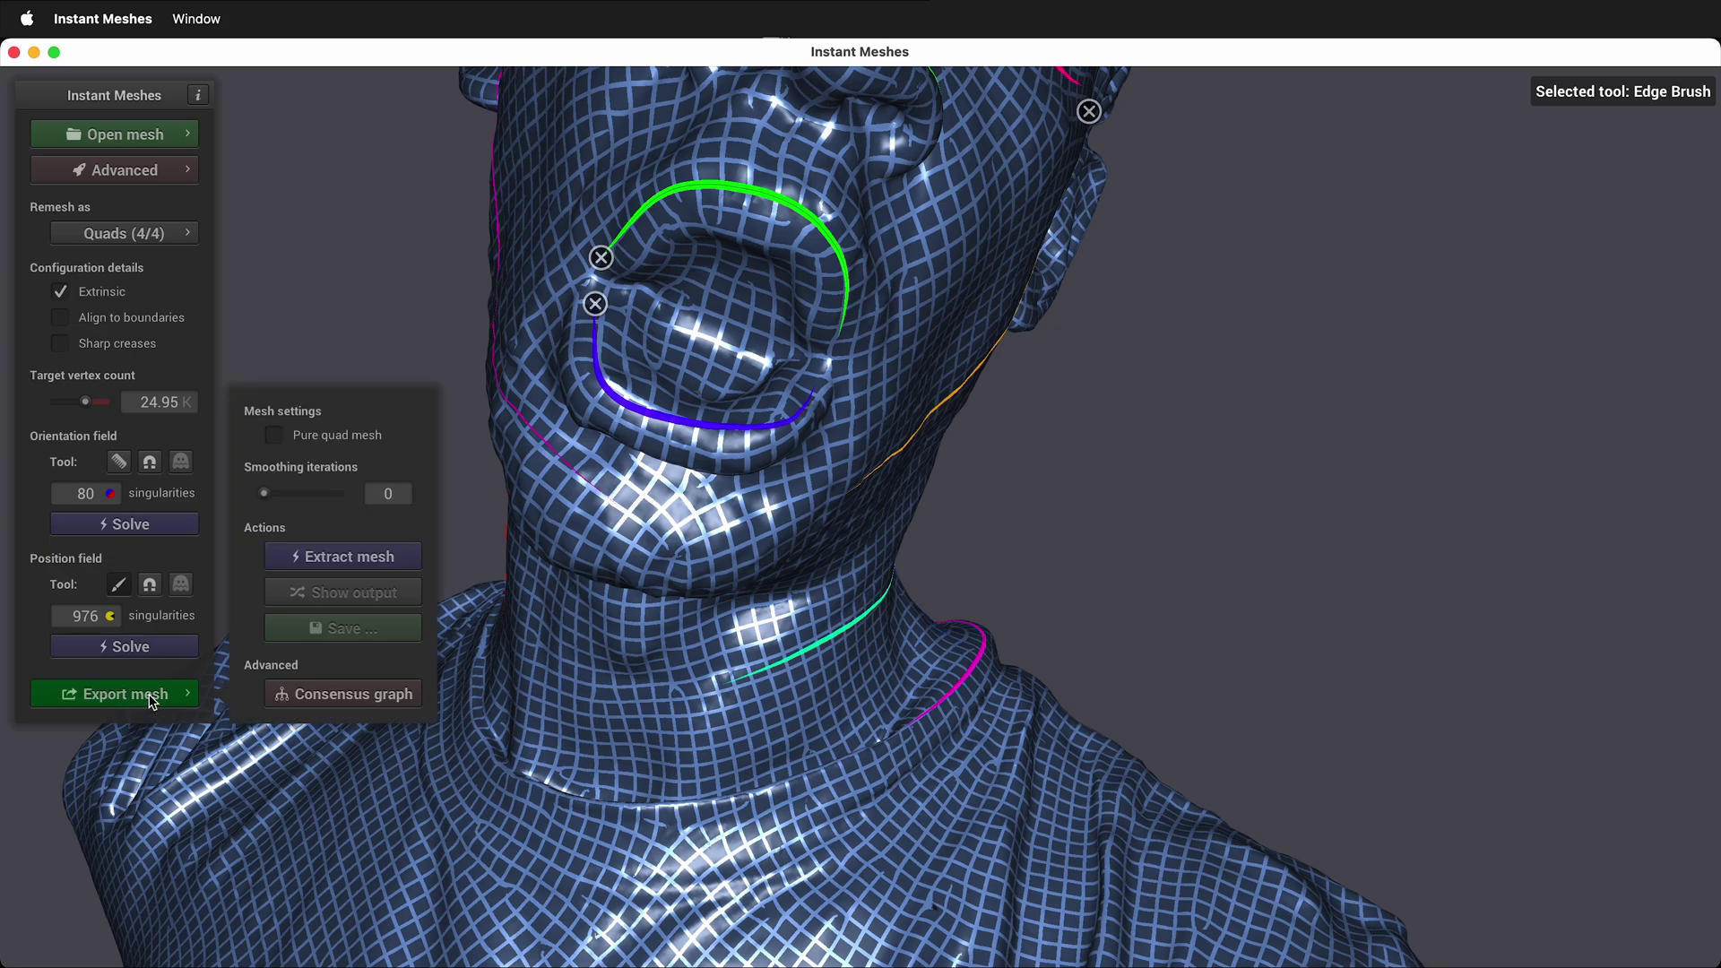
pyautogui.click(346, 558)
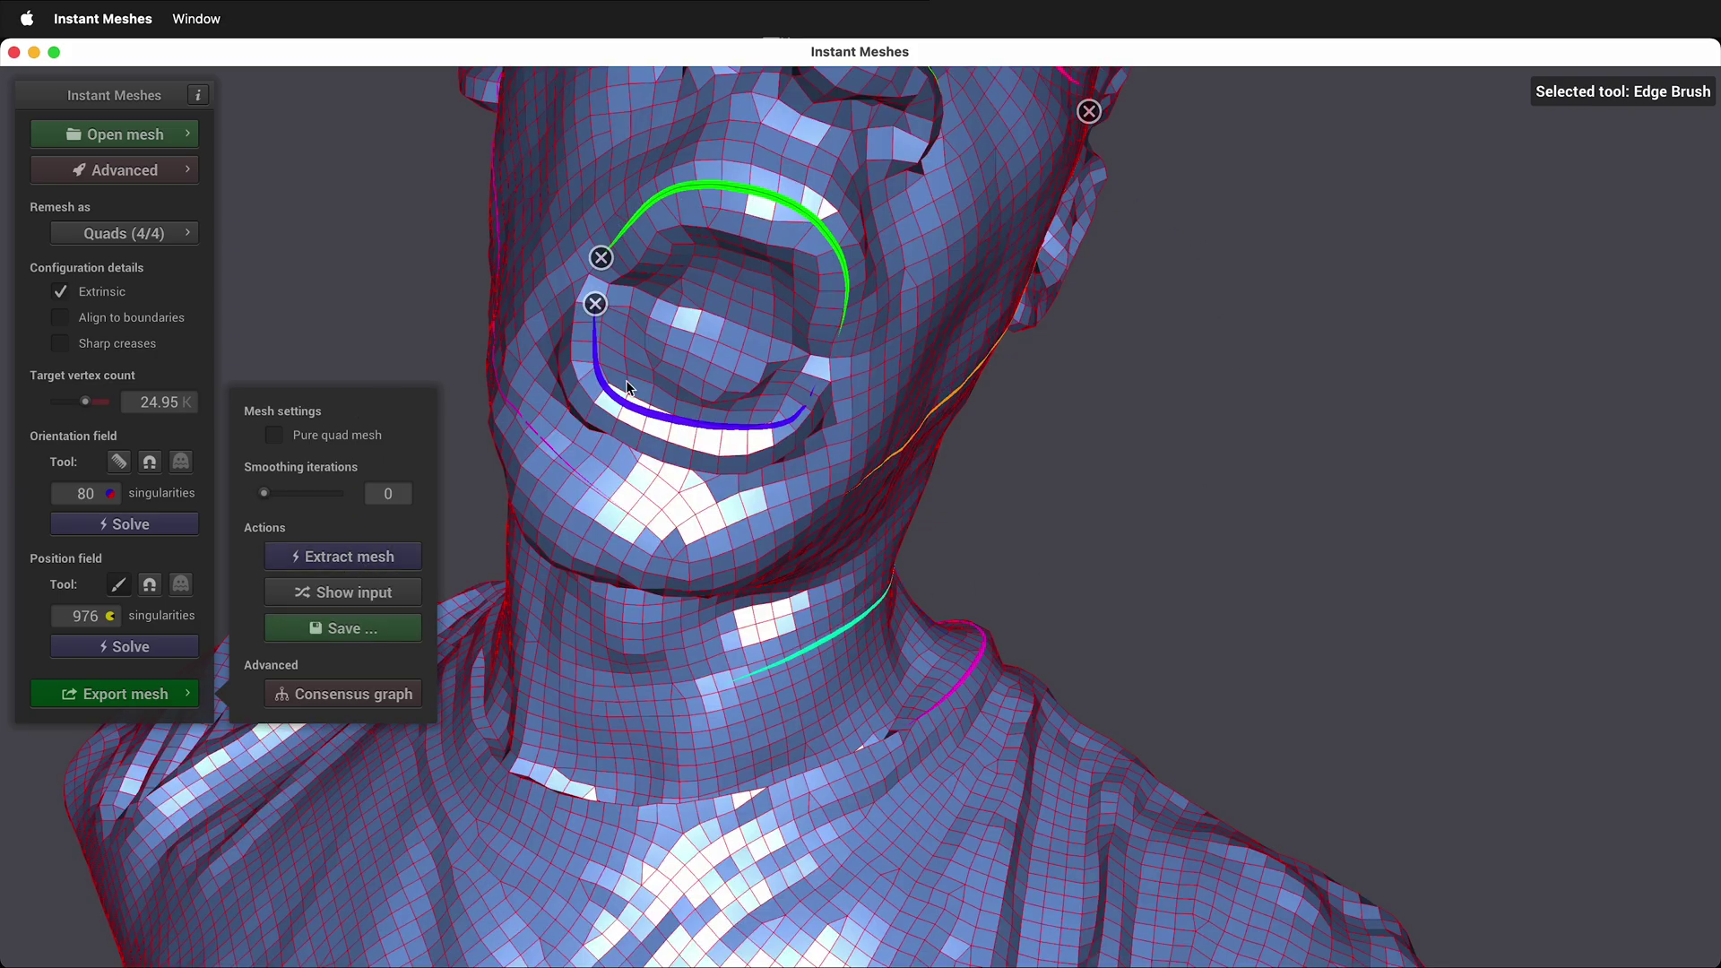
pyautogui.click(118, 585)
pyautogui.moveTo(1364, 463); pyautogui.dragTo(538, 269)
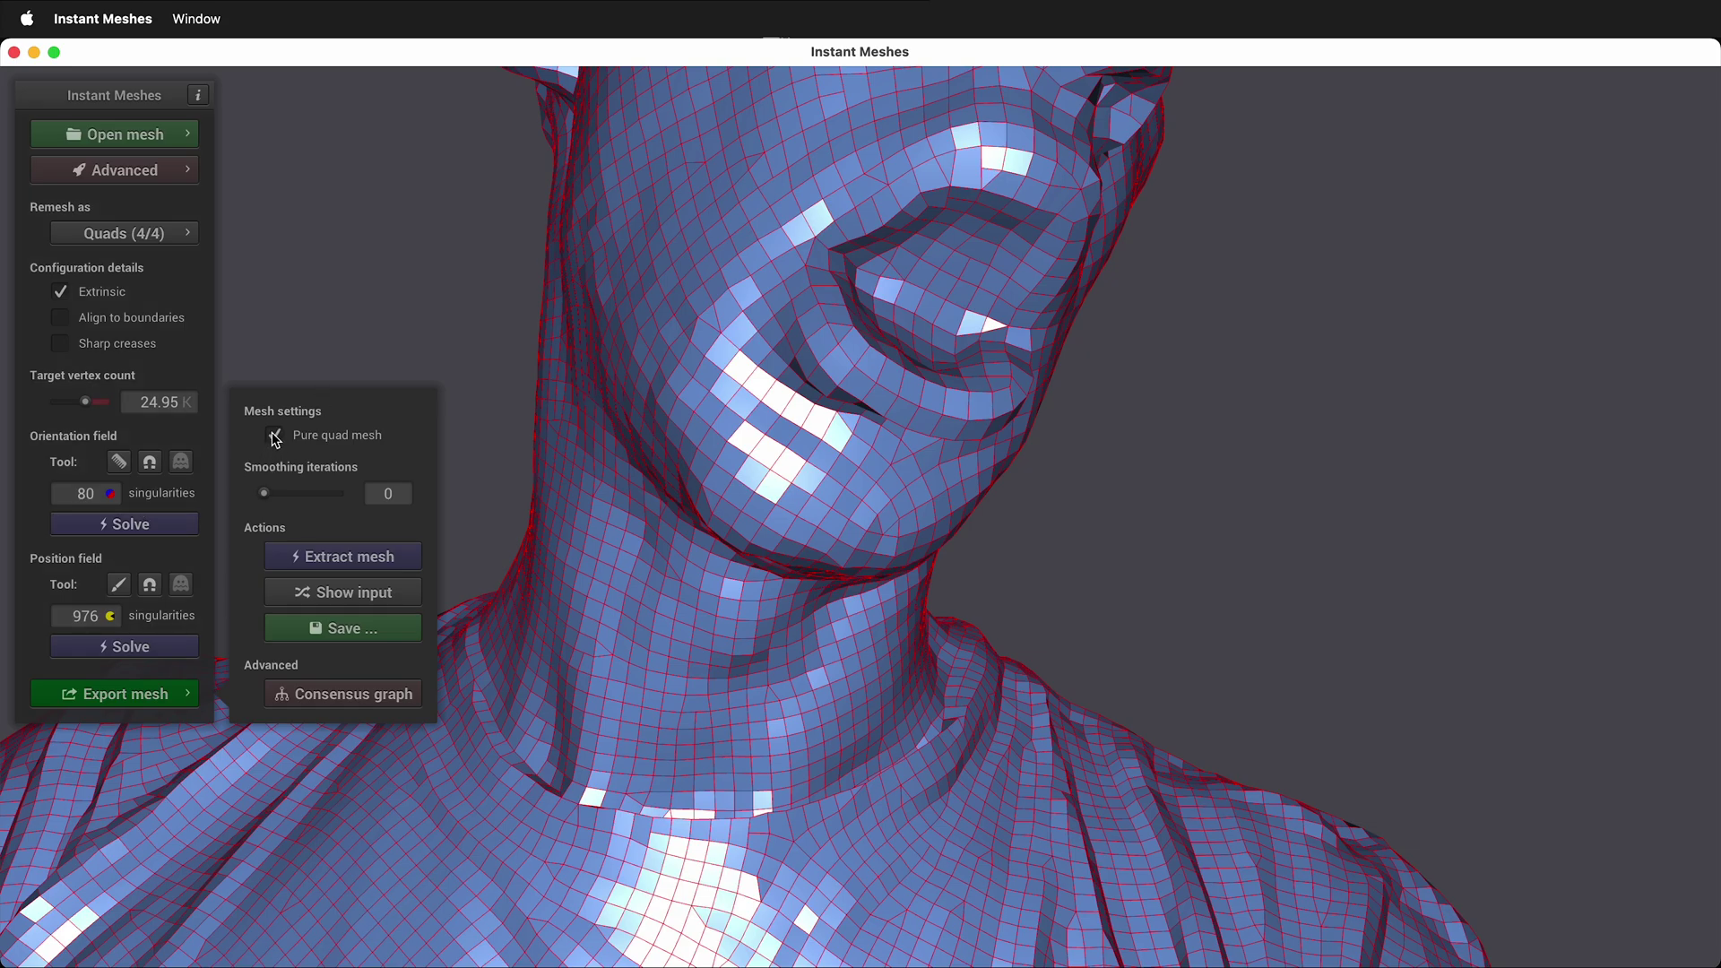
pyautogui.click(327, 558)
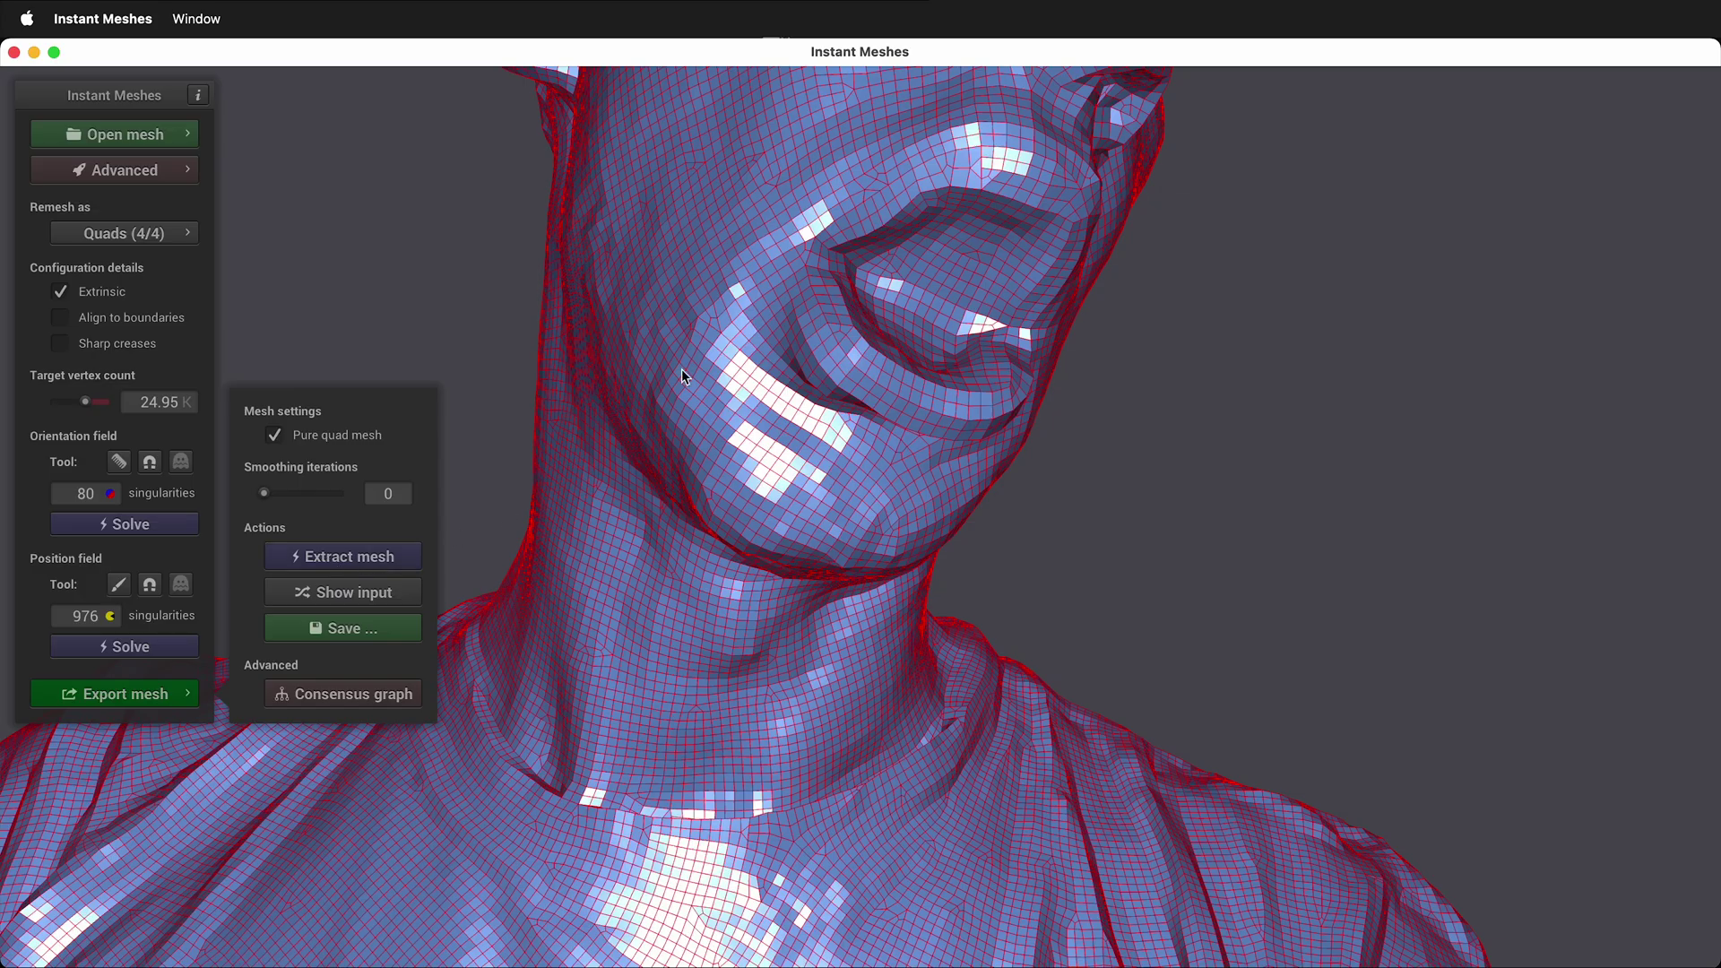
# Set the smoothing iterations to 4 and extract the pure quad mesh again.
pyautogui.moveTo(681, 368); pyautogui.dragTo(811, 492)
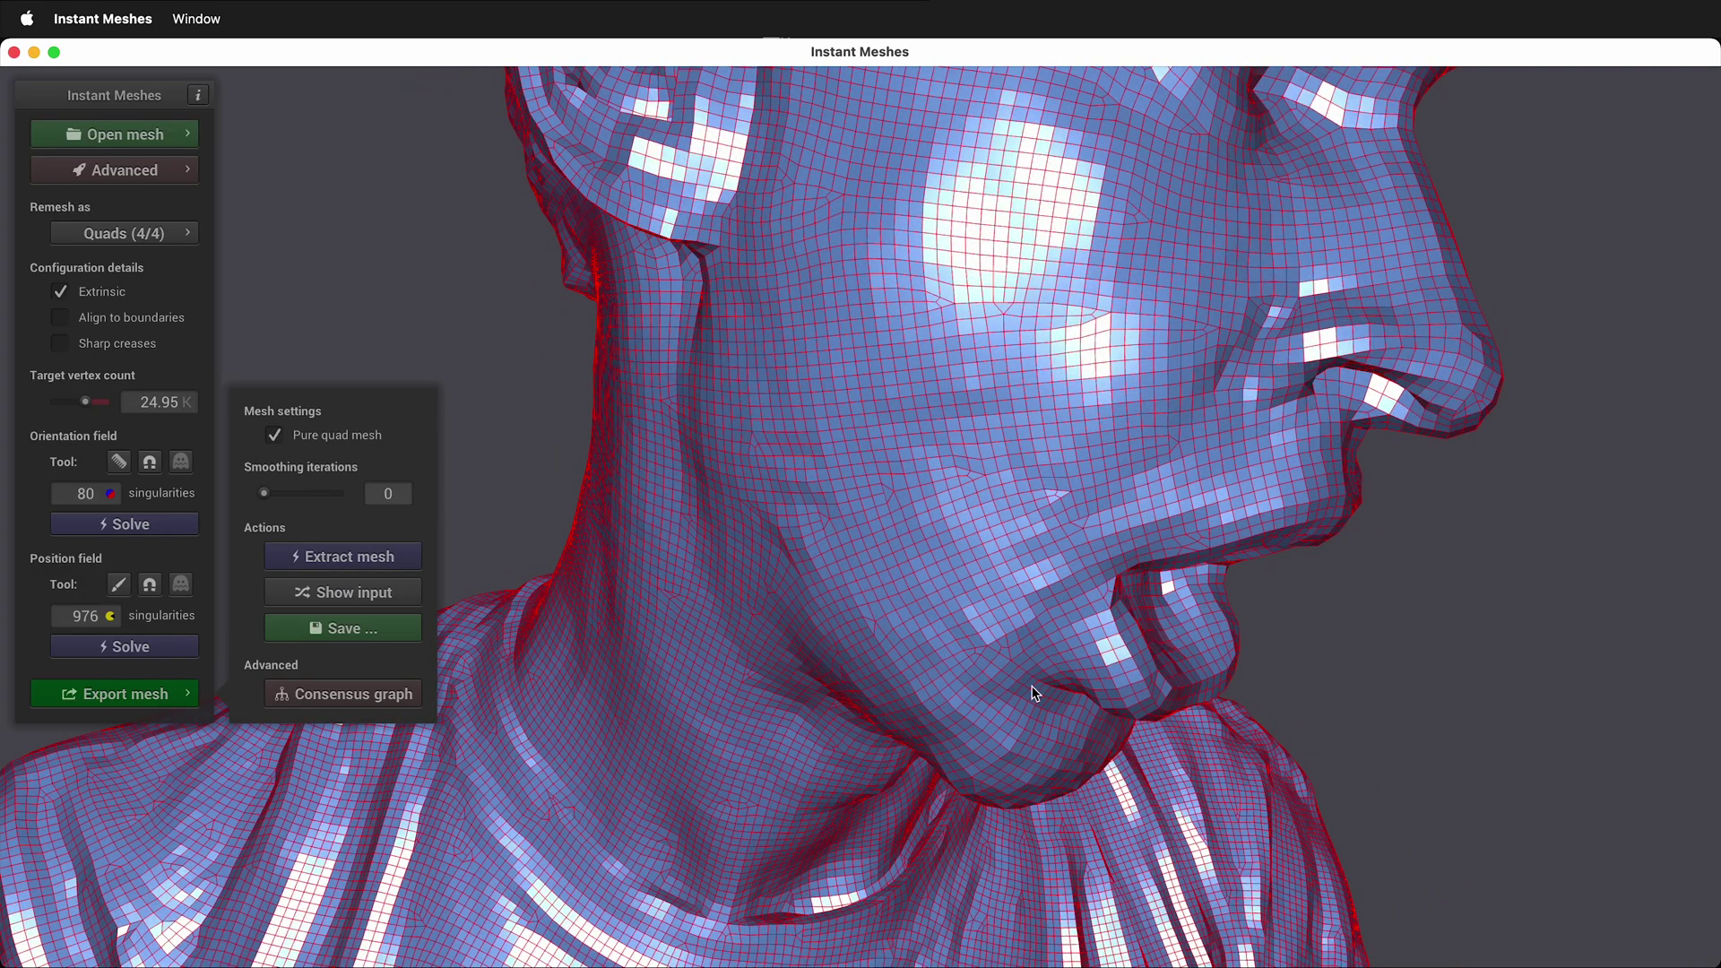
pyautogui.moveTo(1033, 693)
pyautogui.mouseDown()
pyautogui.moveTo(922, 691)
pyautogui.moveTo(680, 634)
pyautogui.moveTo(580, 526)
pyautogui.moveTo(442, 598)
pyautogui.mouseUp()
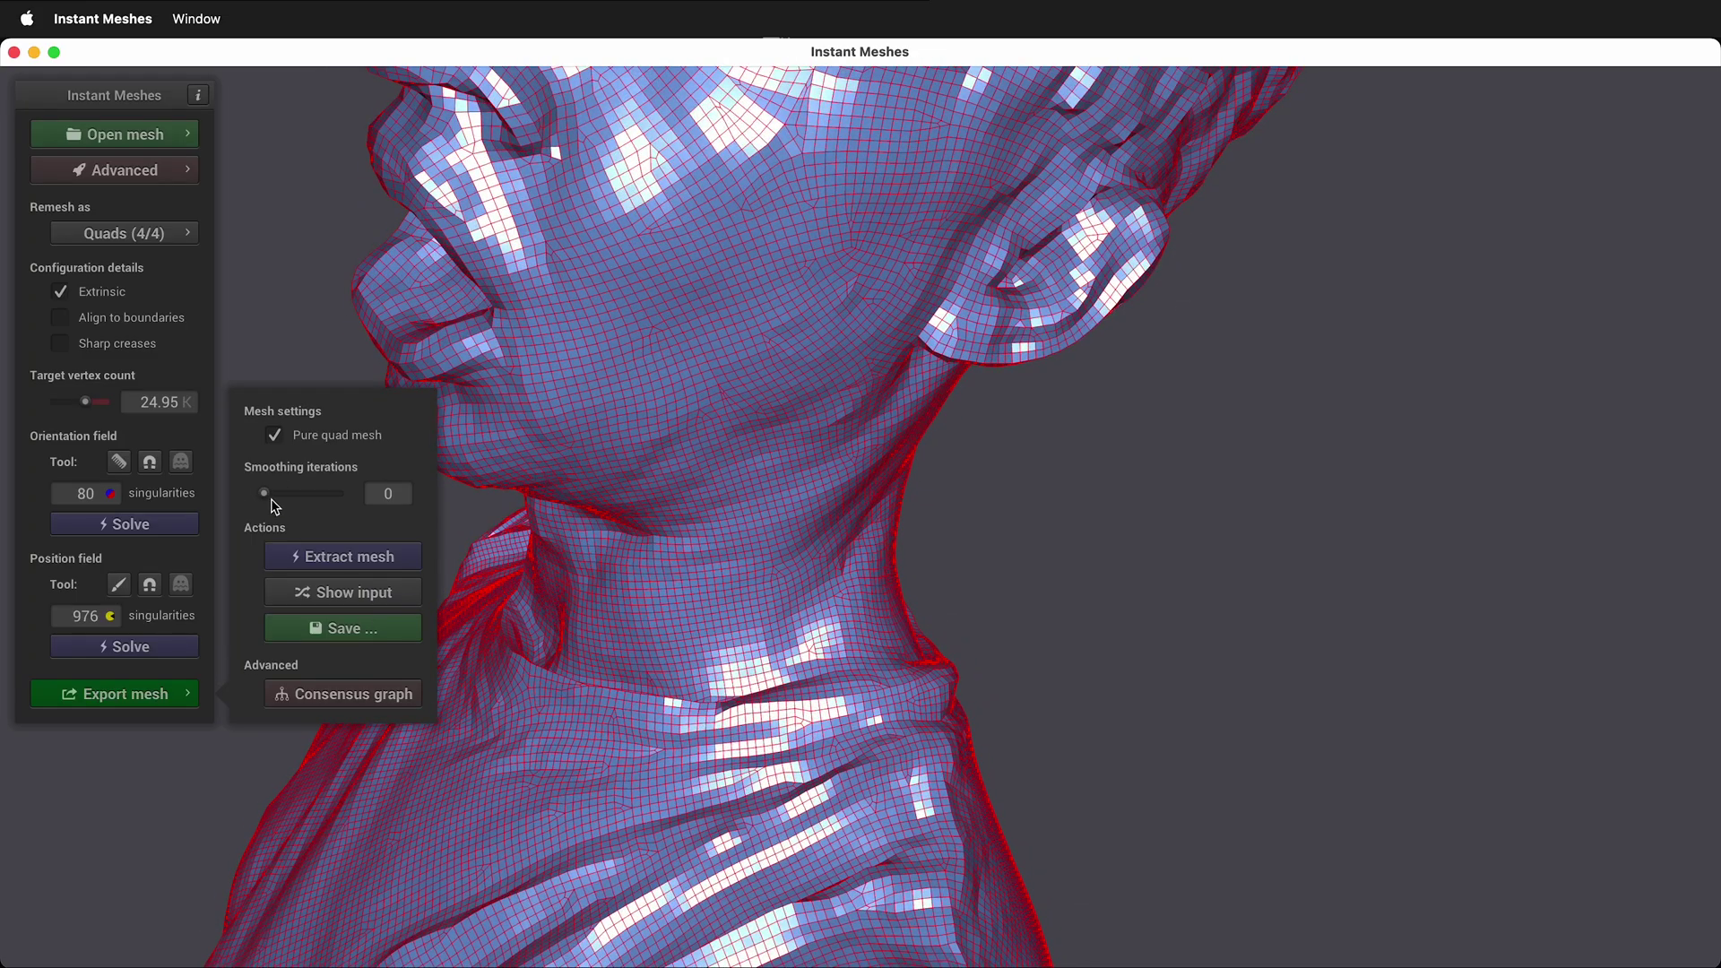
pyautogui.moveTo(269, 492); pyautogui.dragTo(297, 495)
pyautogui.click(364, 558)
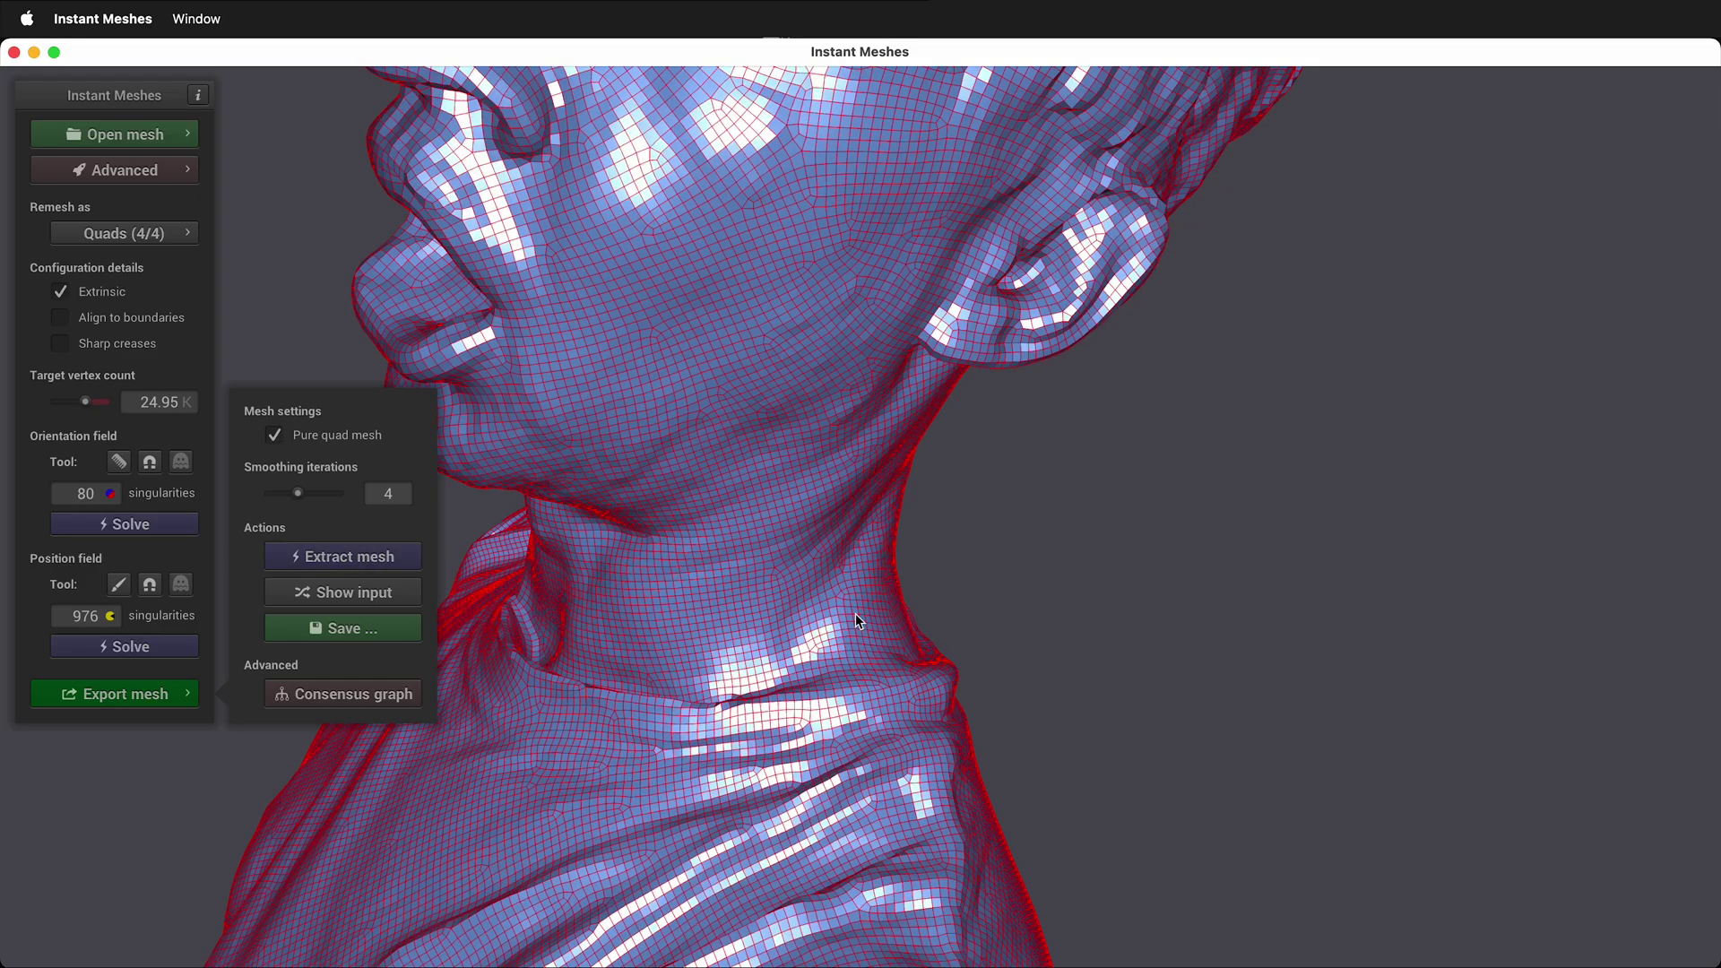
# Save the extracted mesh as instant-mesh-retopo.obj in the instant mesh remesh folder.
pyautogui.moveTo(855, 618); pyautogui.dragTo(1560, 677)
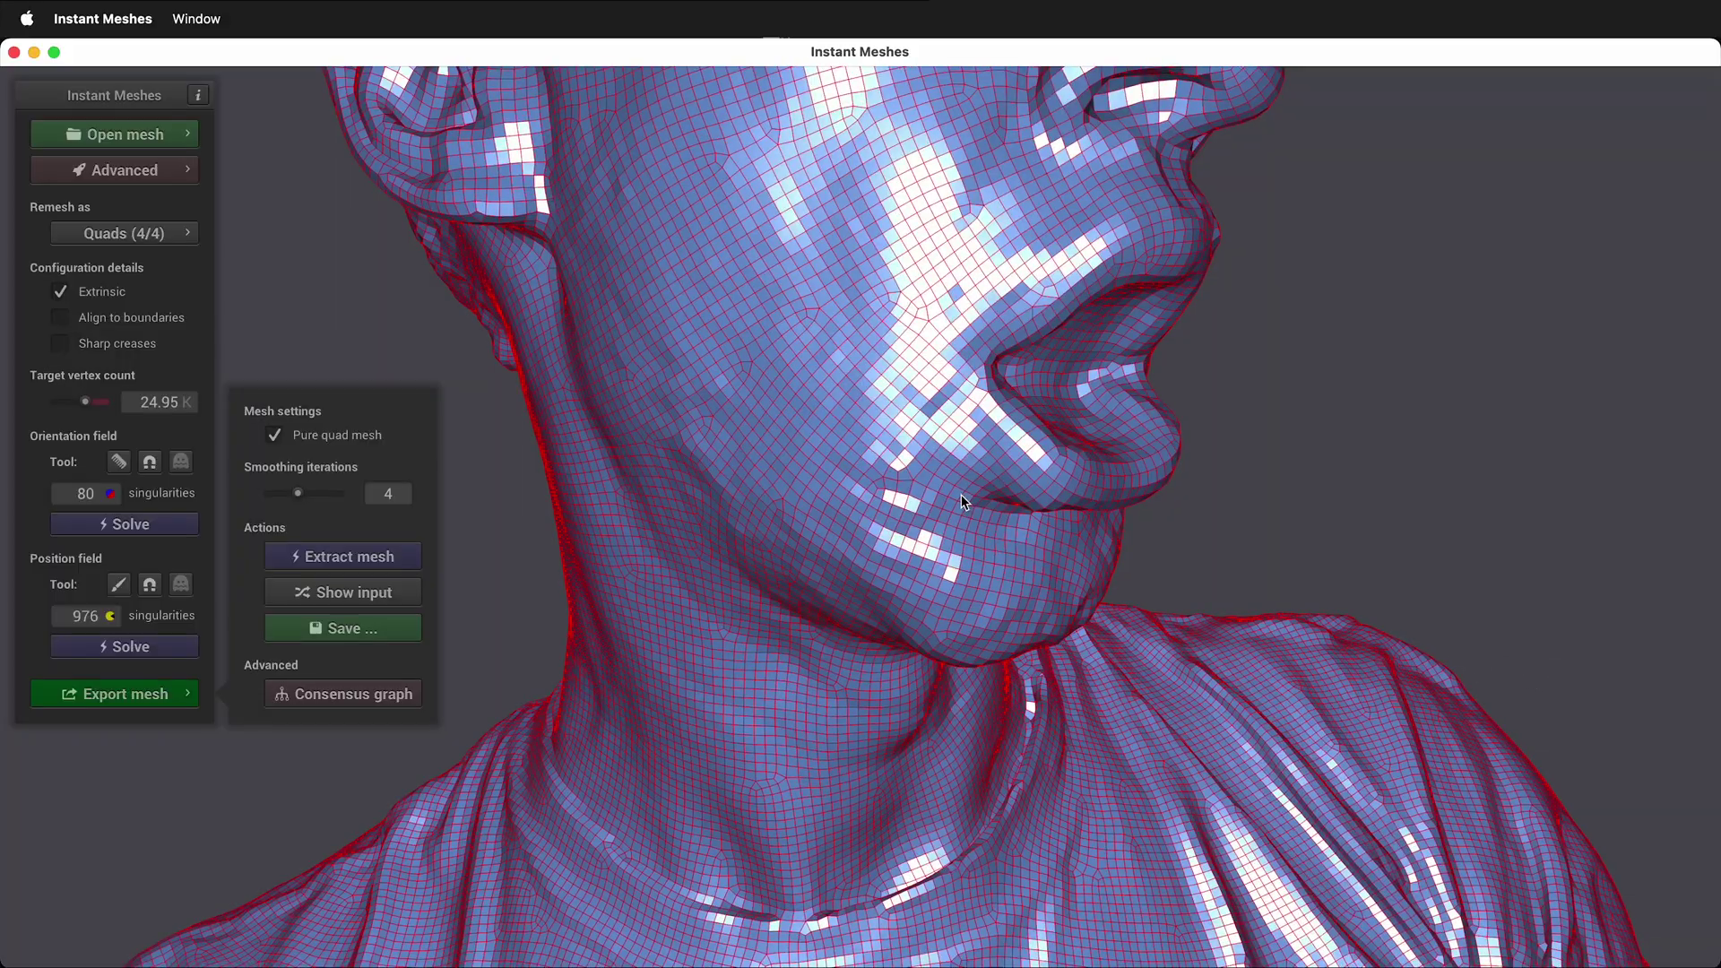
pyautogui.scroll(-5, 961, 500)
pyautogui.moveTo(964, 502); pyautogui.dragTo(879, 295)
pyautogui.scroll(5, 865, 387)
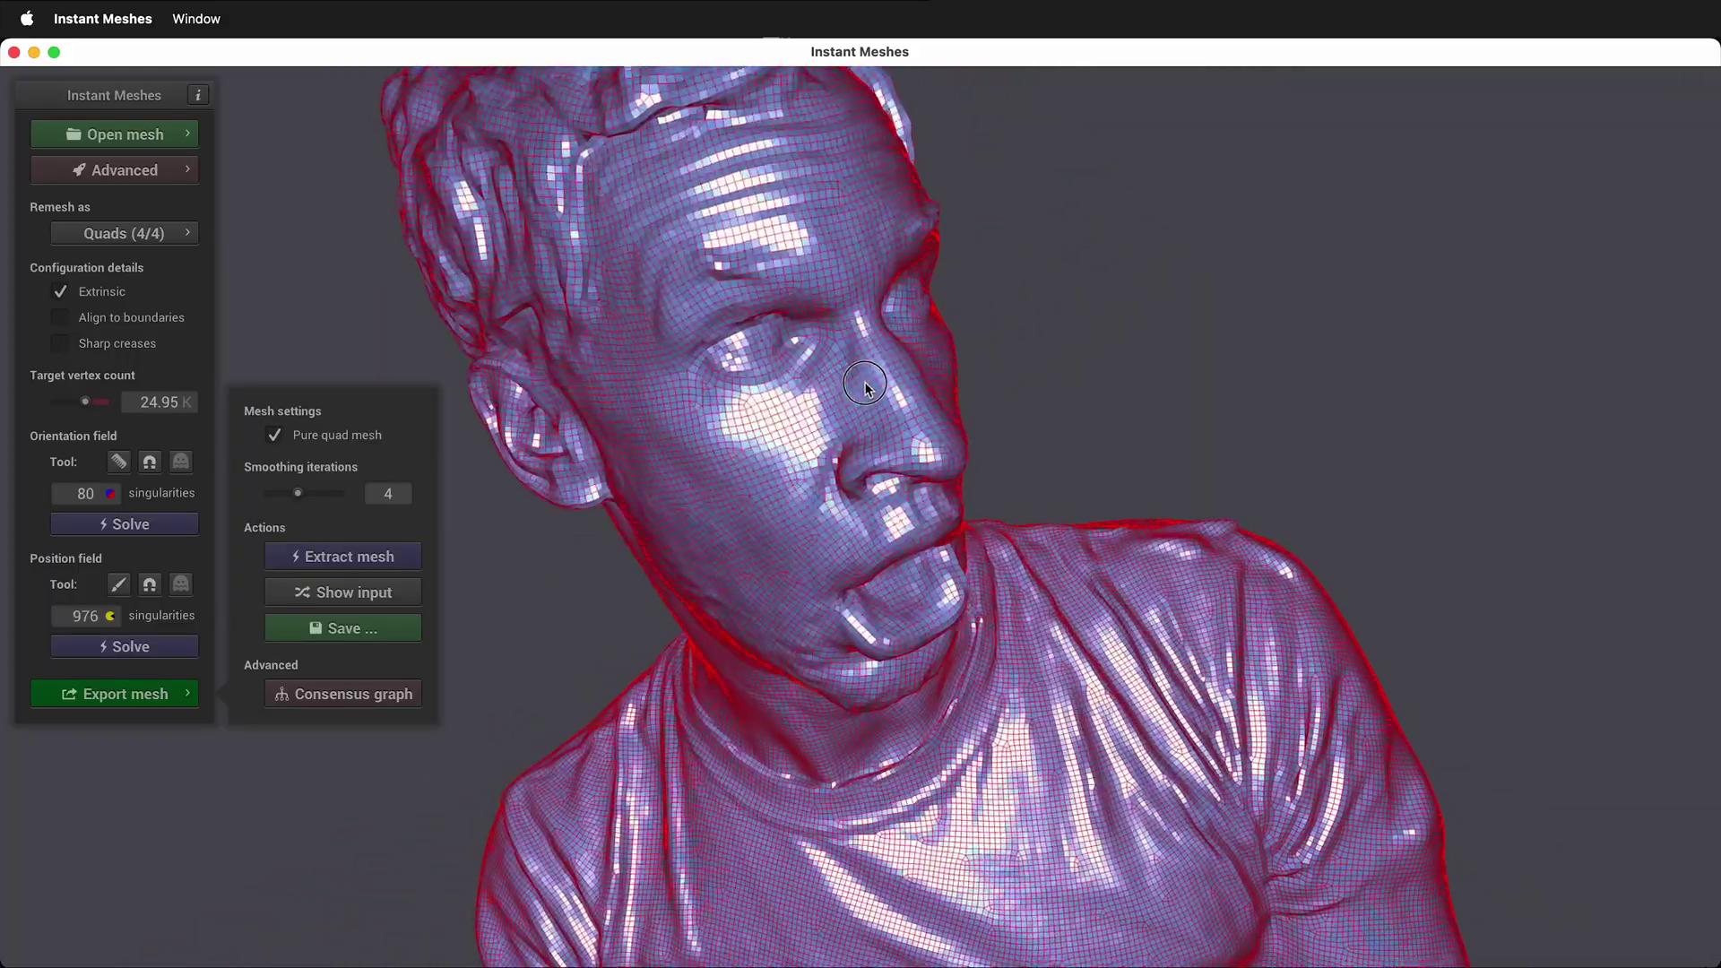
pyautogui.moveTo(865, 388); pyautogui.dragTo(1113, 279)
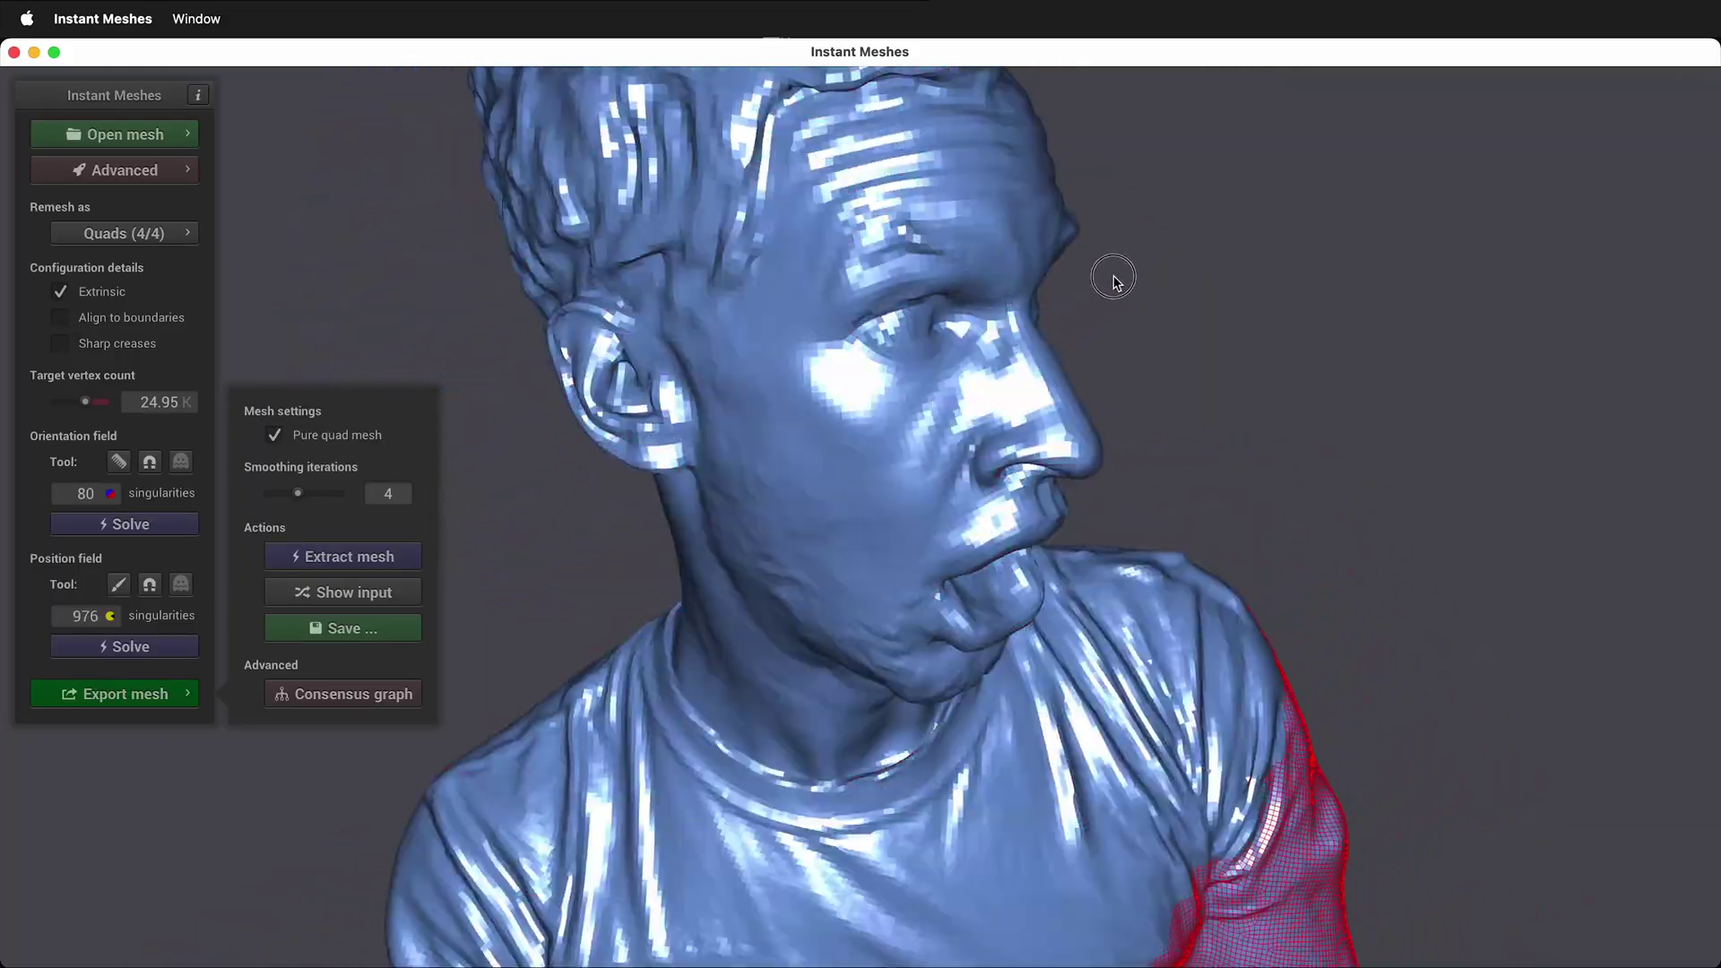
pyautogui.moveTo(954, 544); pyautogui.dragTo(888, 581)
pyautogui.click(384, 629)
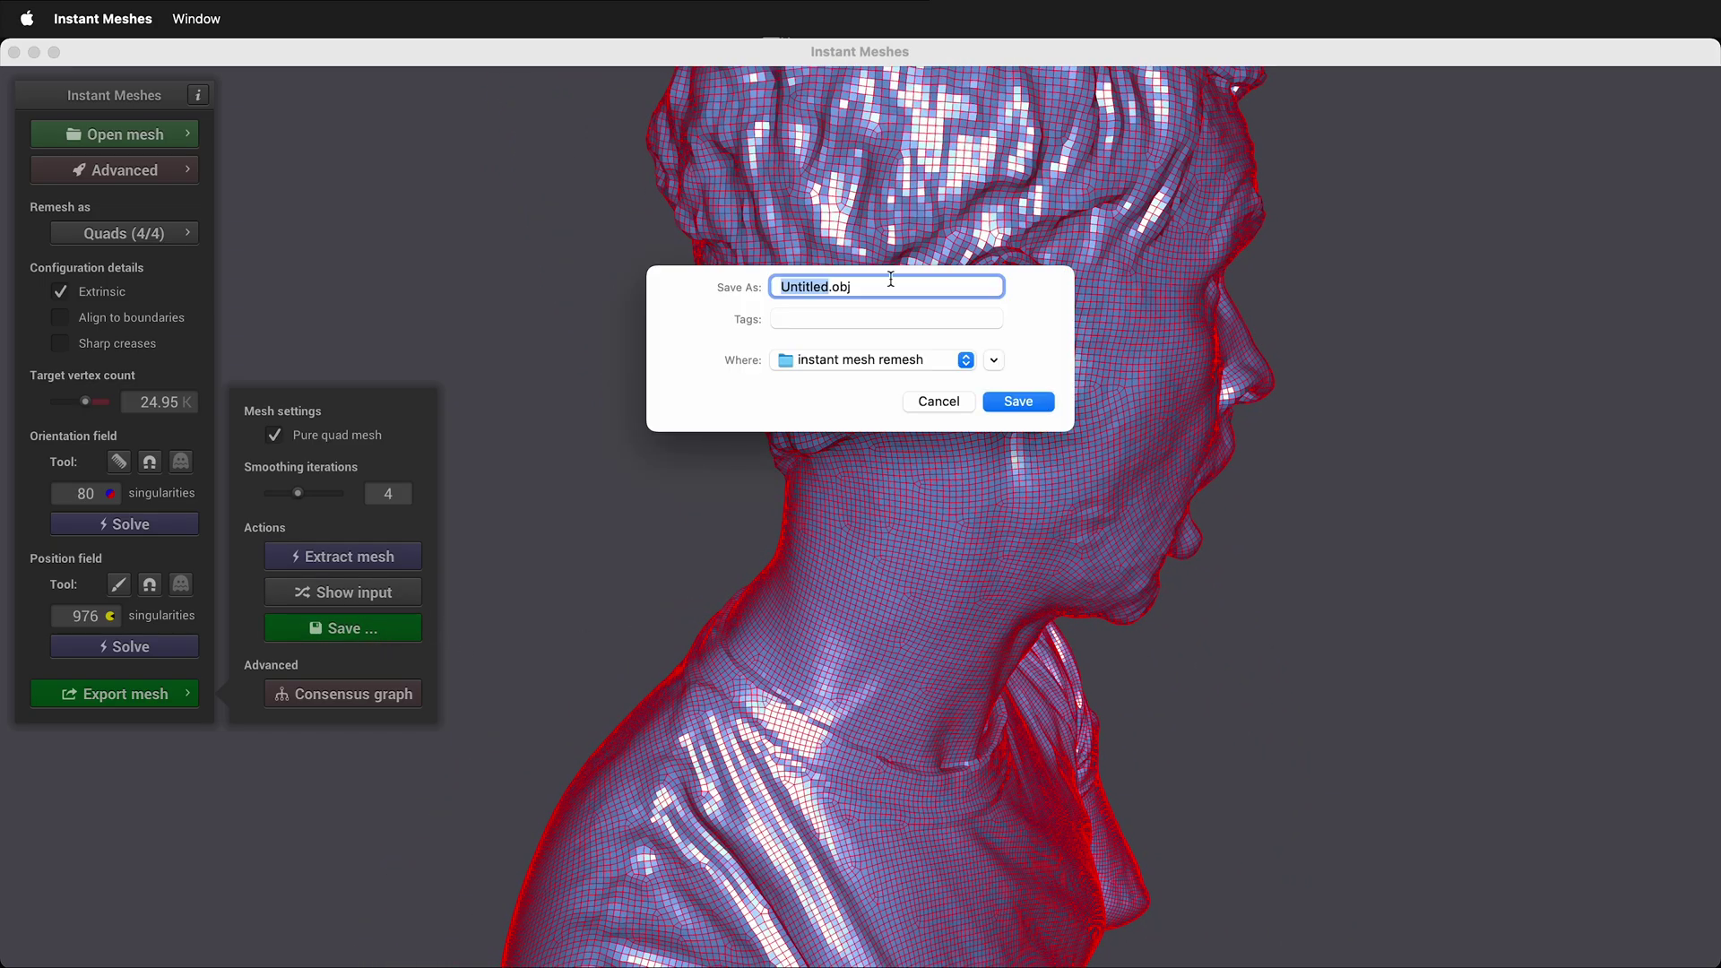
pyautogui.write('instant-mes')
pyautogui.write('h-retopo')
pyautogui.click(1018, 402)
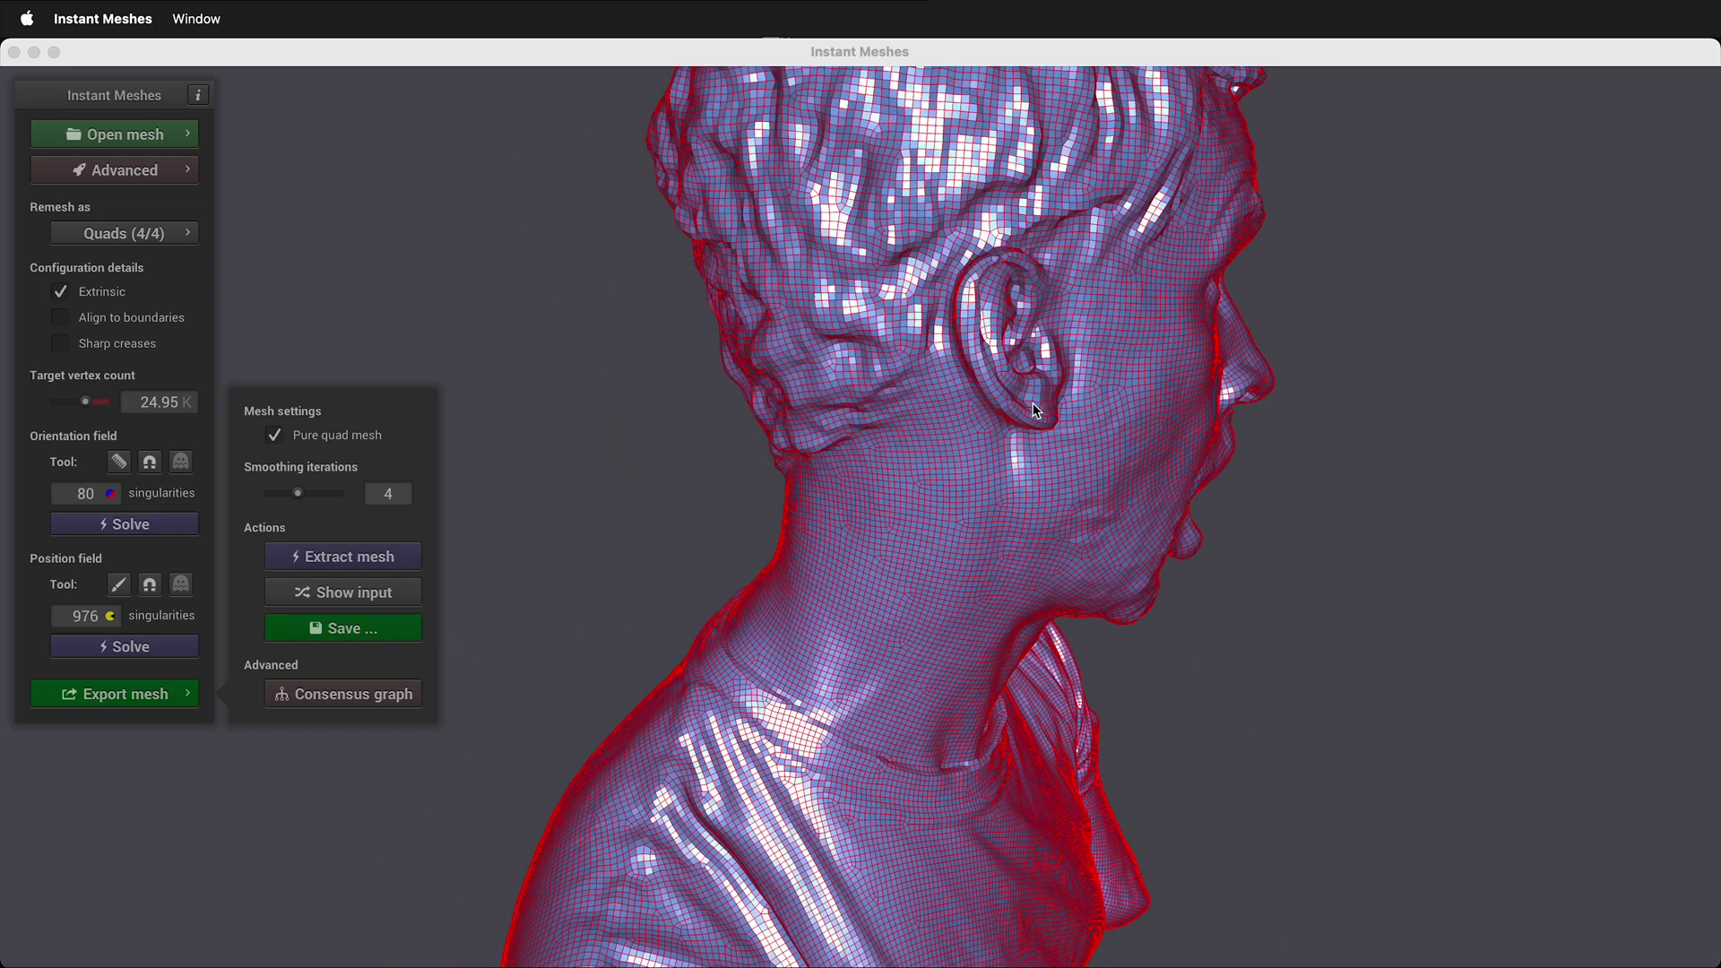